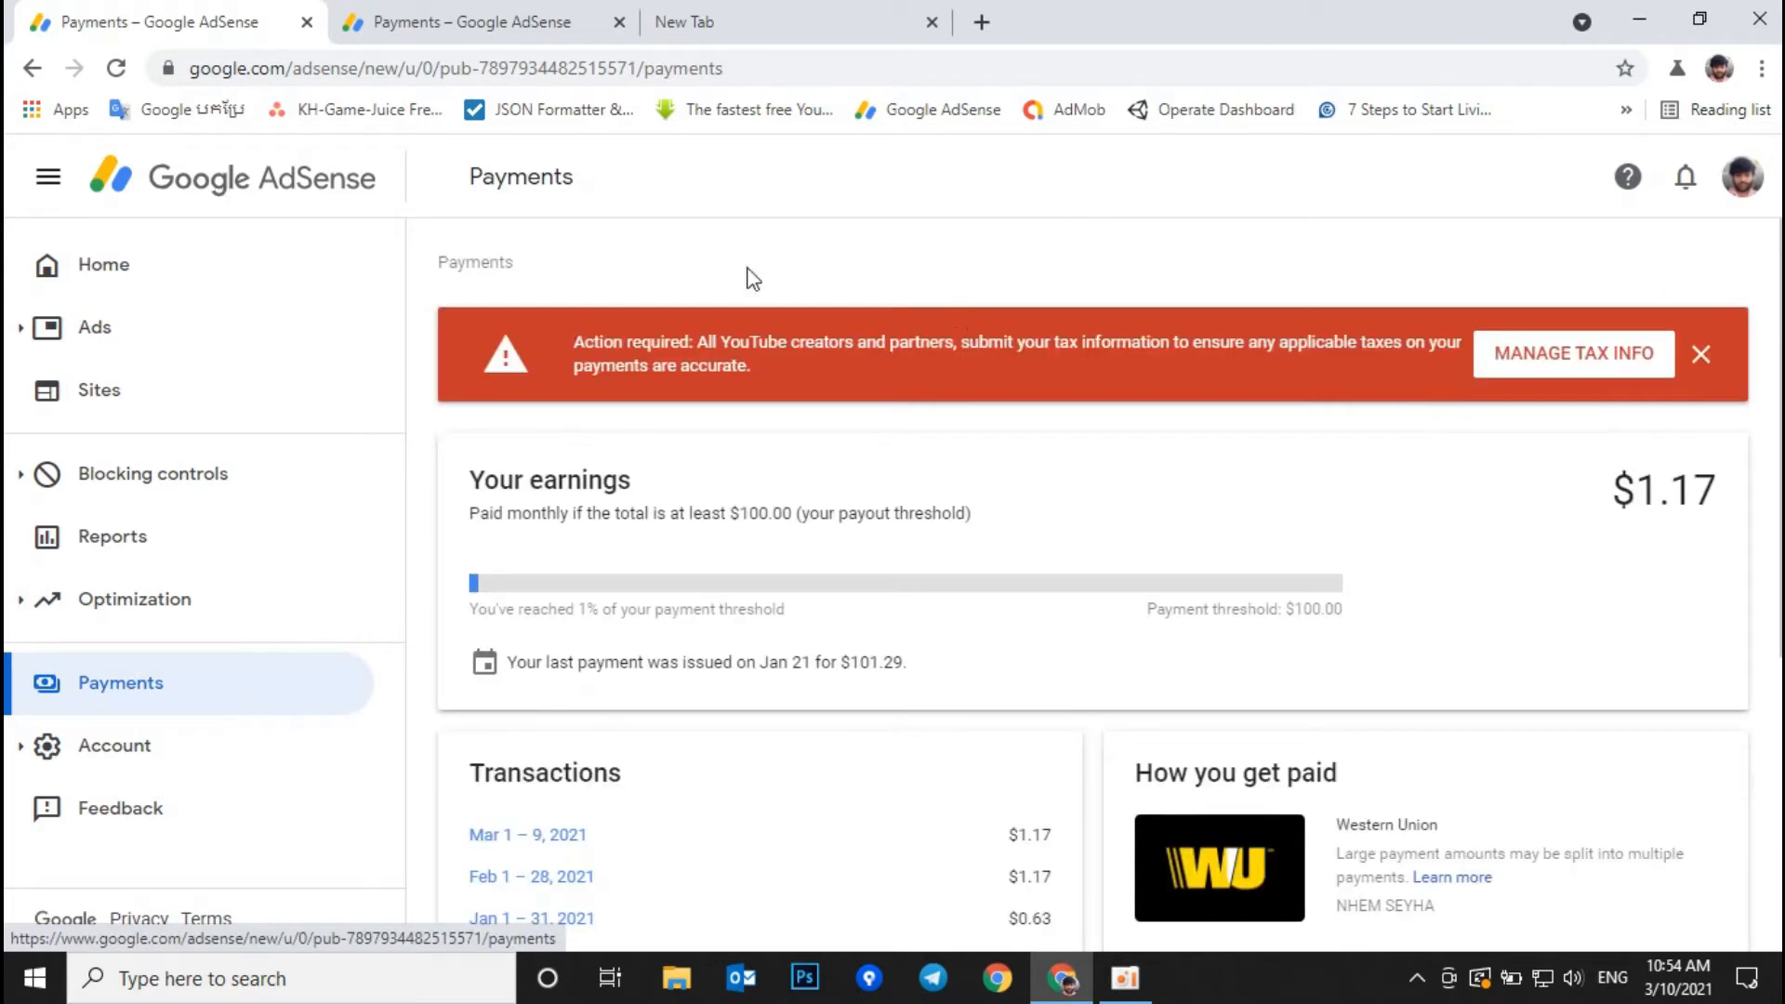
Step: Open Manage tax info from the action-required banner on the Payments page
scroll(781, 743, down, 5)
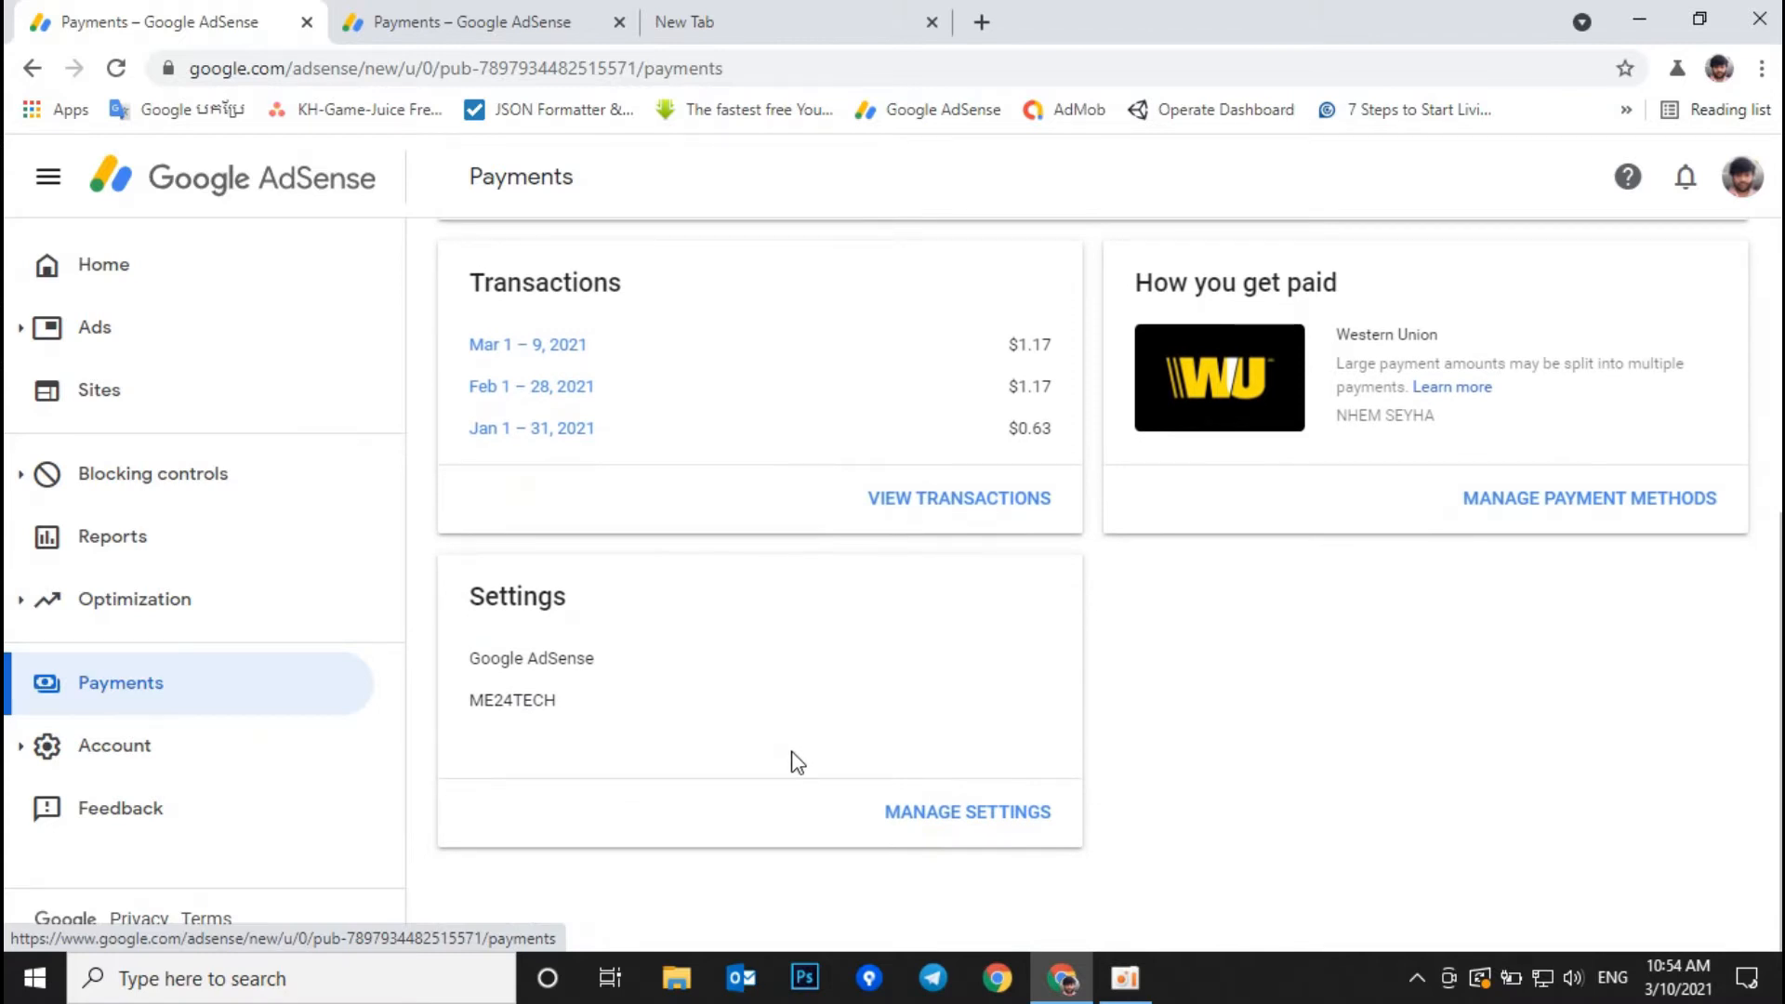
scroll(798, 762, up, 5)
click(1550, 365)
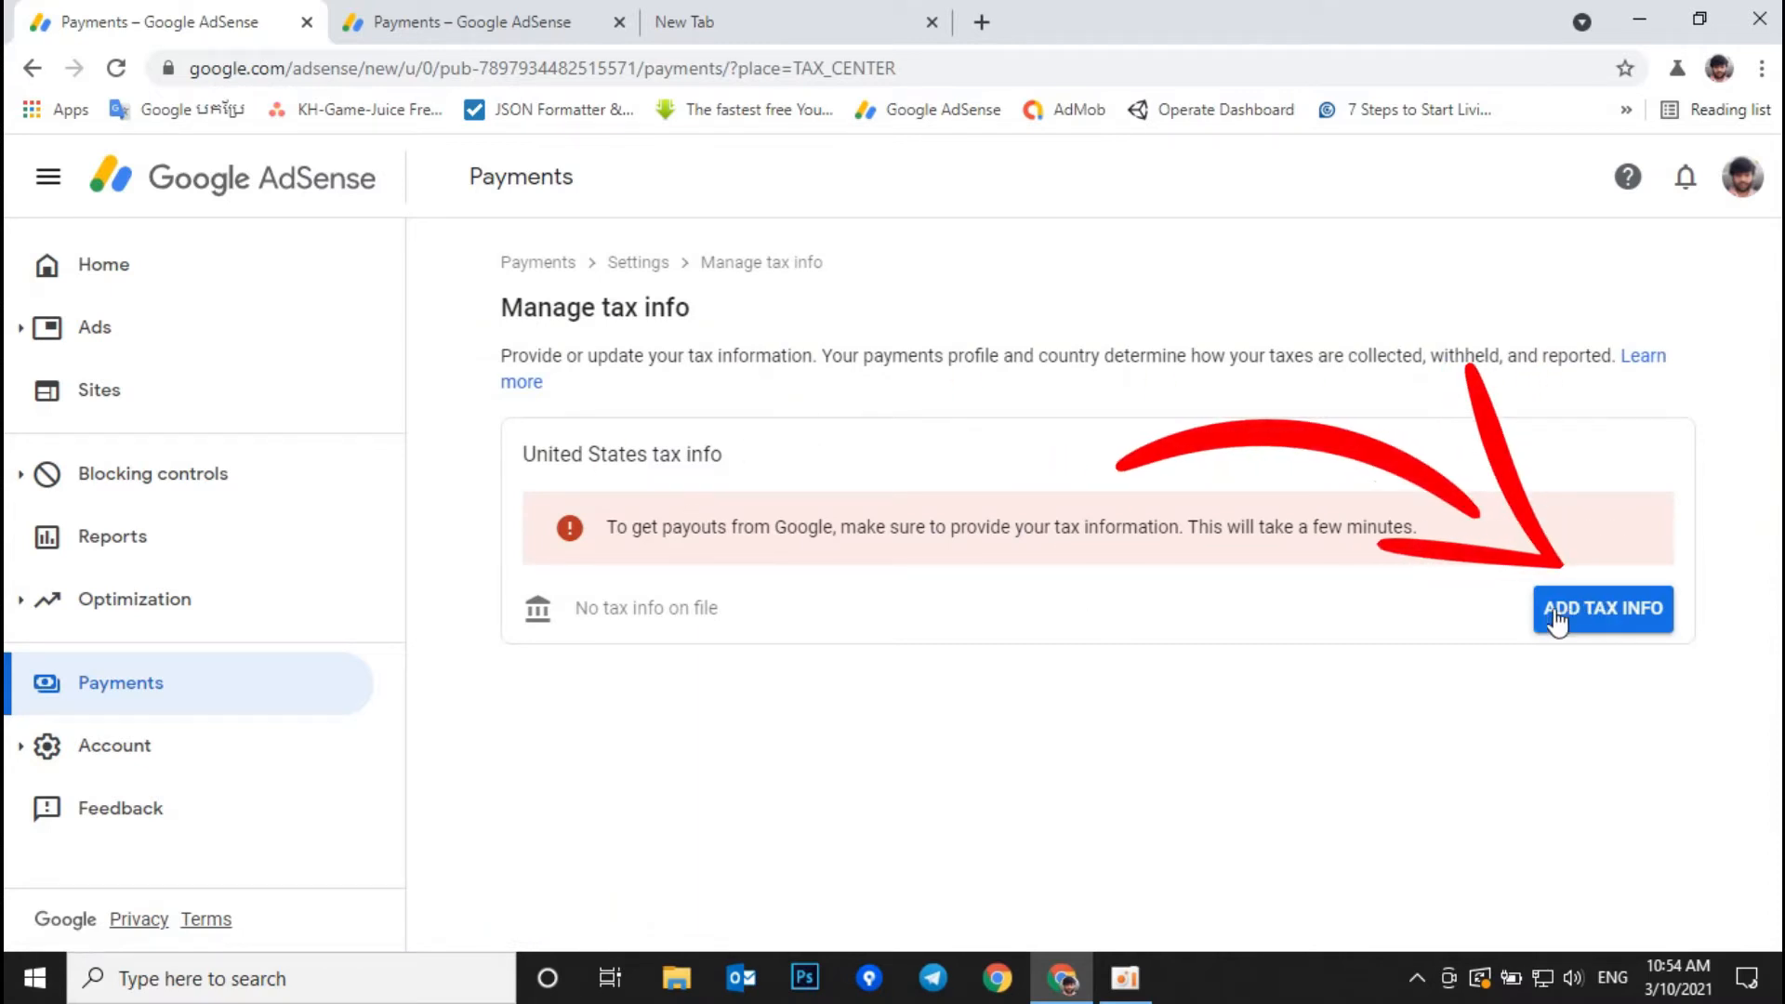
Step: Start adding United States tax info and verify the account with its password
click(1590, 618)
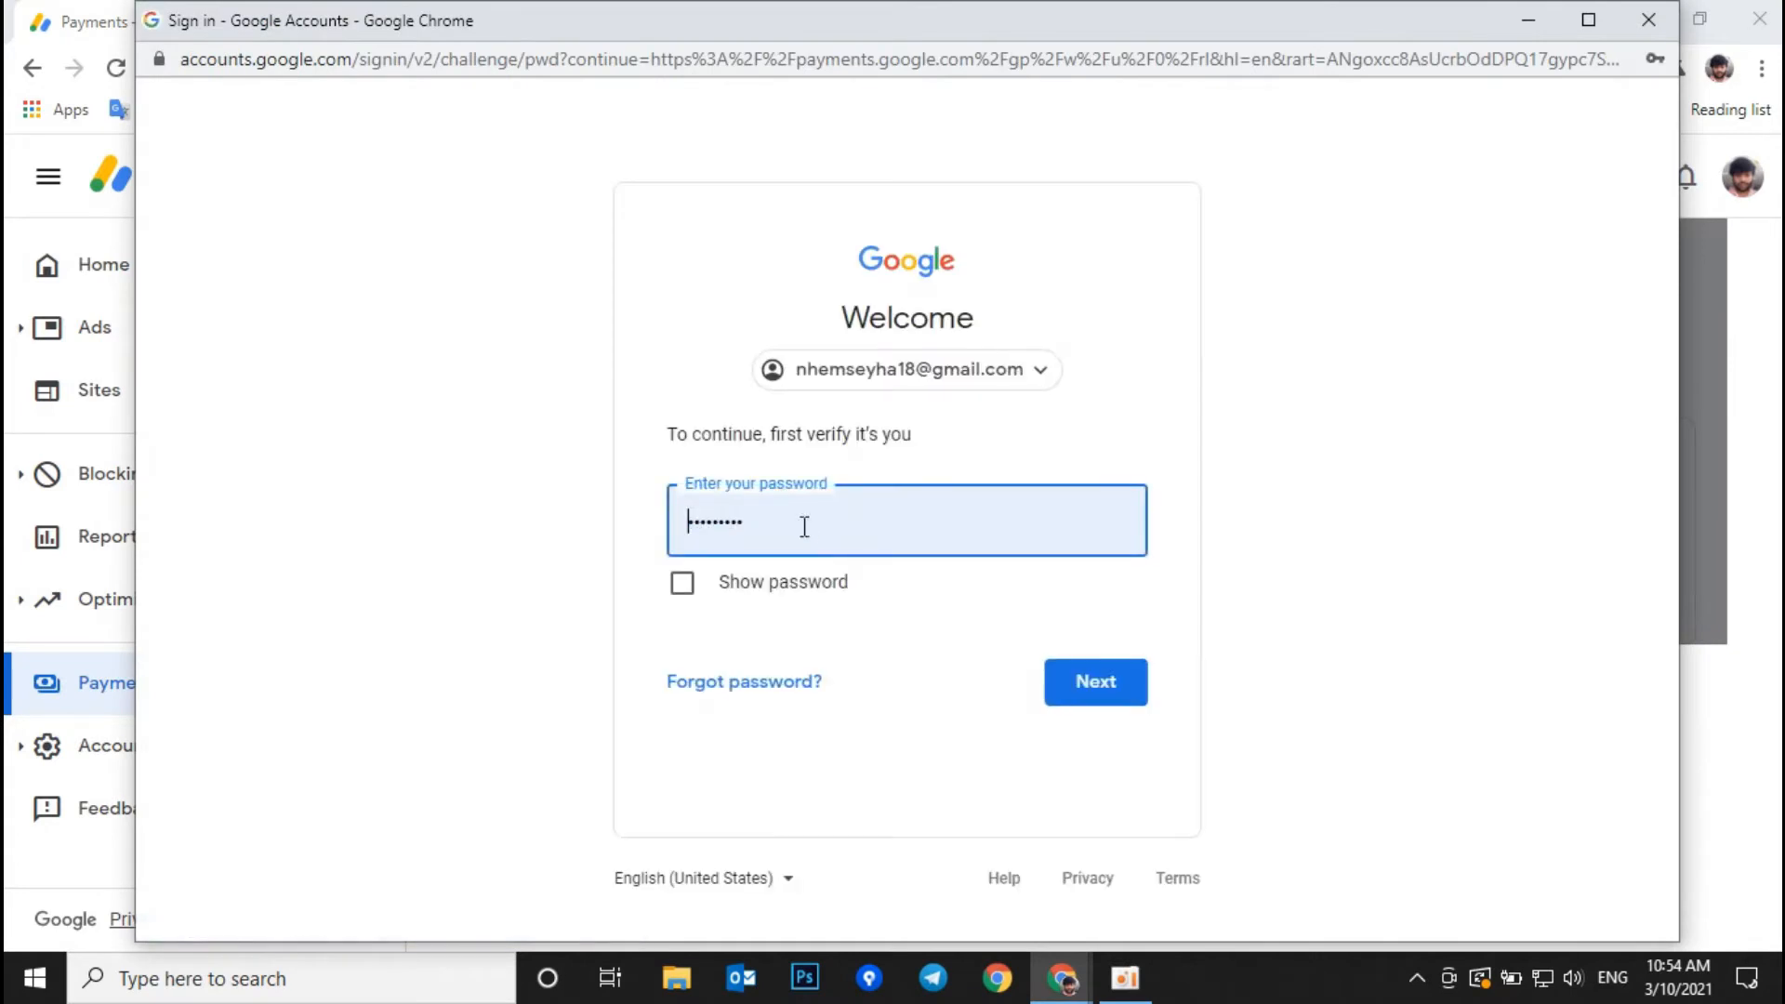
click(1108, 695)
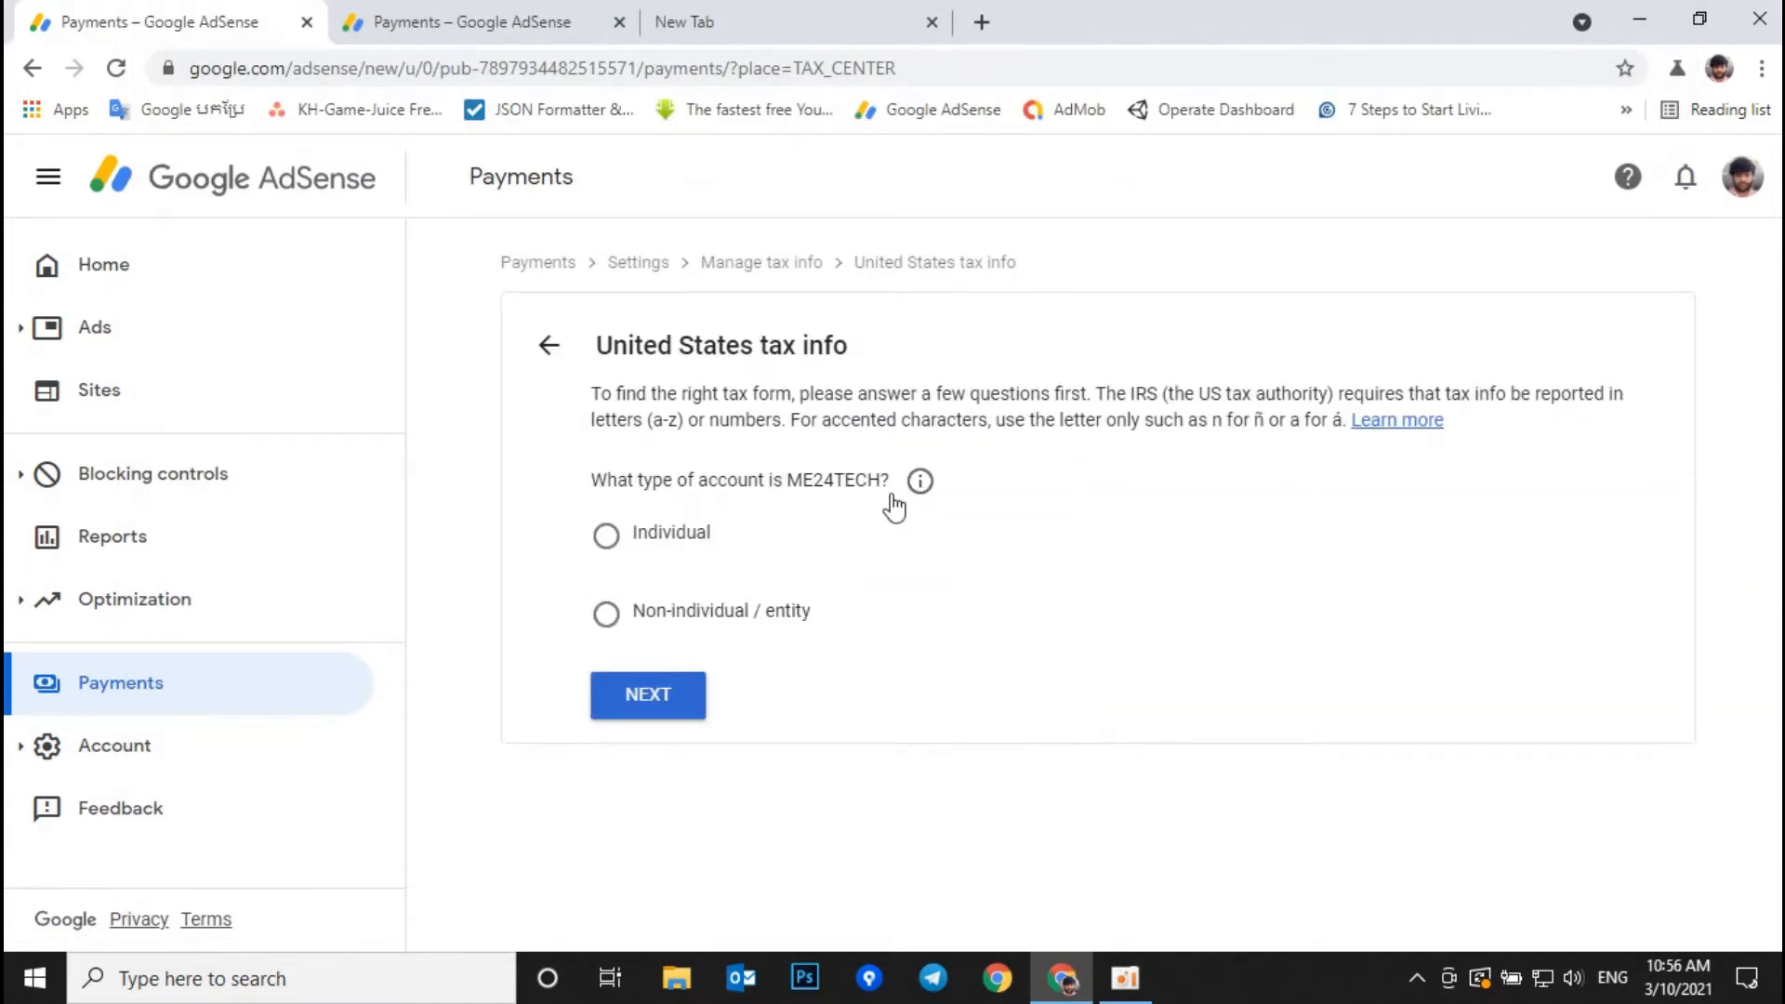
Step: Answer Individual and not a US citizen or resident, and choose the W-8BEN form
click(606, 537)
click(642, 716)
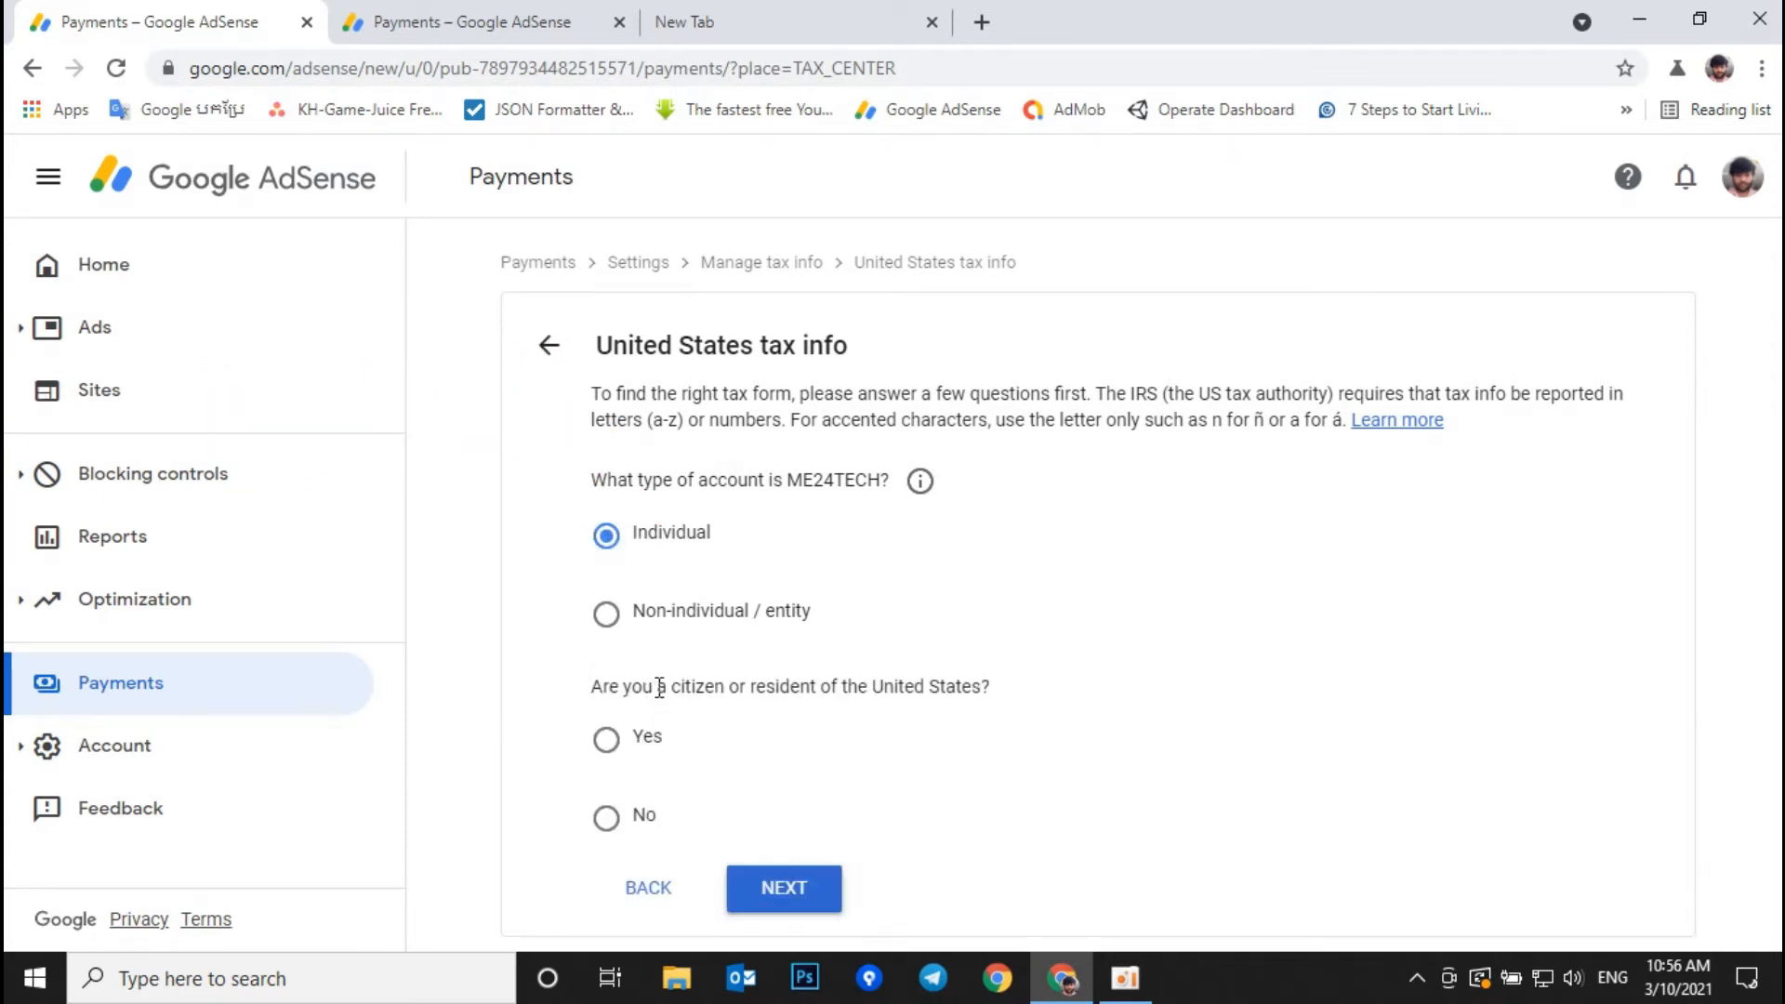
drag(596, 682, 983, 692)
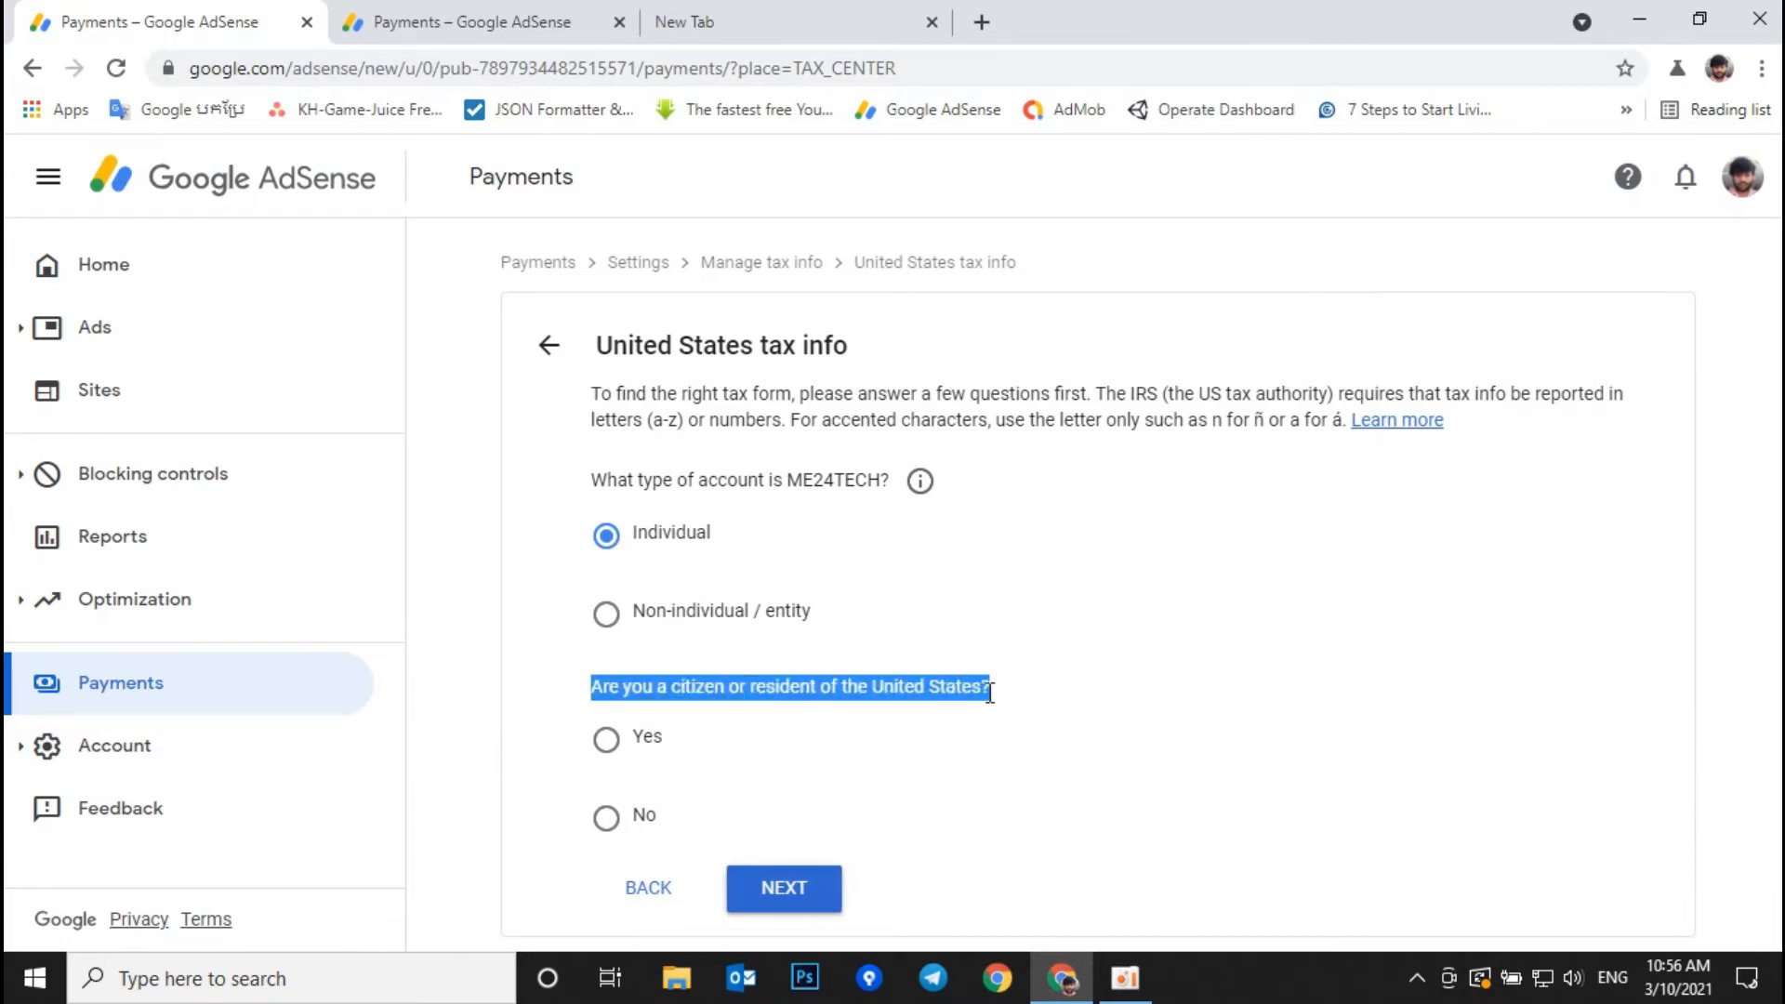
click(605, 817)
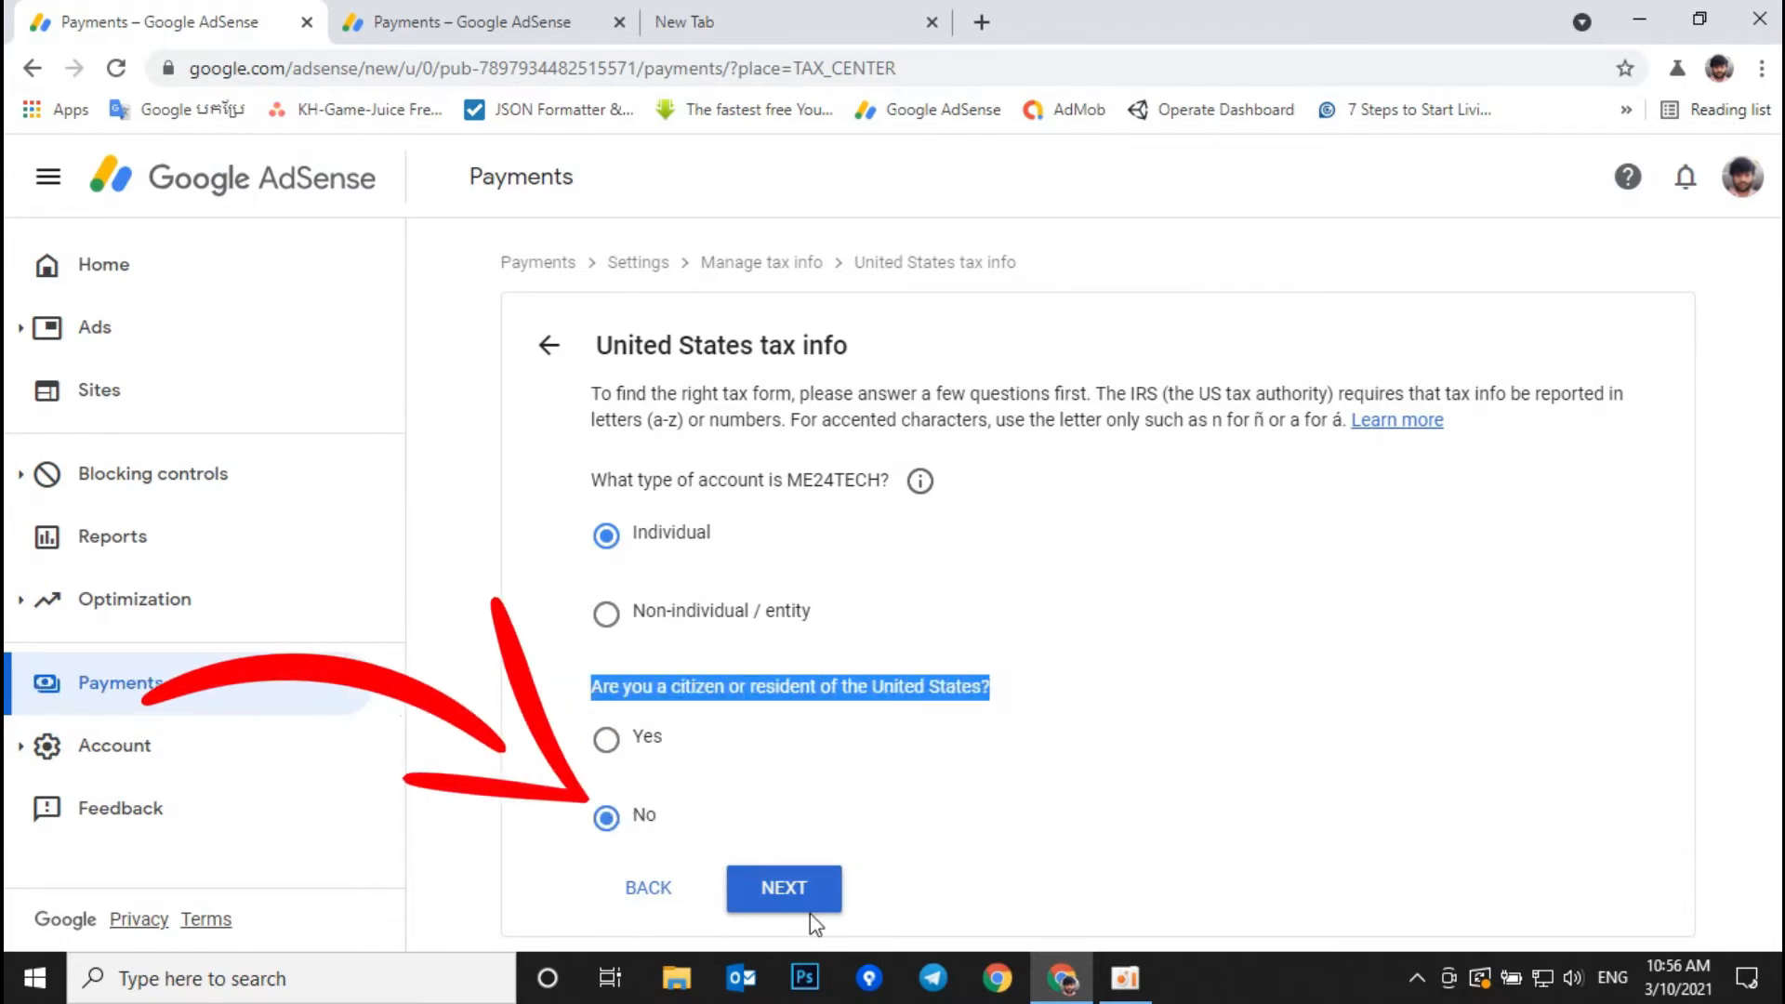
scroll(923, 765, down, 2)
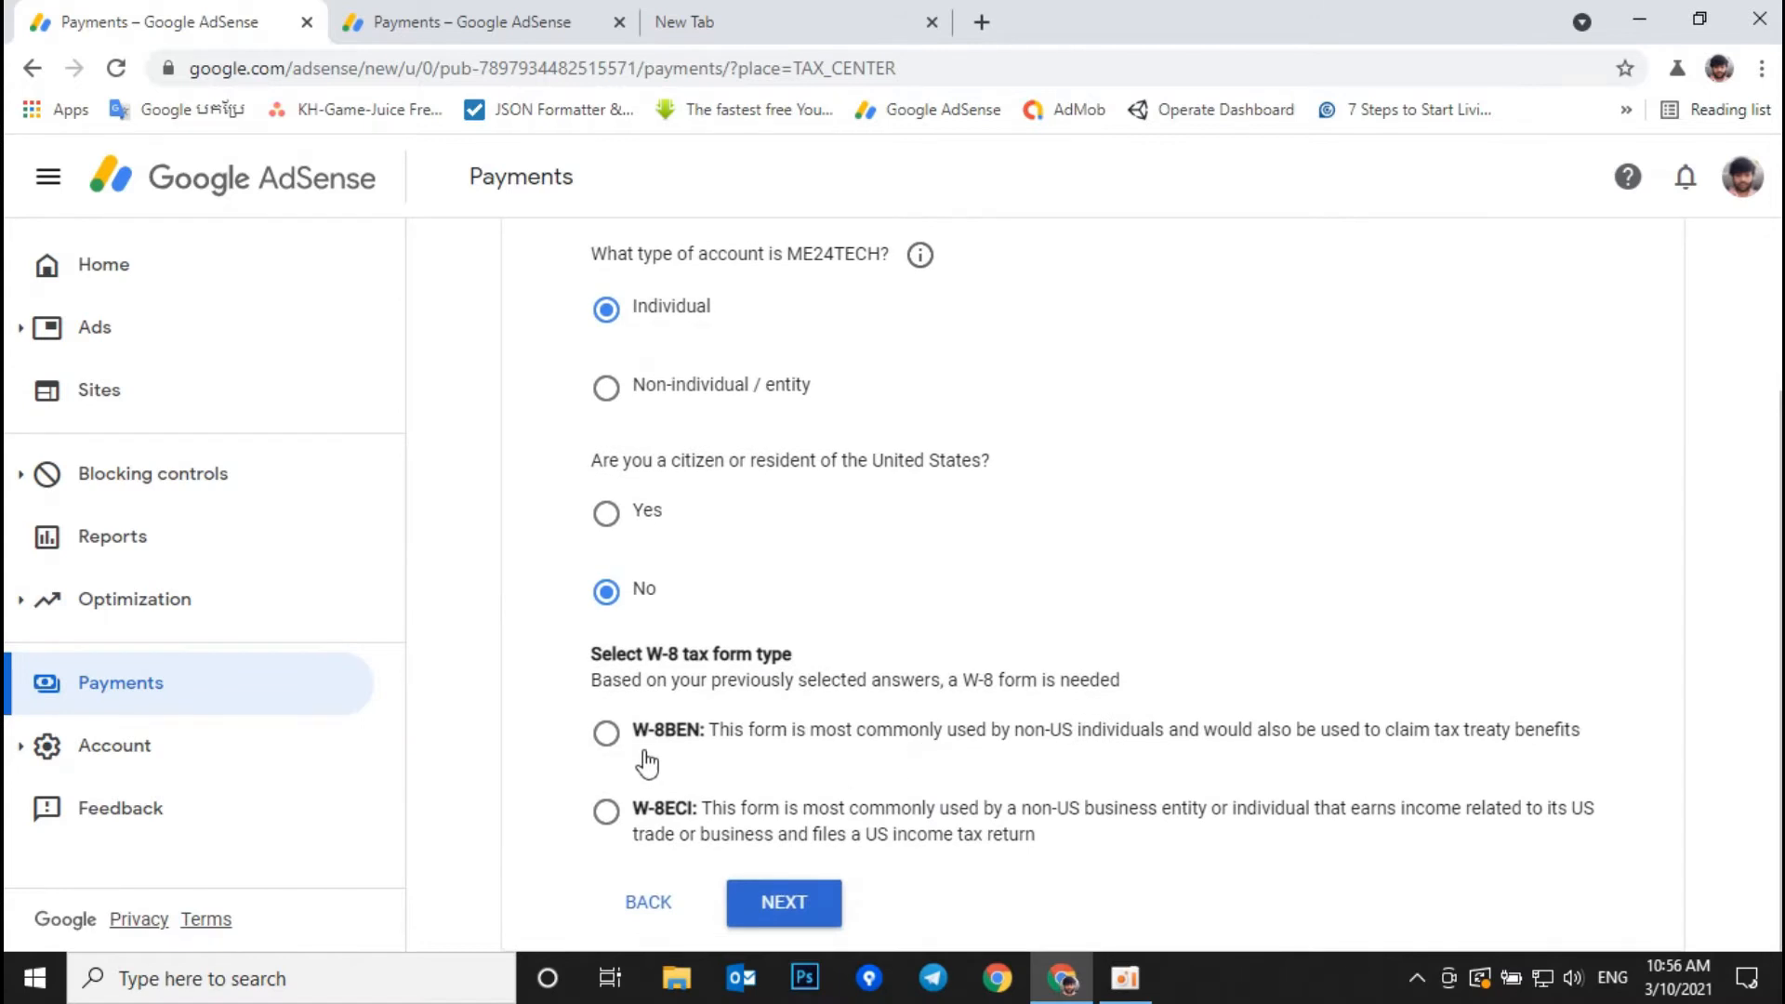
click(606, 737)
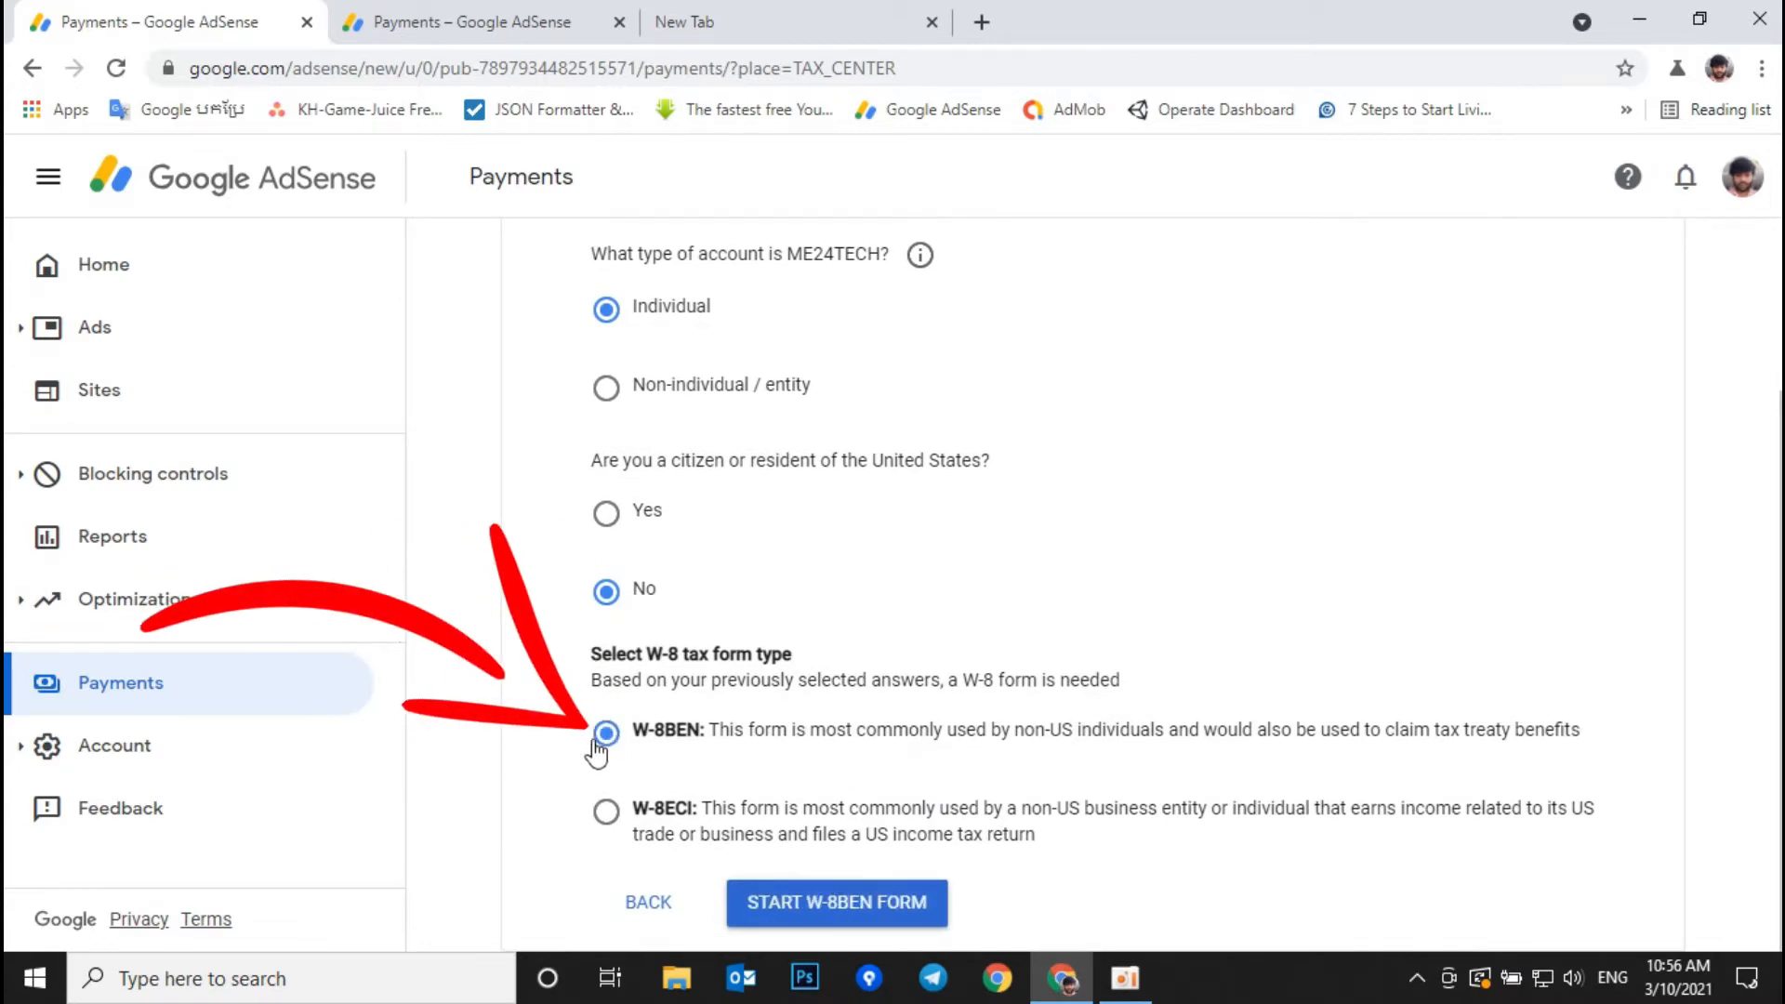
Step: Start the W-8BEN form and set the country of citizenship to Cambodia
click(805, 903)
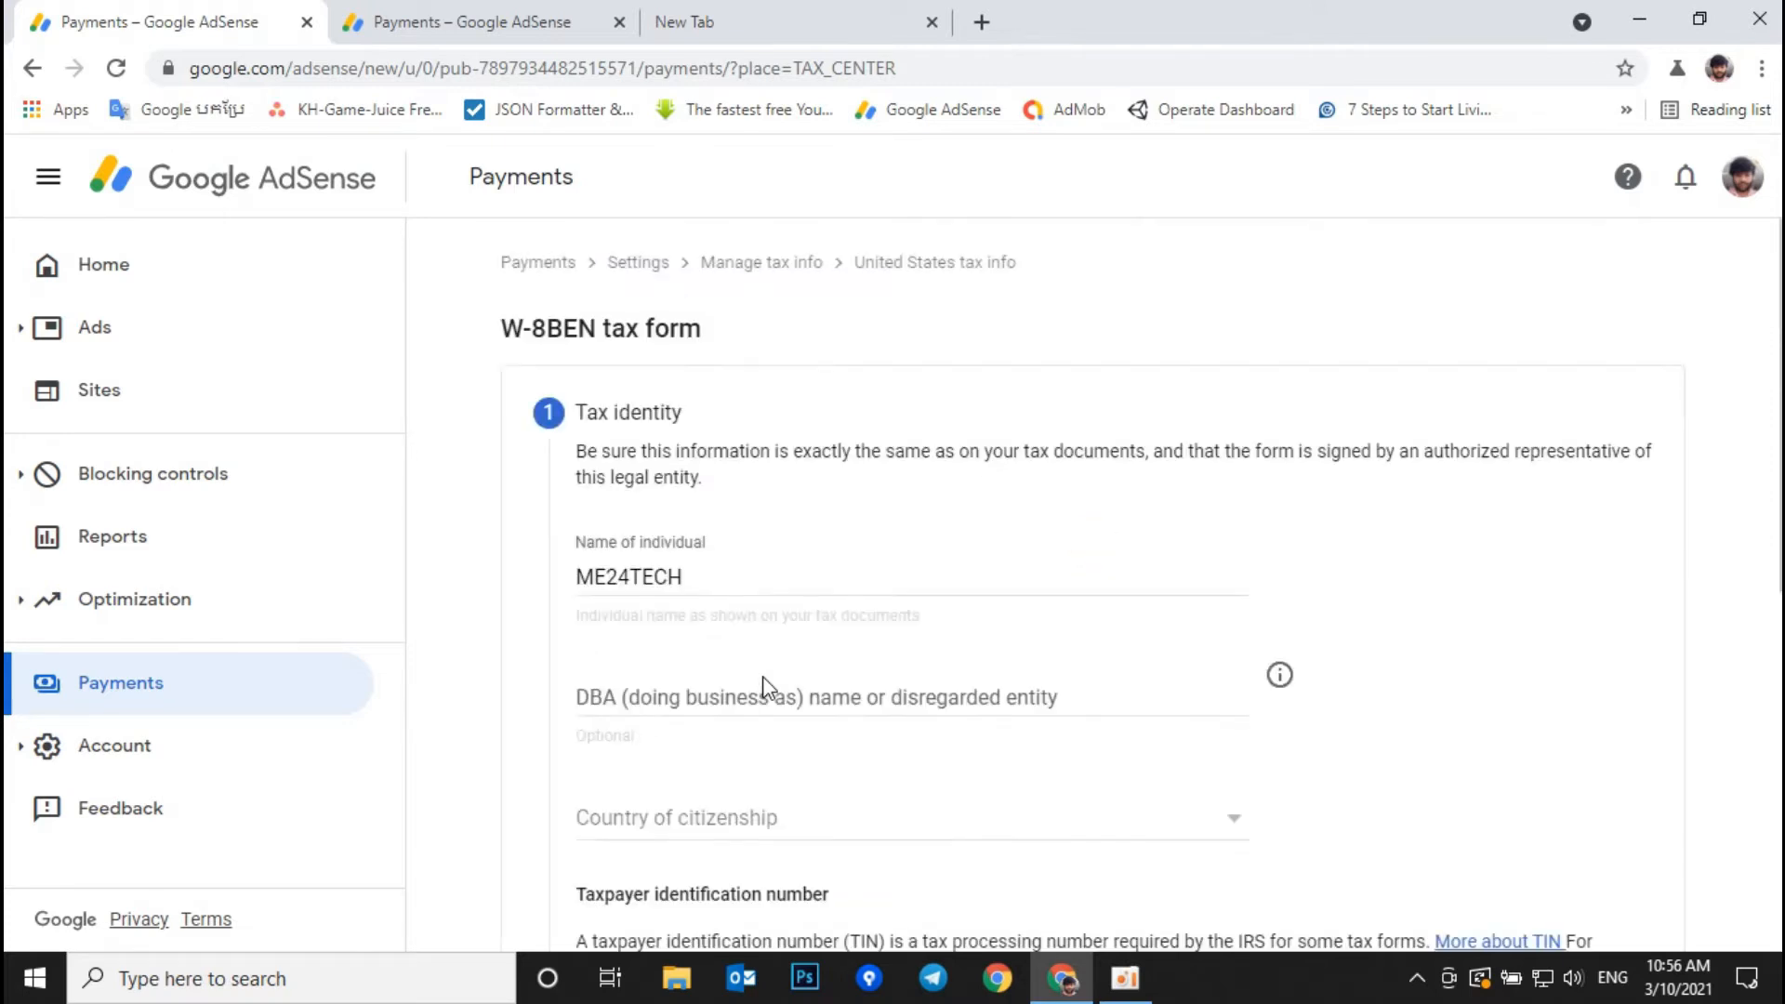
scroll(768, 688, down, 3)
scroll(768, 688, up, 2)
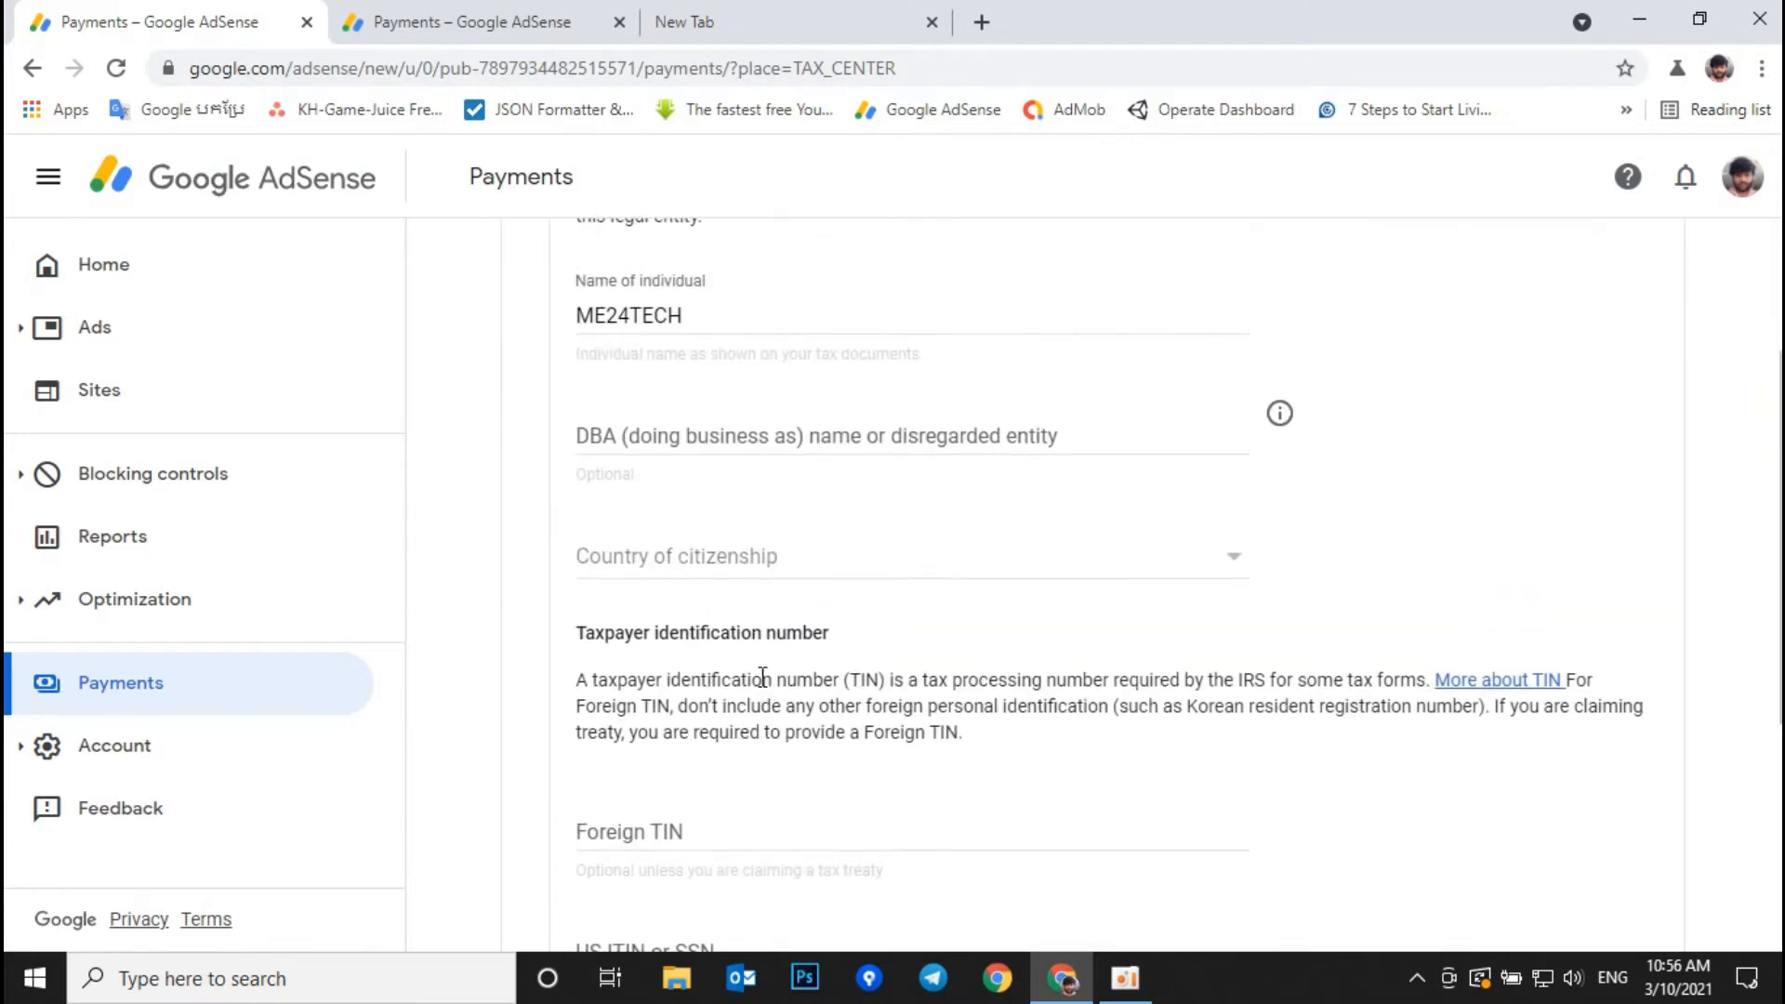
click(662, 561)
scroll(669, 610, down, 2)
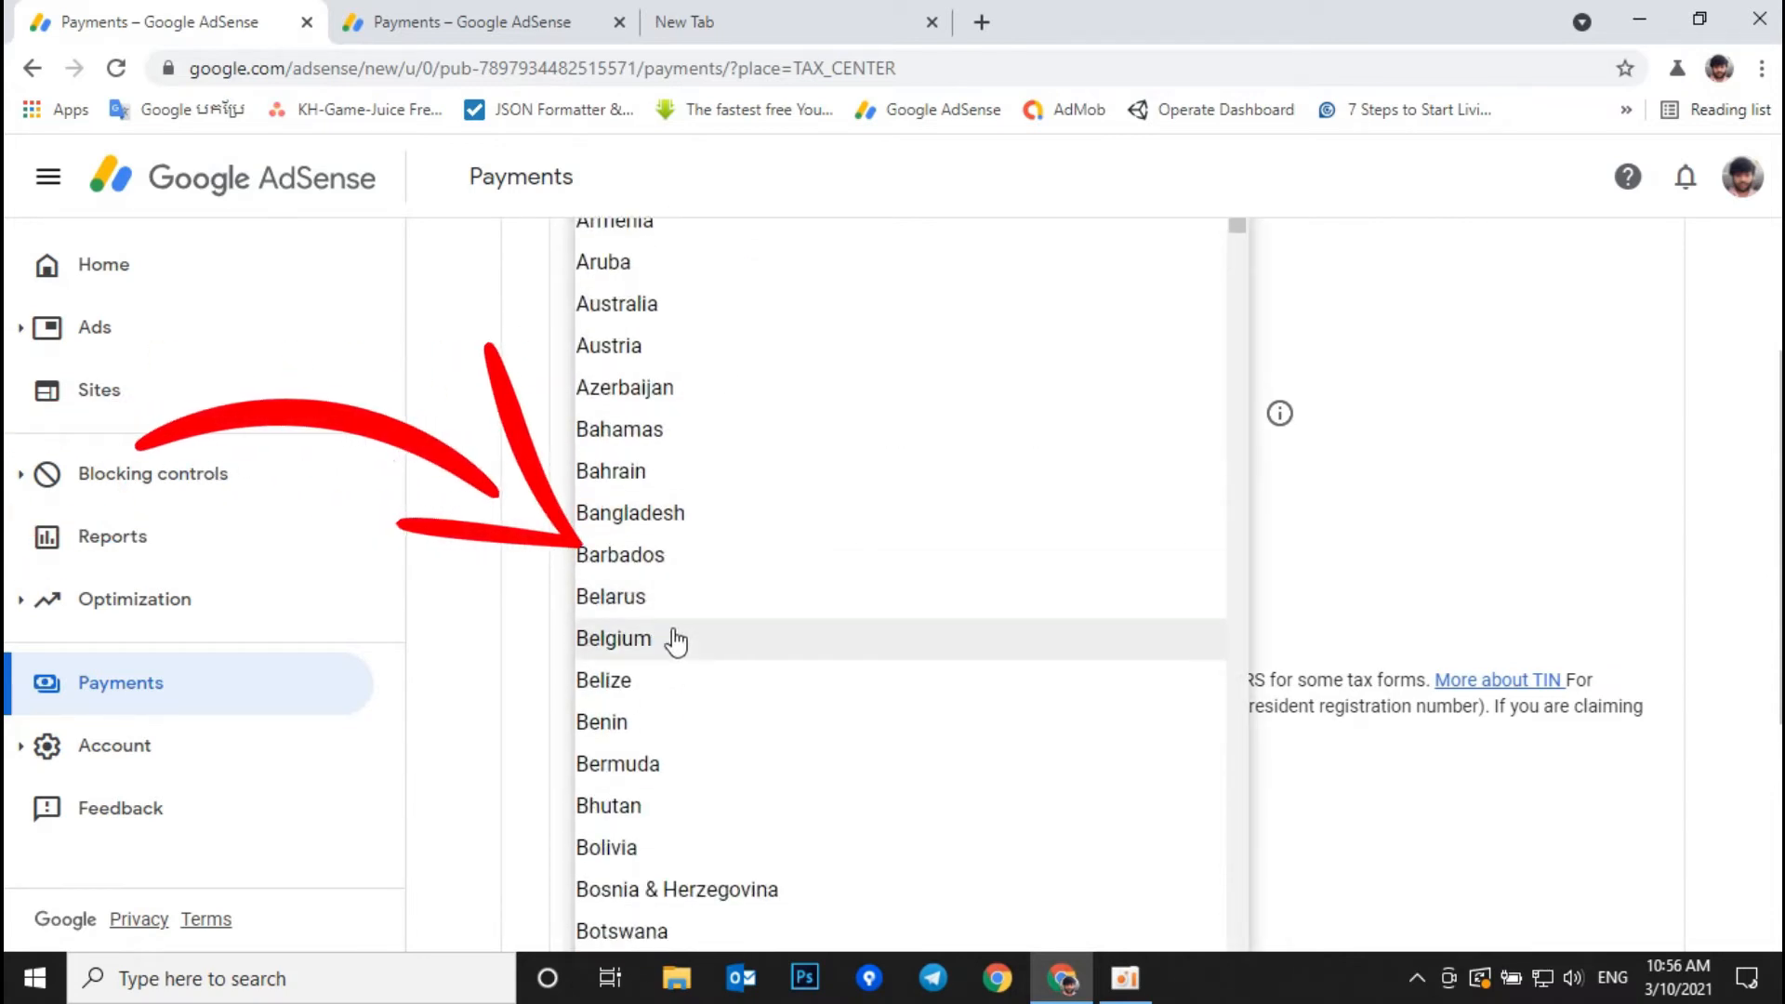
scroll(688, 807, down, 3)
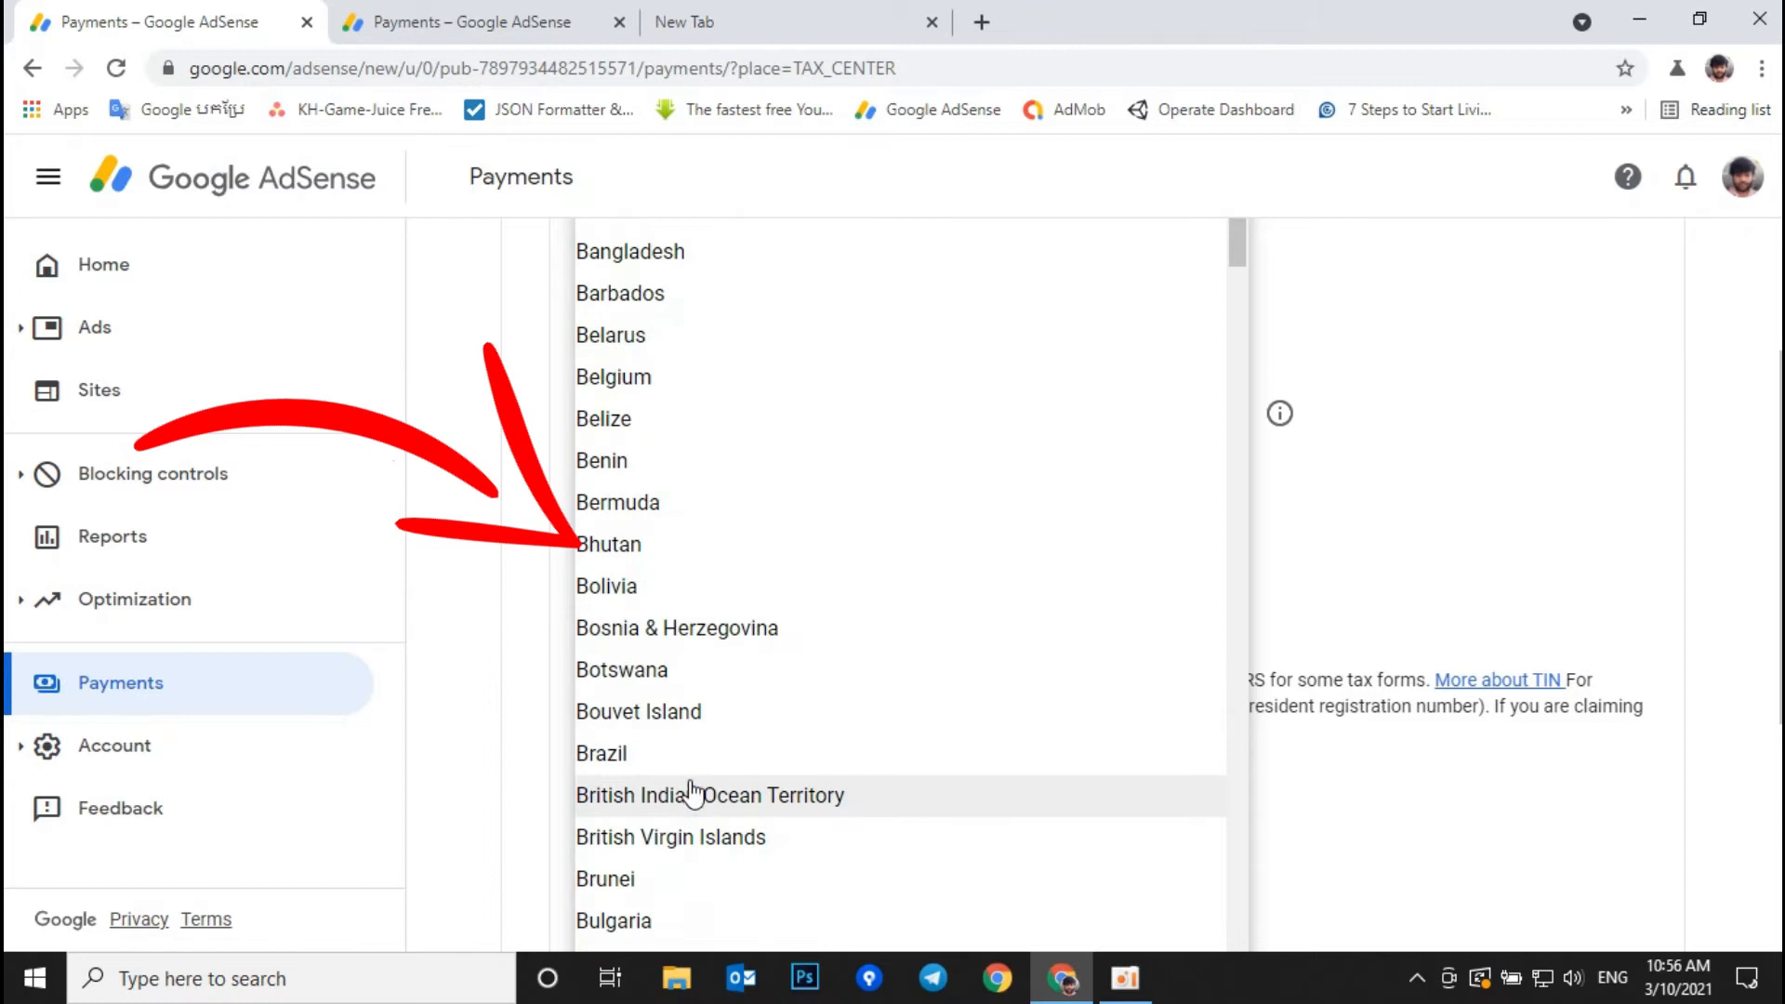
scroll(688, 790, down, 3)
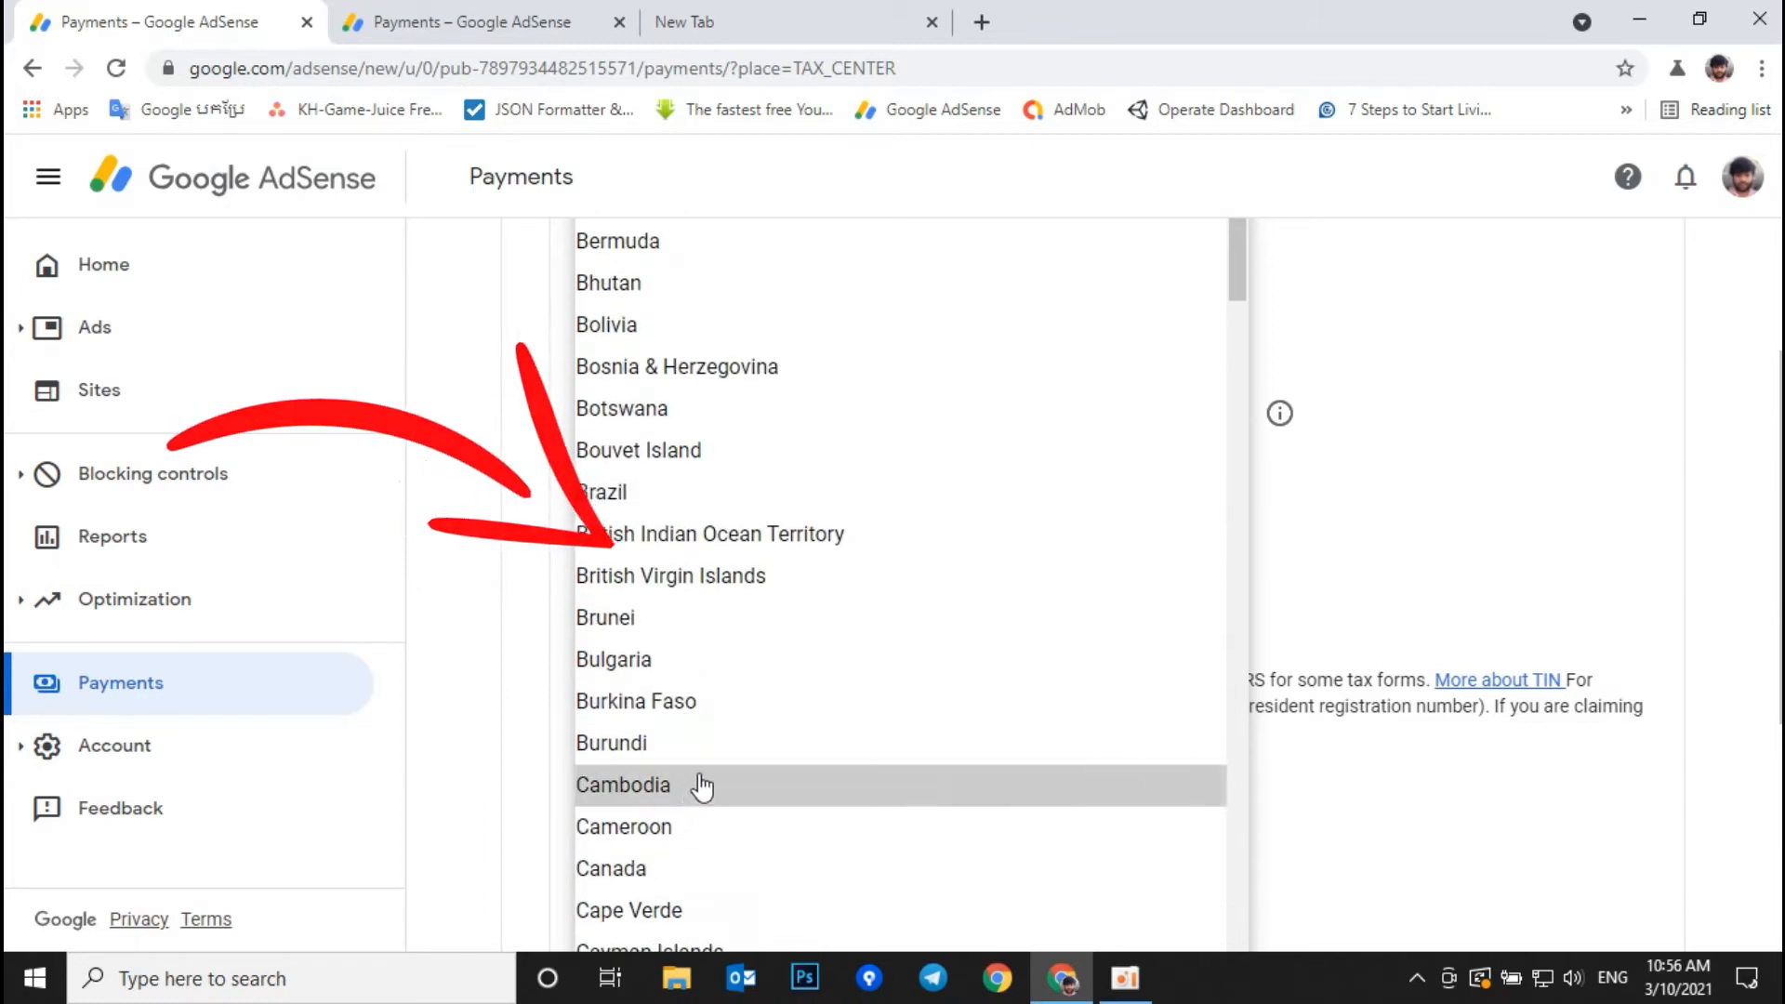
click(702, 786)
scroll(734, 744, down, 4)
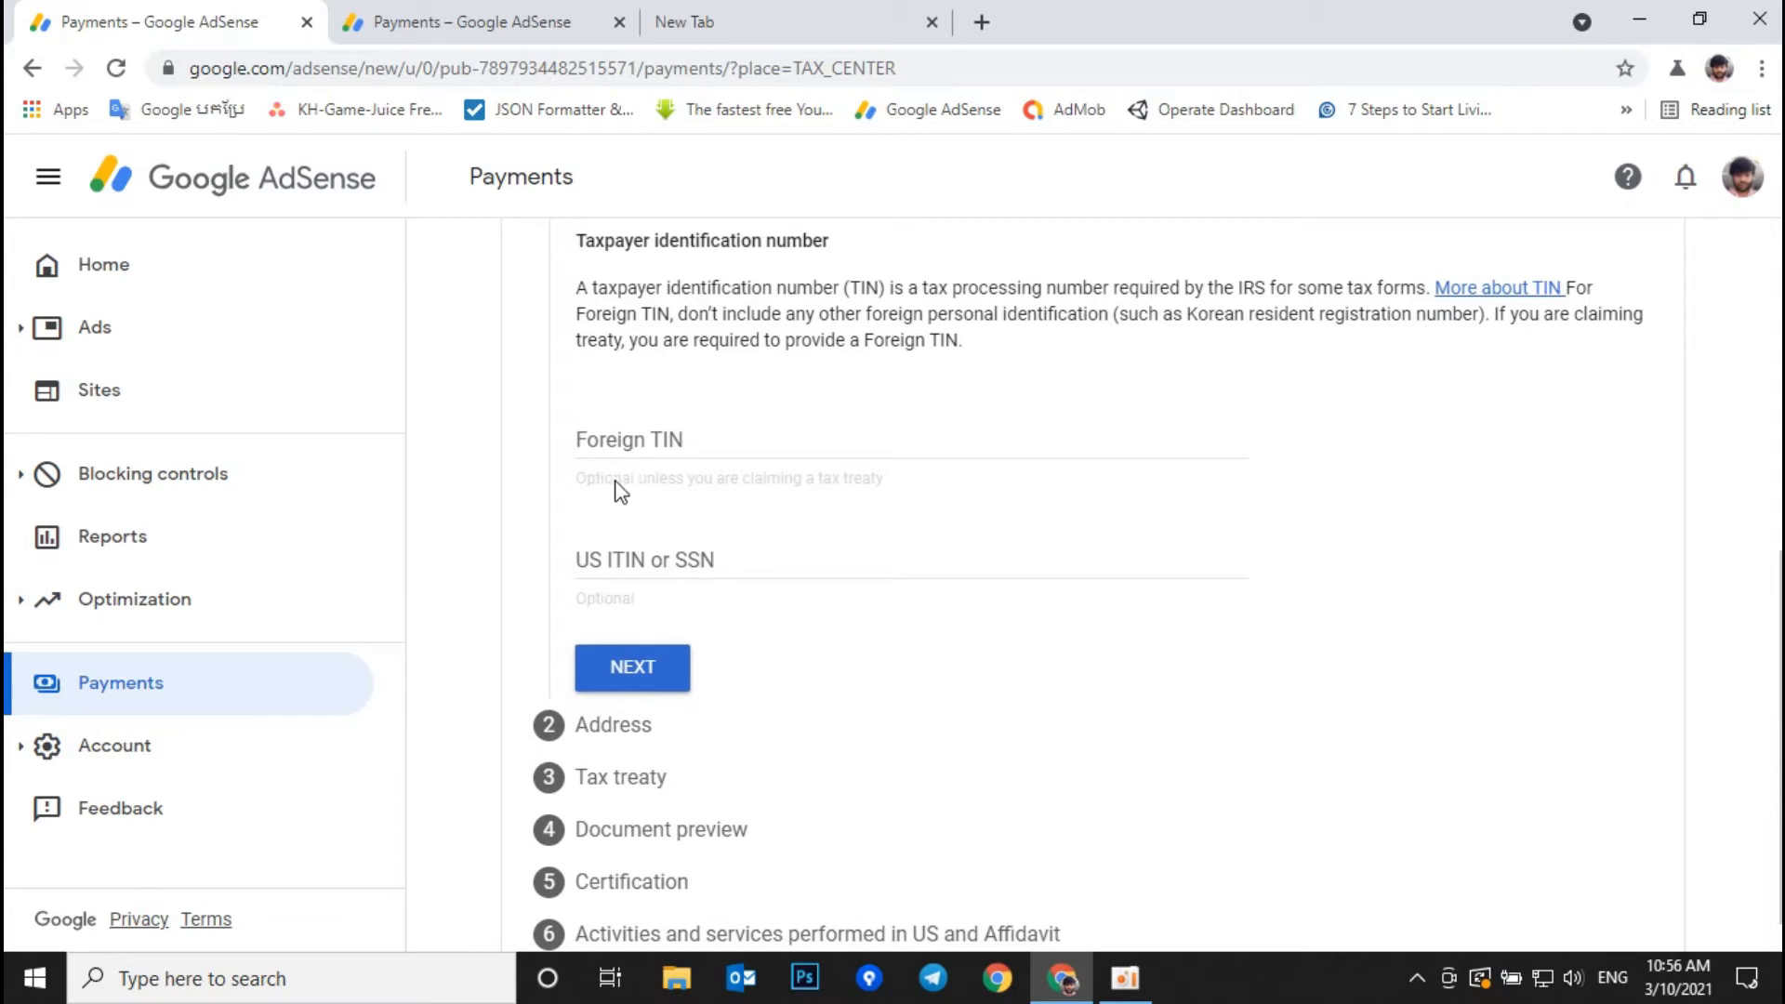
click(650, 674)
Step: Tick the PO Box checkbox and the 'mailing address same as permanent residence' checkbox
scroll(730, 664, down, 5)
scroll(732, 660, up, 10)
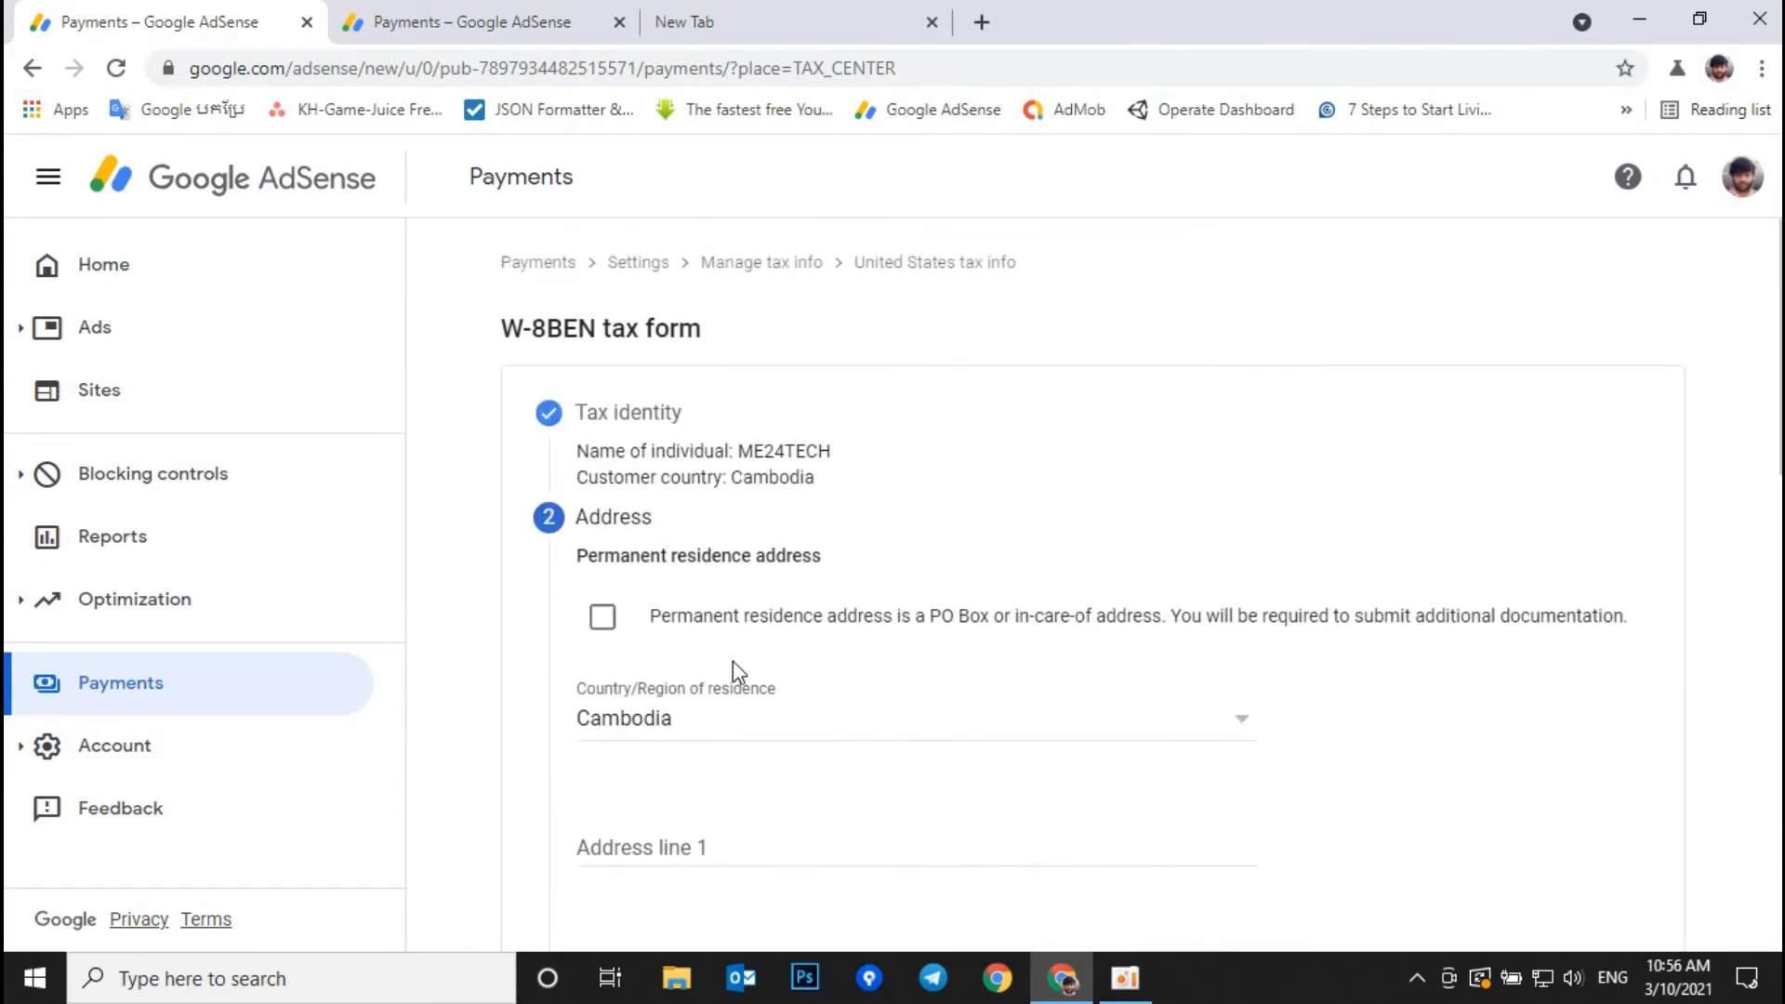
click(618, 623)
scroll(661, 650, down, 10)
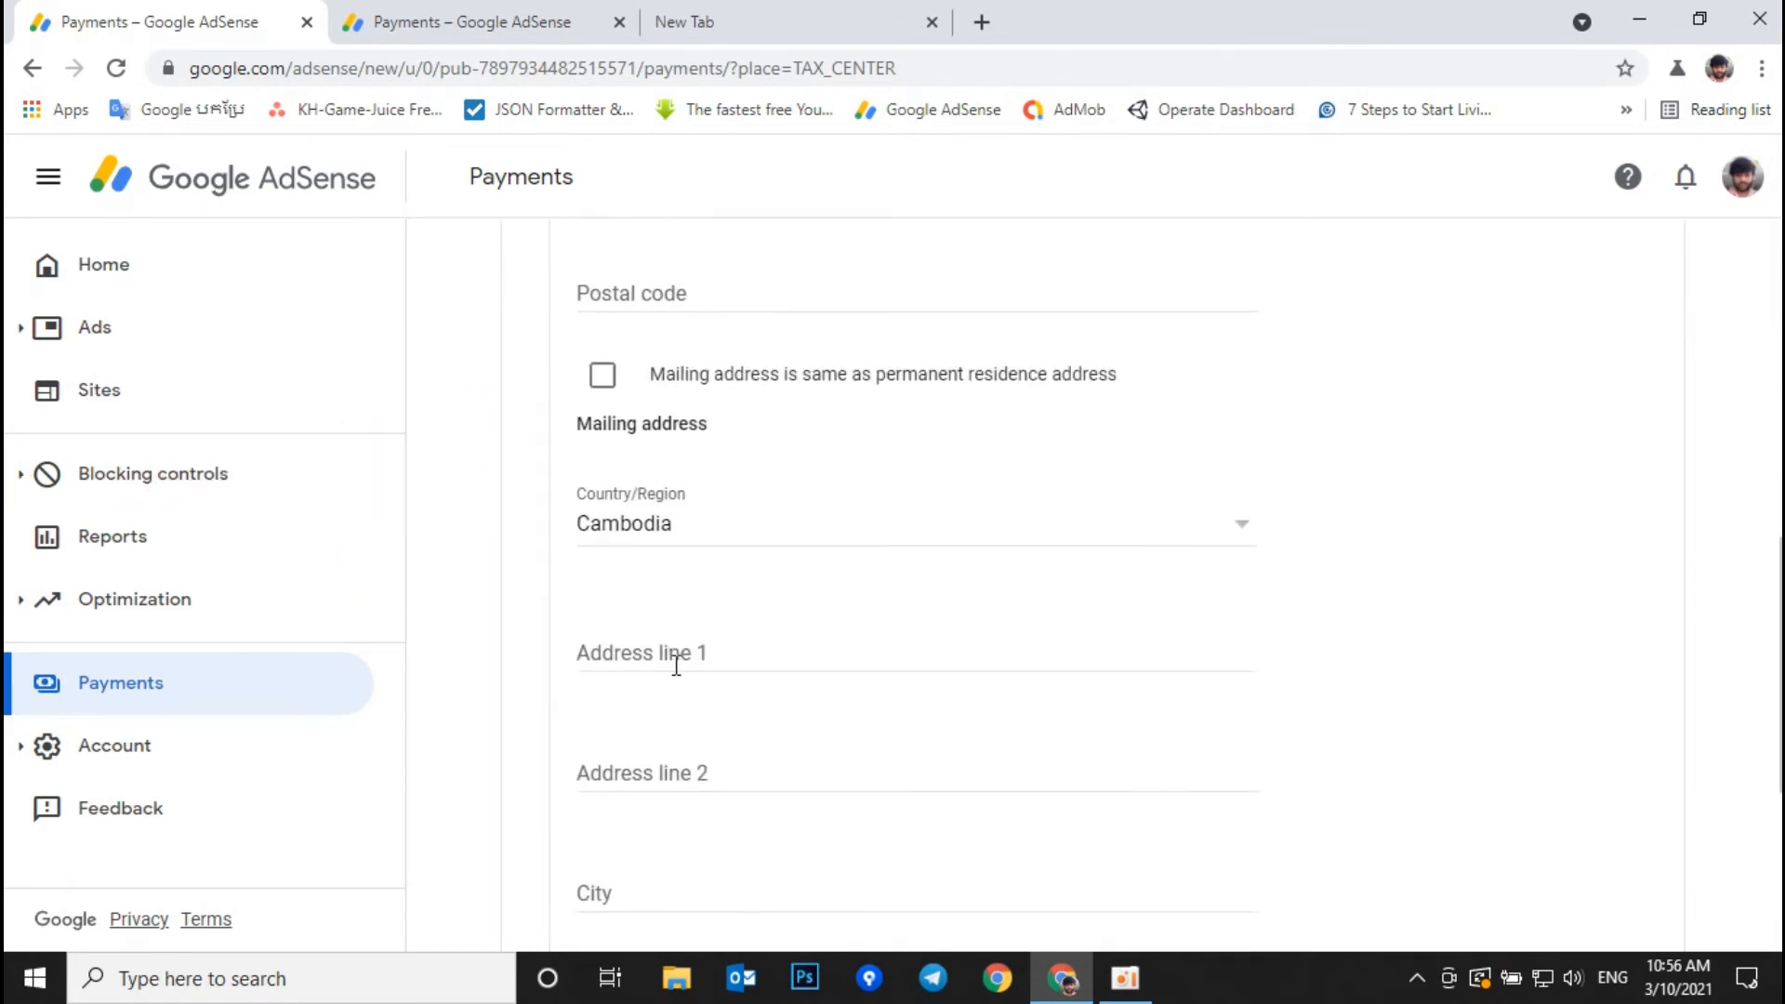
scroll(673, 641, down, 4)
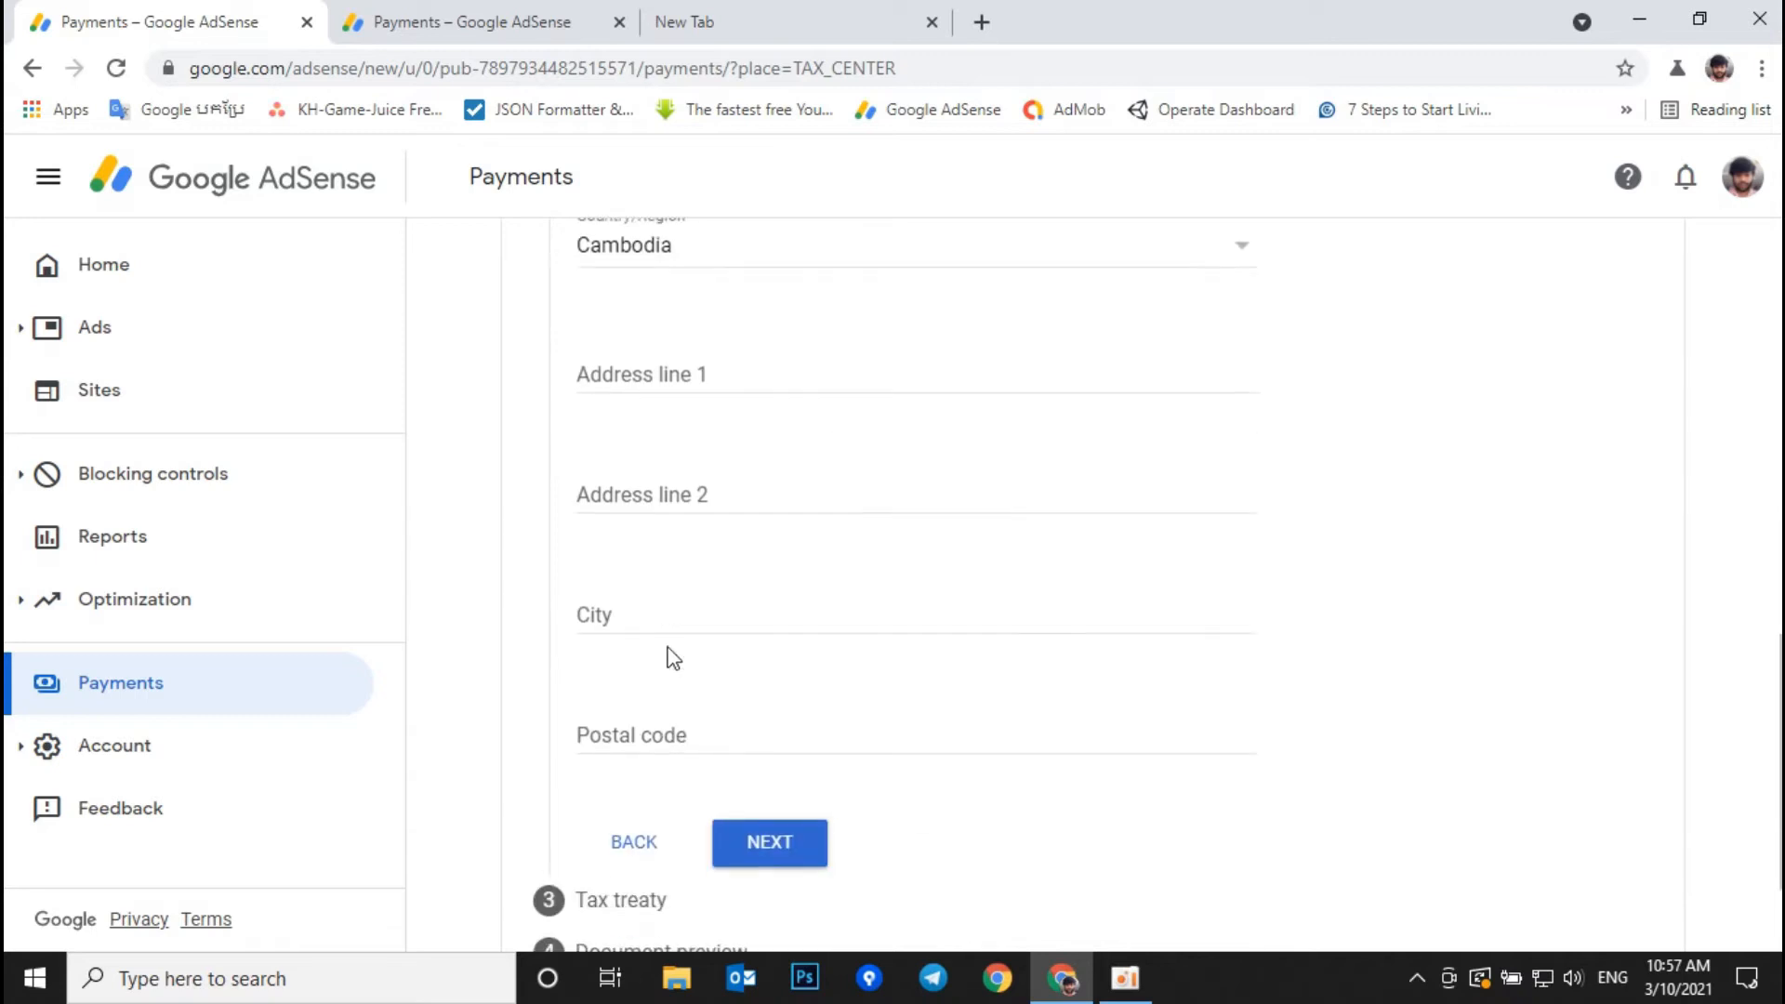
scroll(673, 641, up, 3)
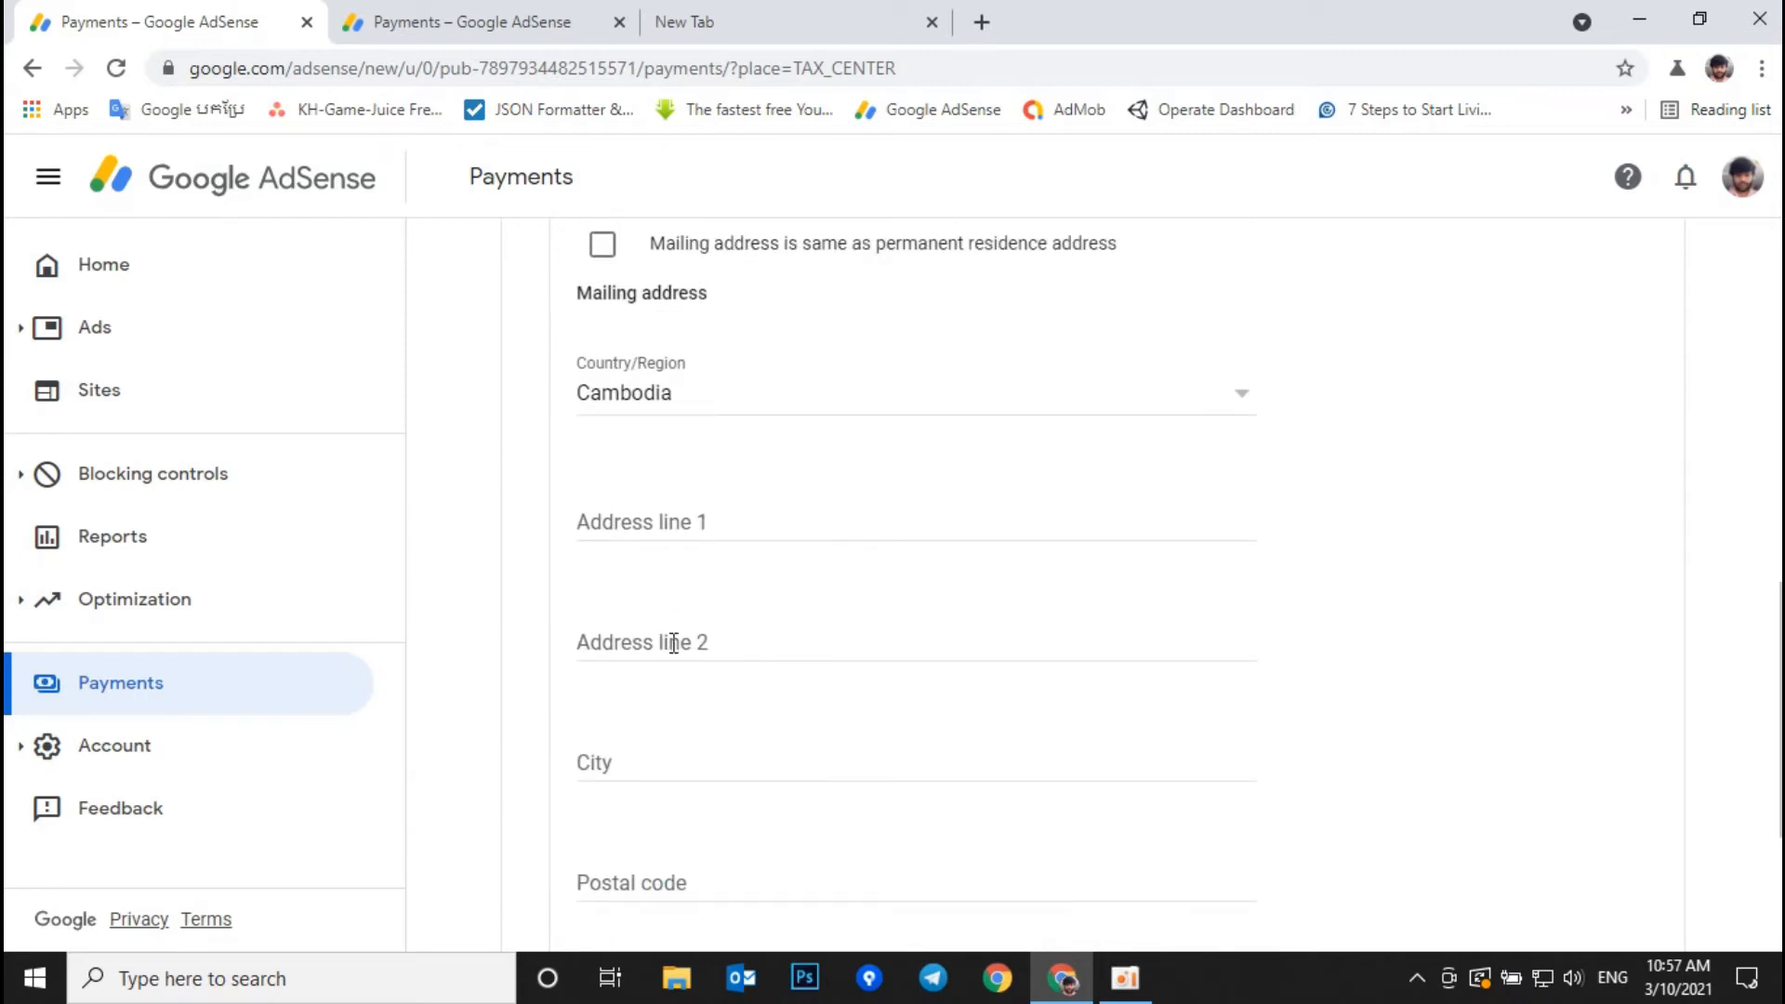
click(602, 244)
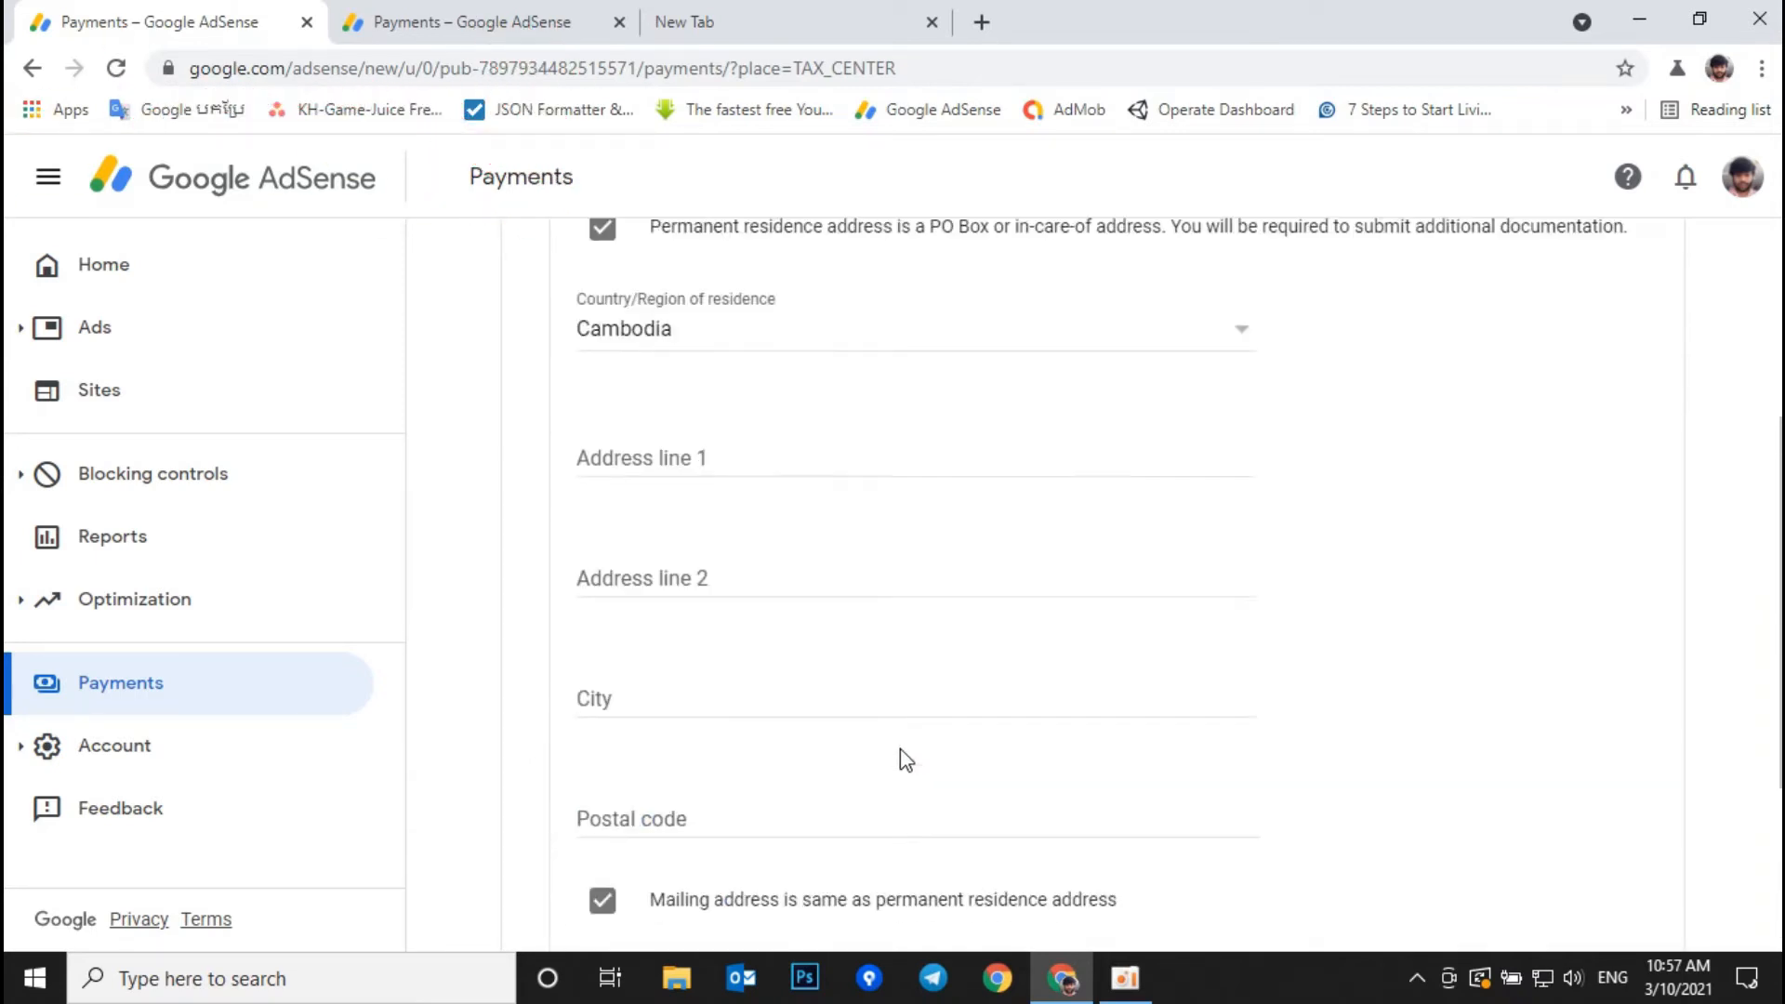
scroll(900, 750, up, 6)
scroll(914, 760, down, 2)
Step: In the payments profile settings, edit Business name and address and select Address line 1
click(595, 26)
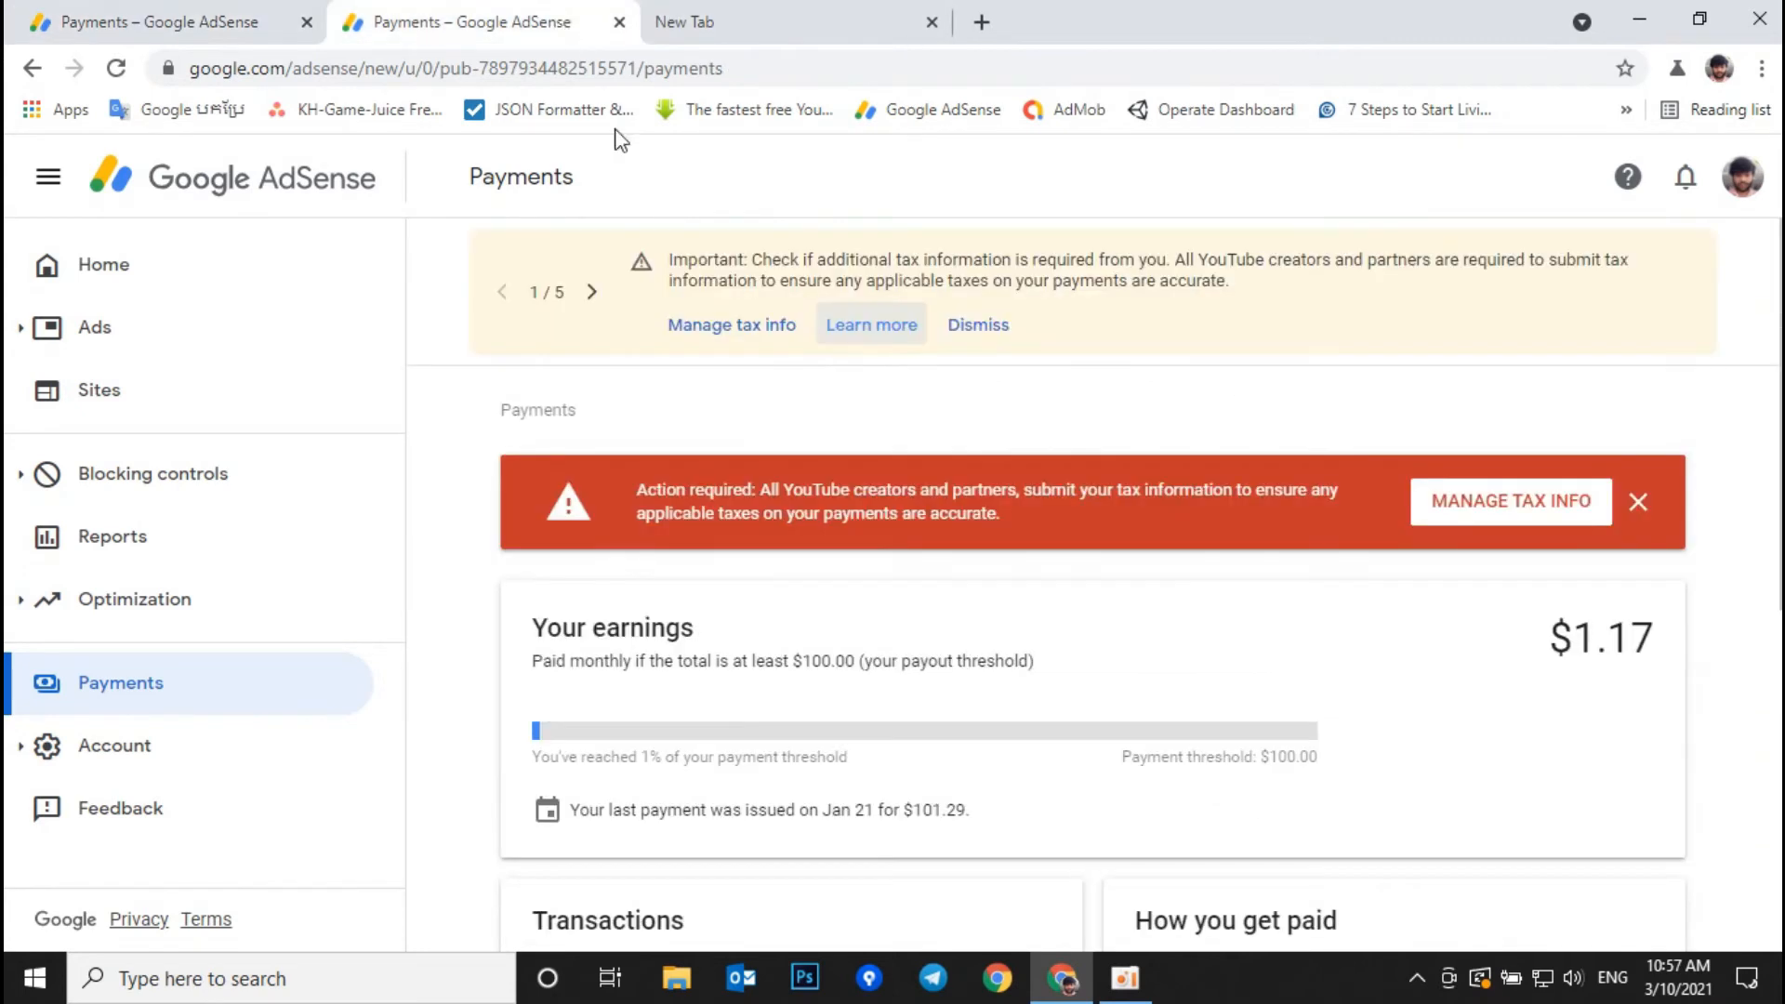
scroll(840, 716, down, 8)
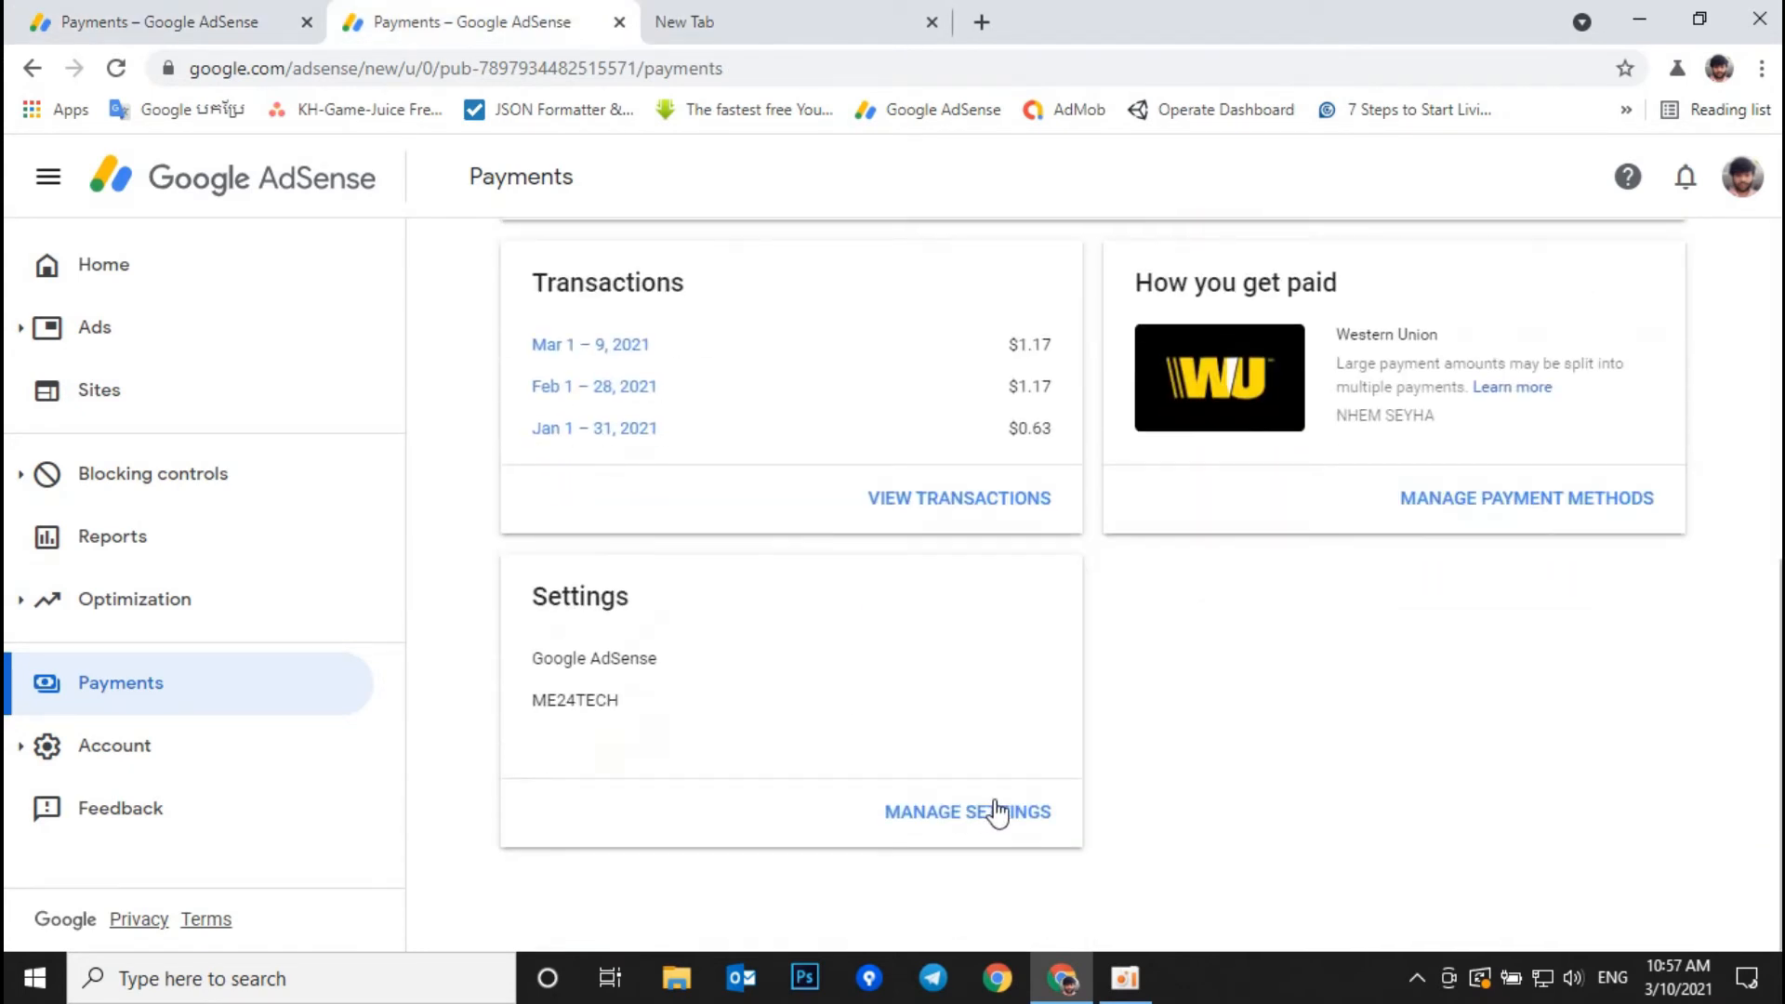
click(999, 813)
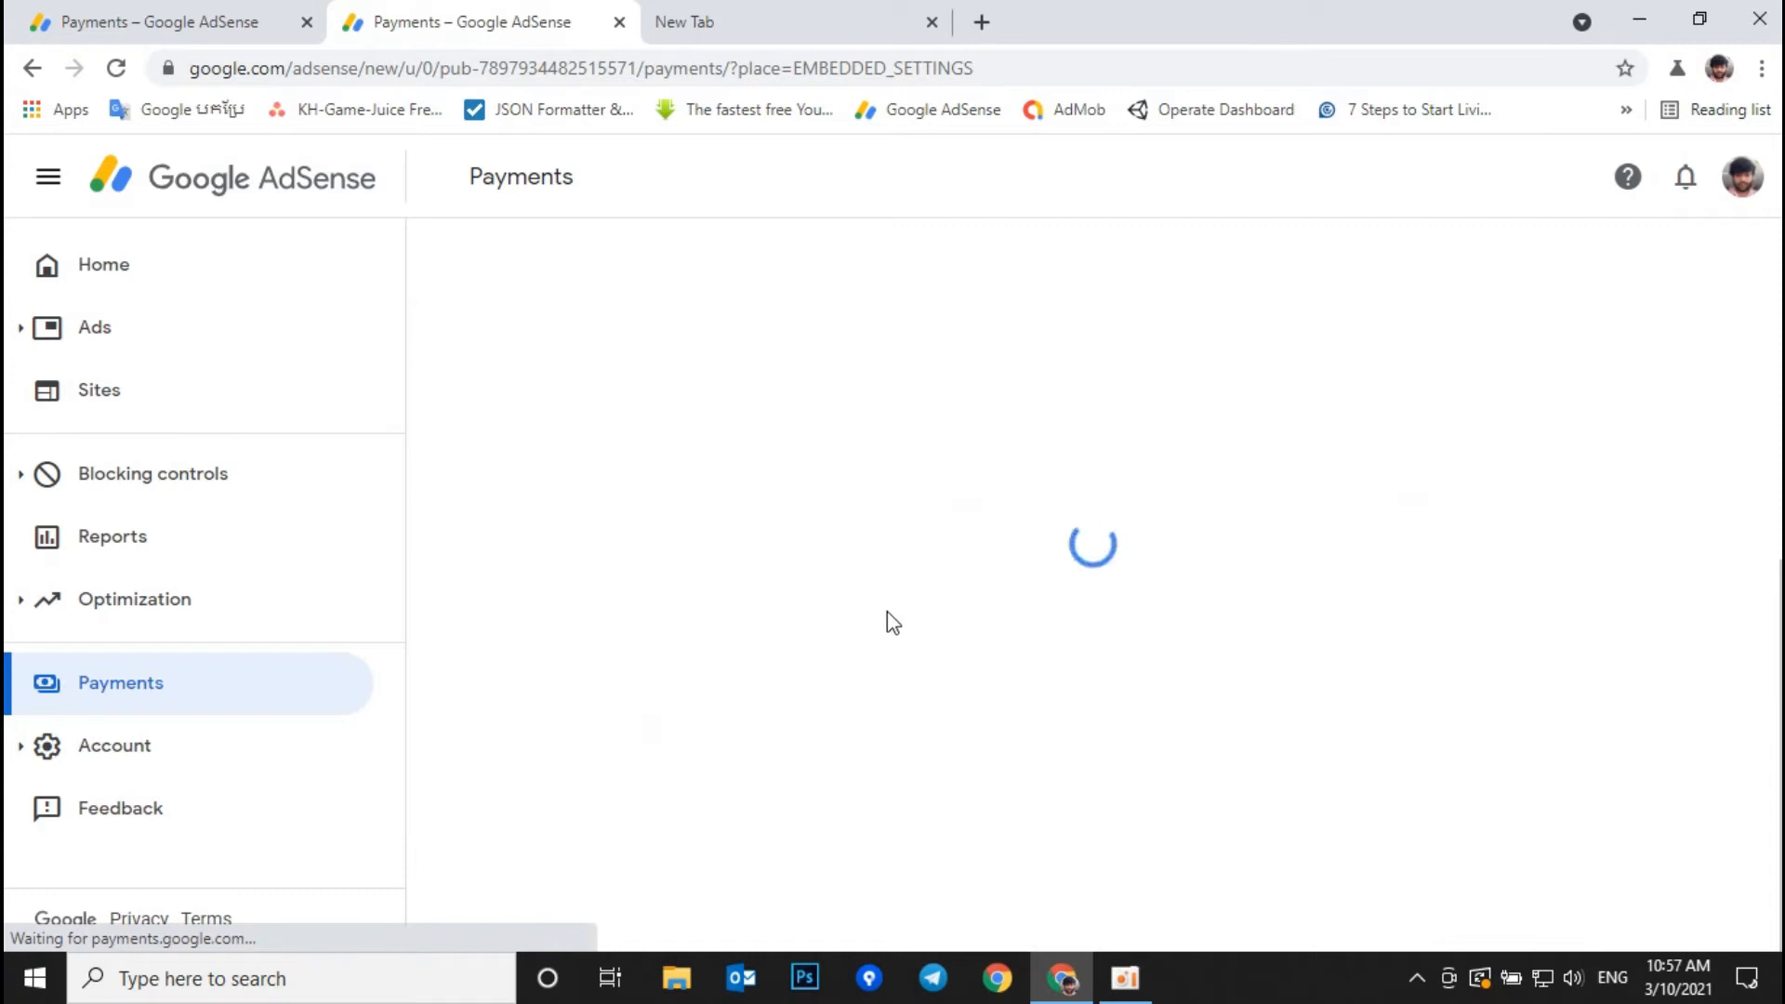
scroll(907, 604, down, 5)
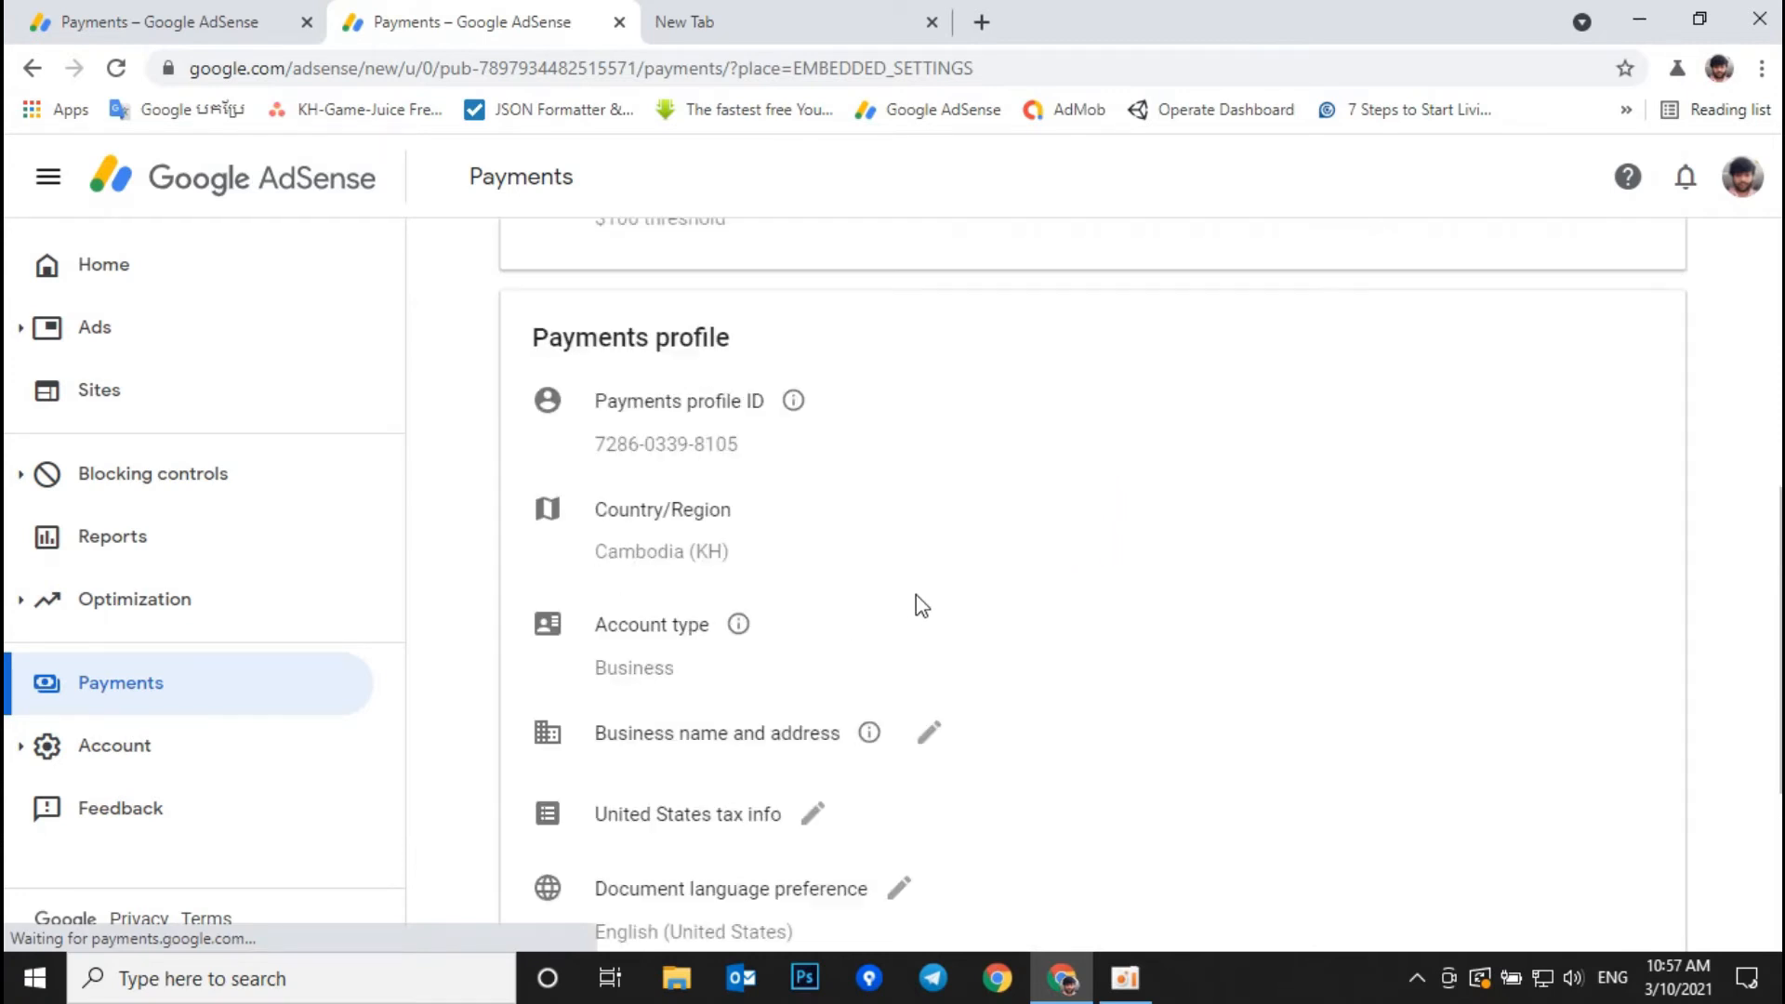
click(929, 470)
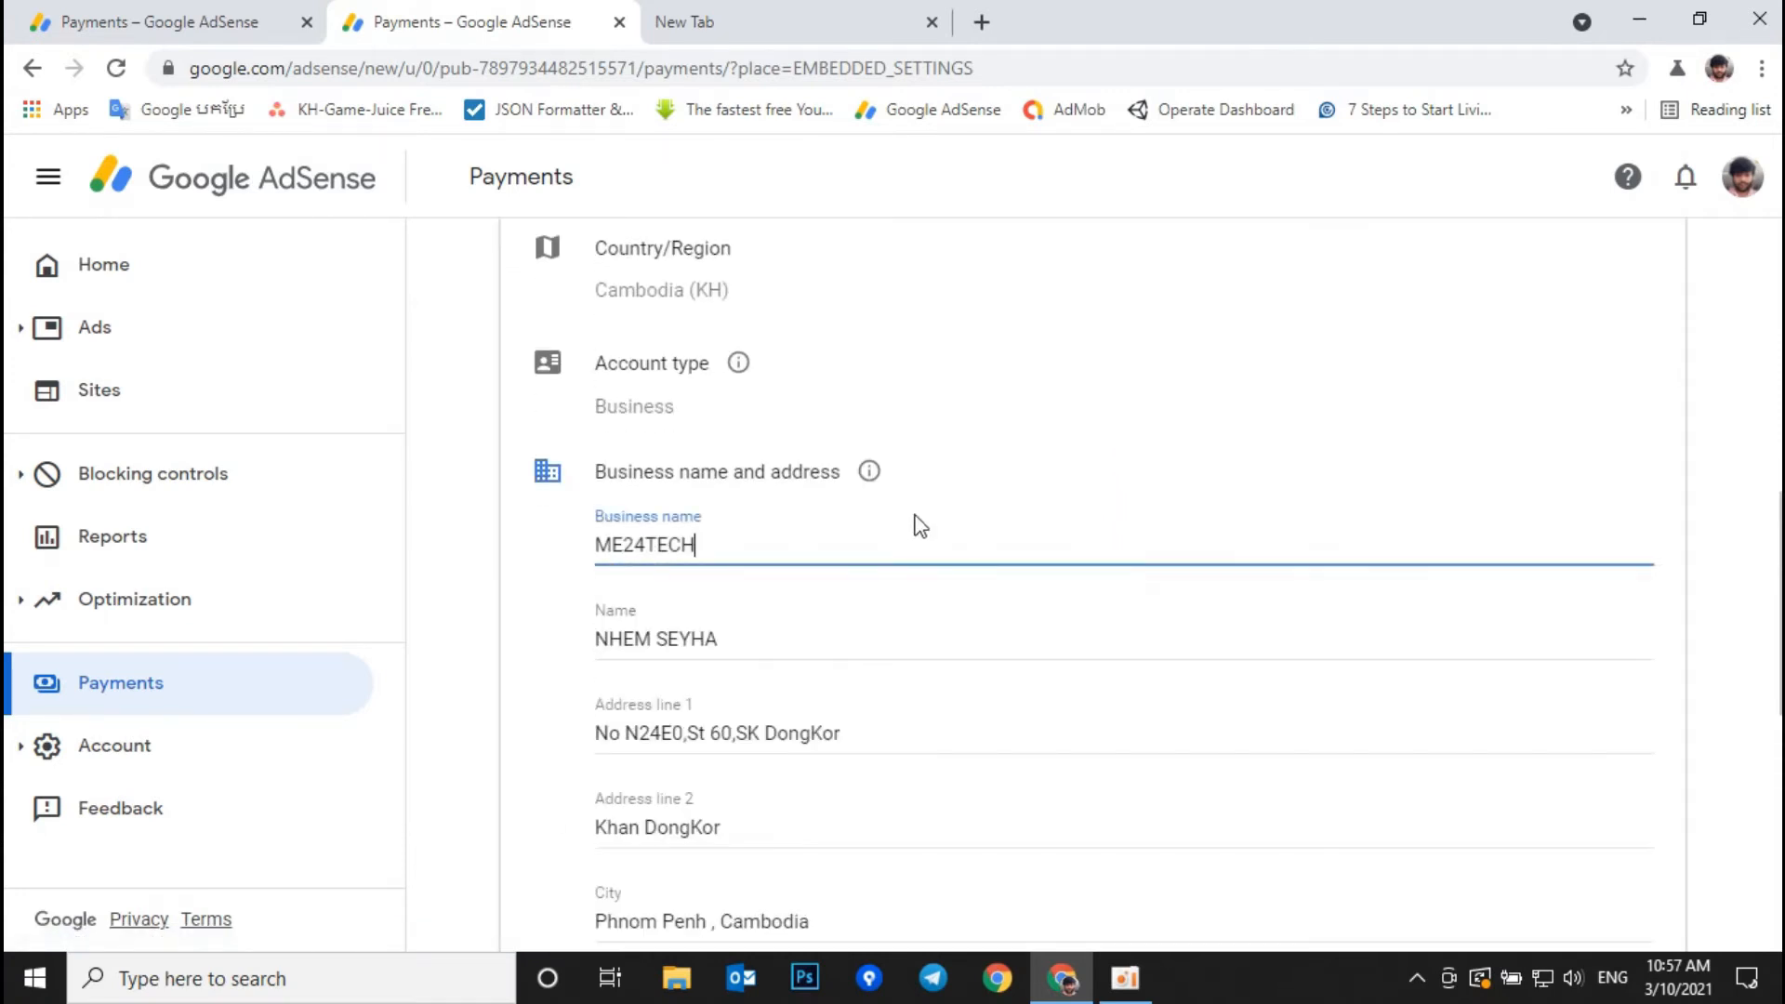
scroll(796, 638, down, 3)
click(863, 470)
drag(863, 471, 556, 470)
key(ctrl+c)
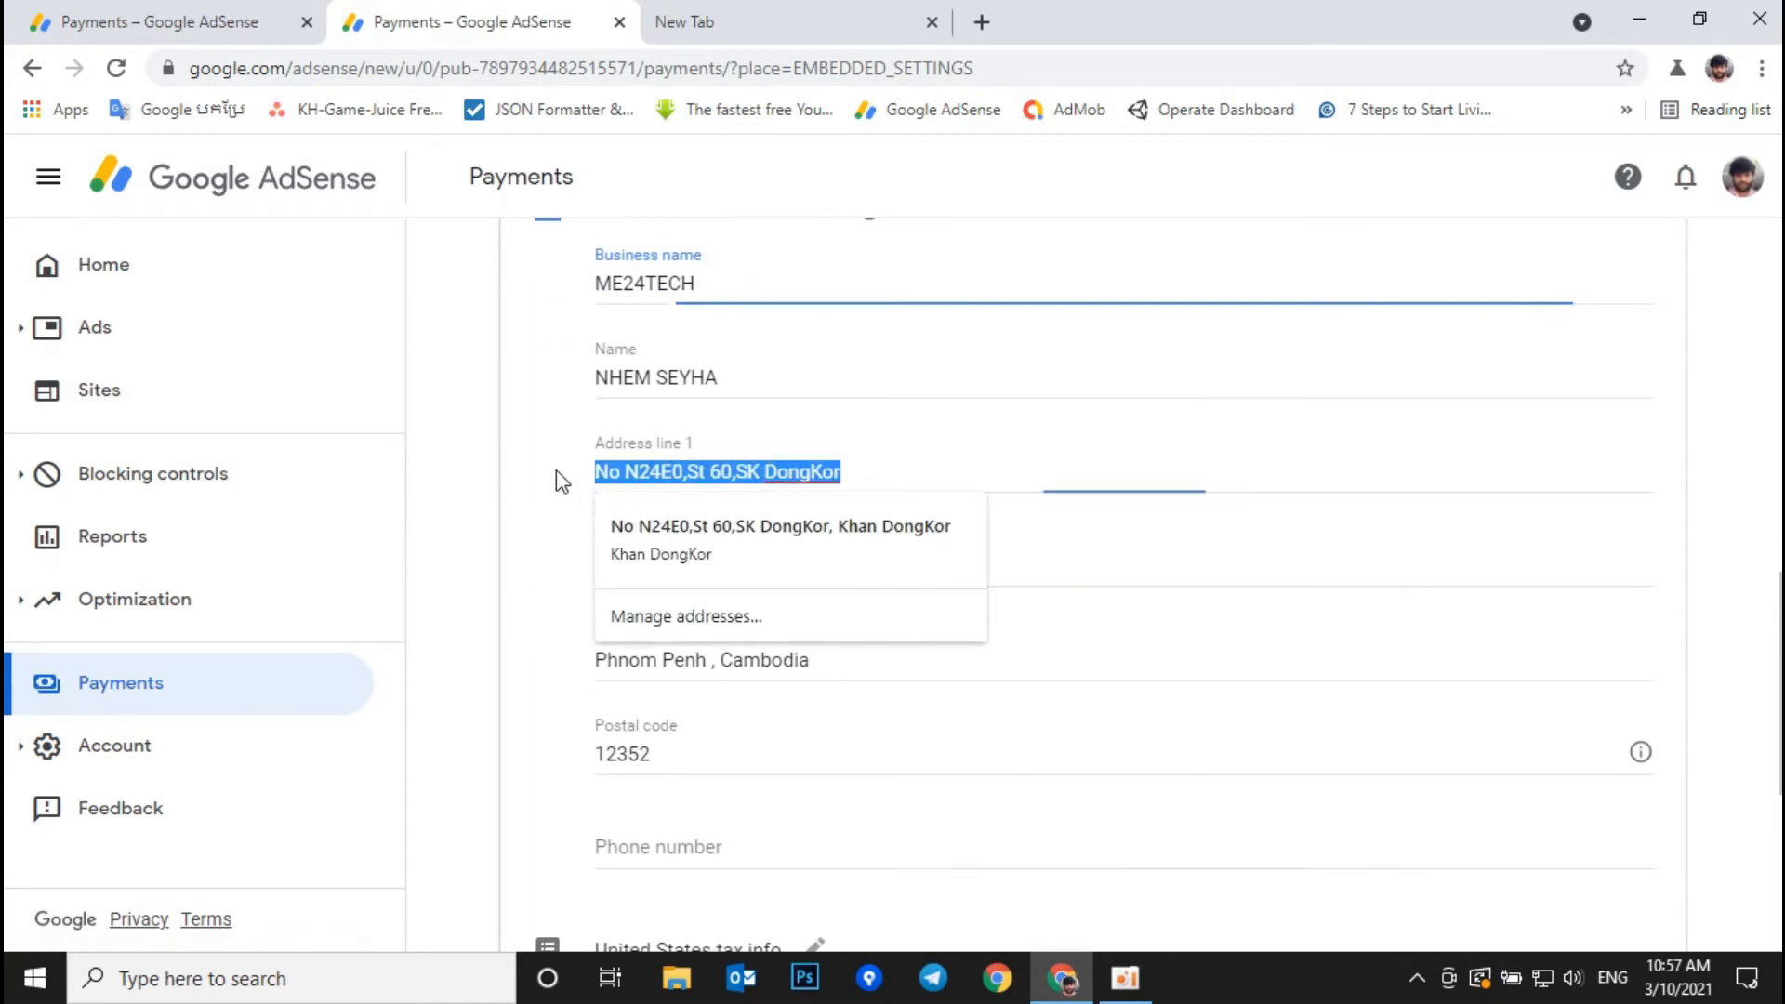
Step: Paste the copied street address into the W-8BEN's Address line 1
click(221, 11)
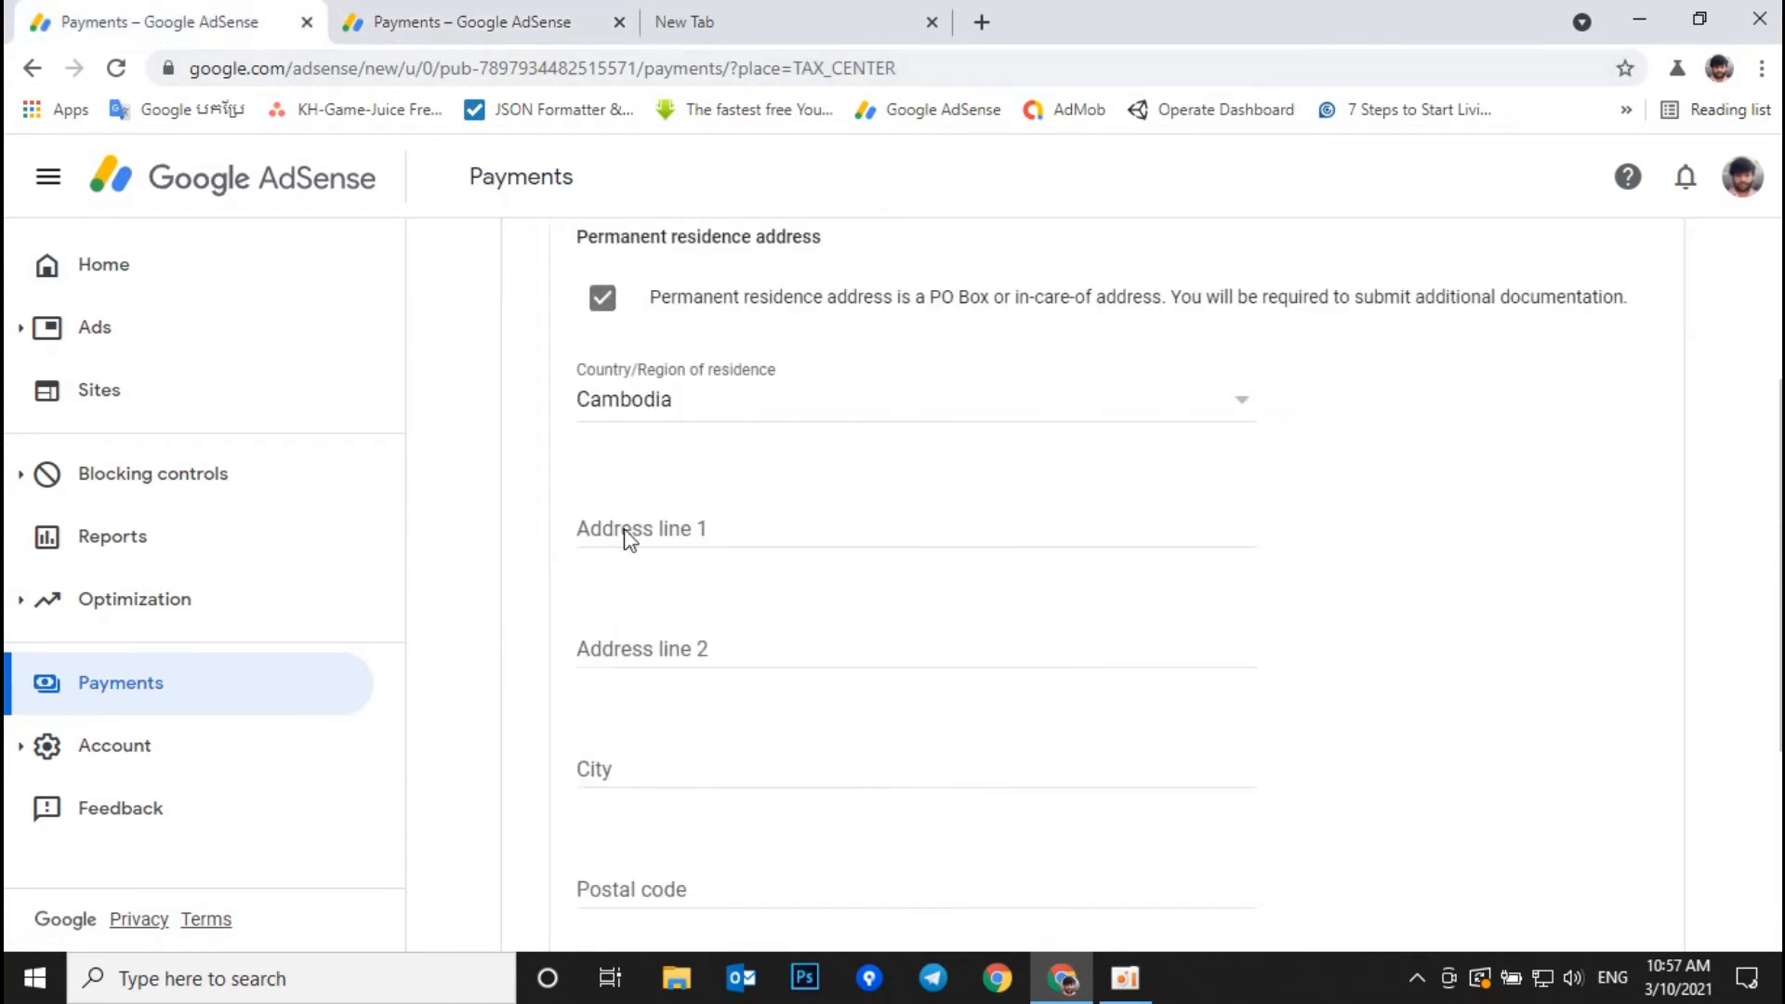
key(ctrl+v)
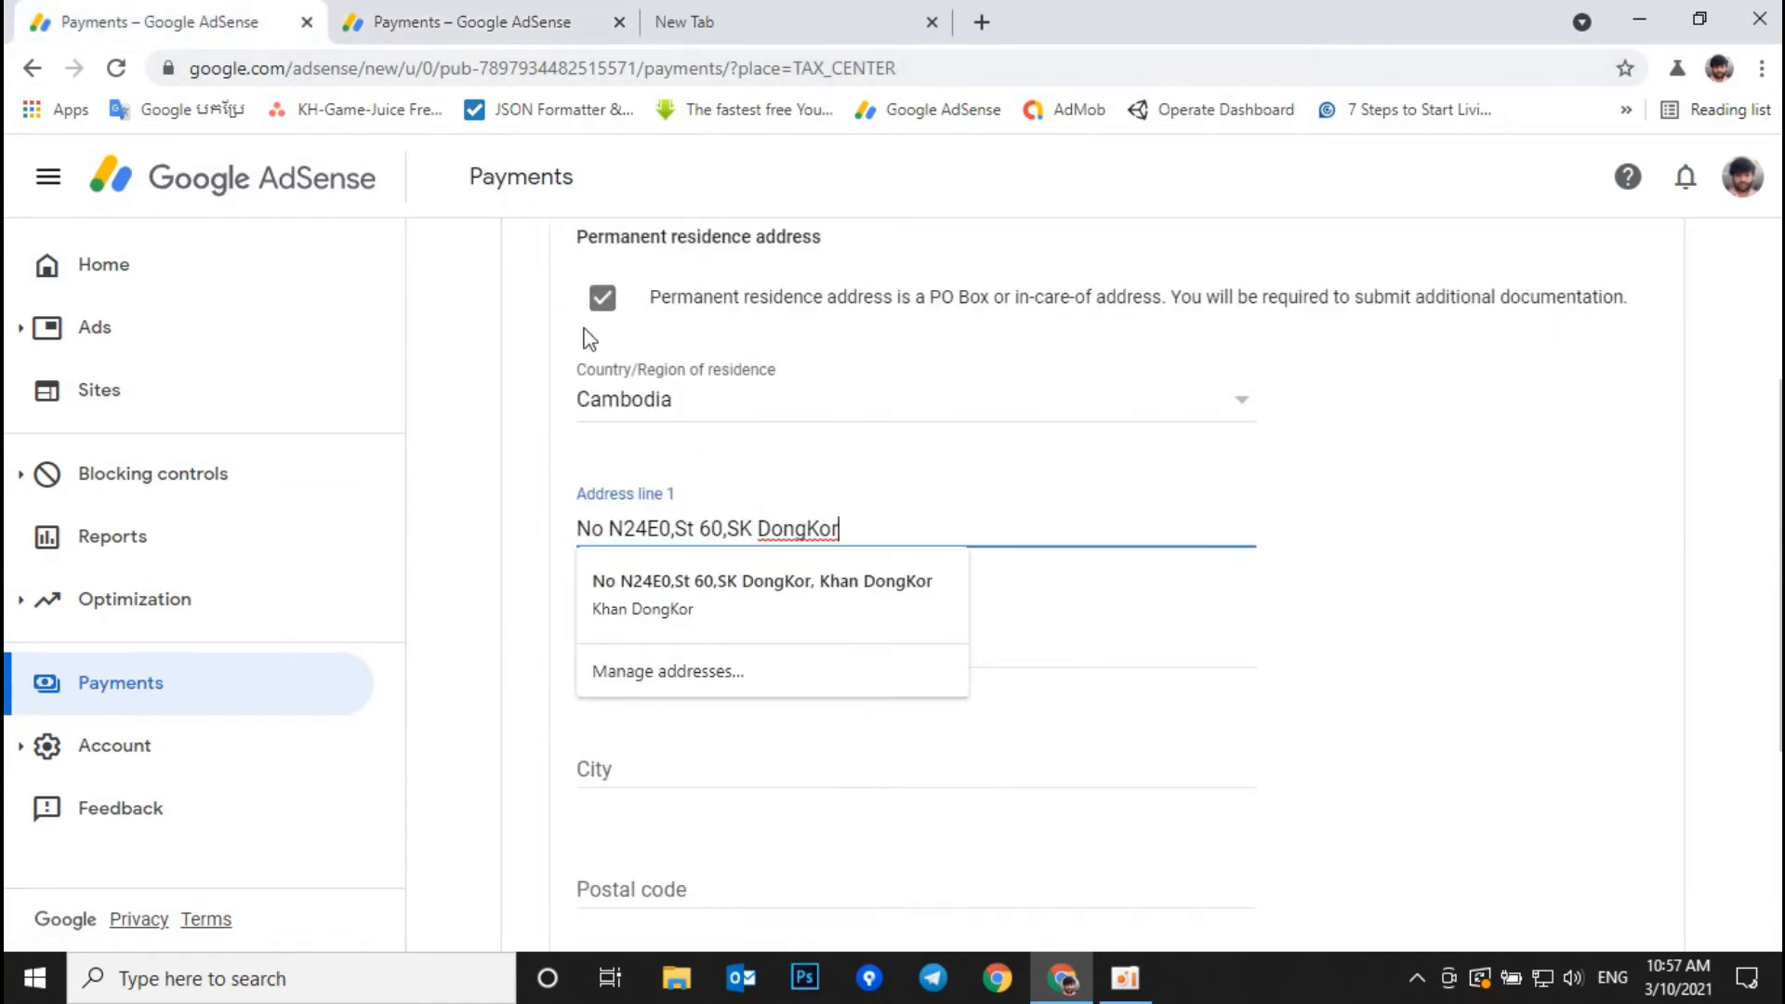
click(514, 30)
key(Tab)
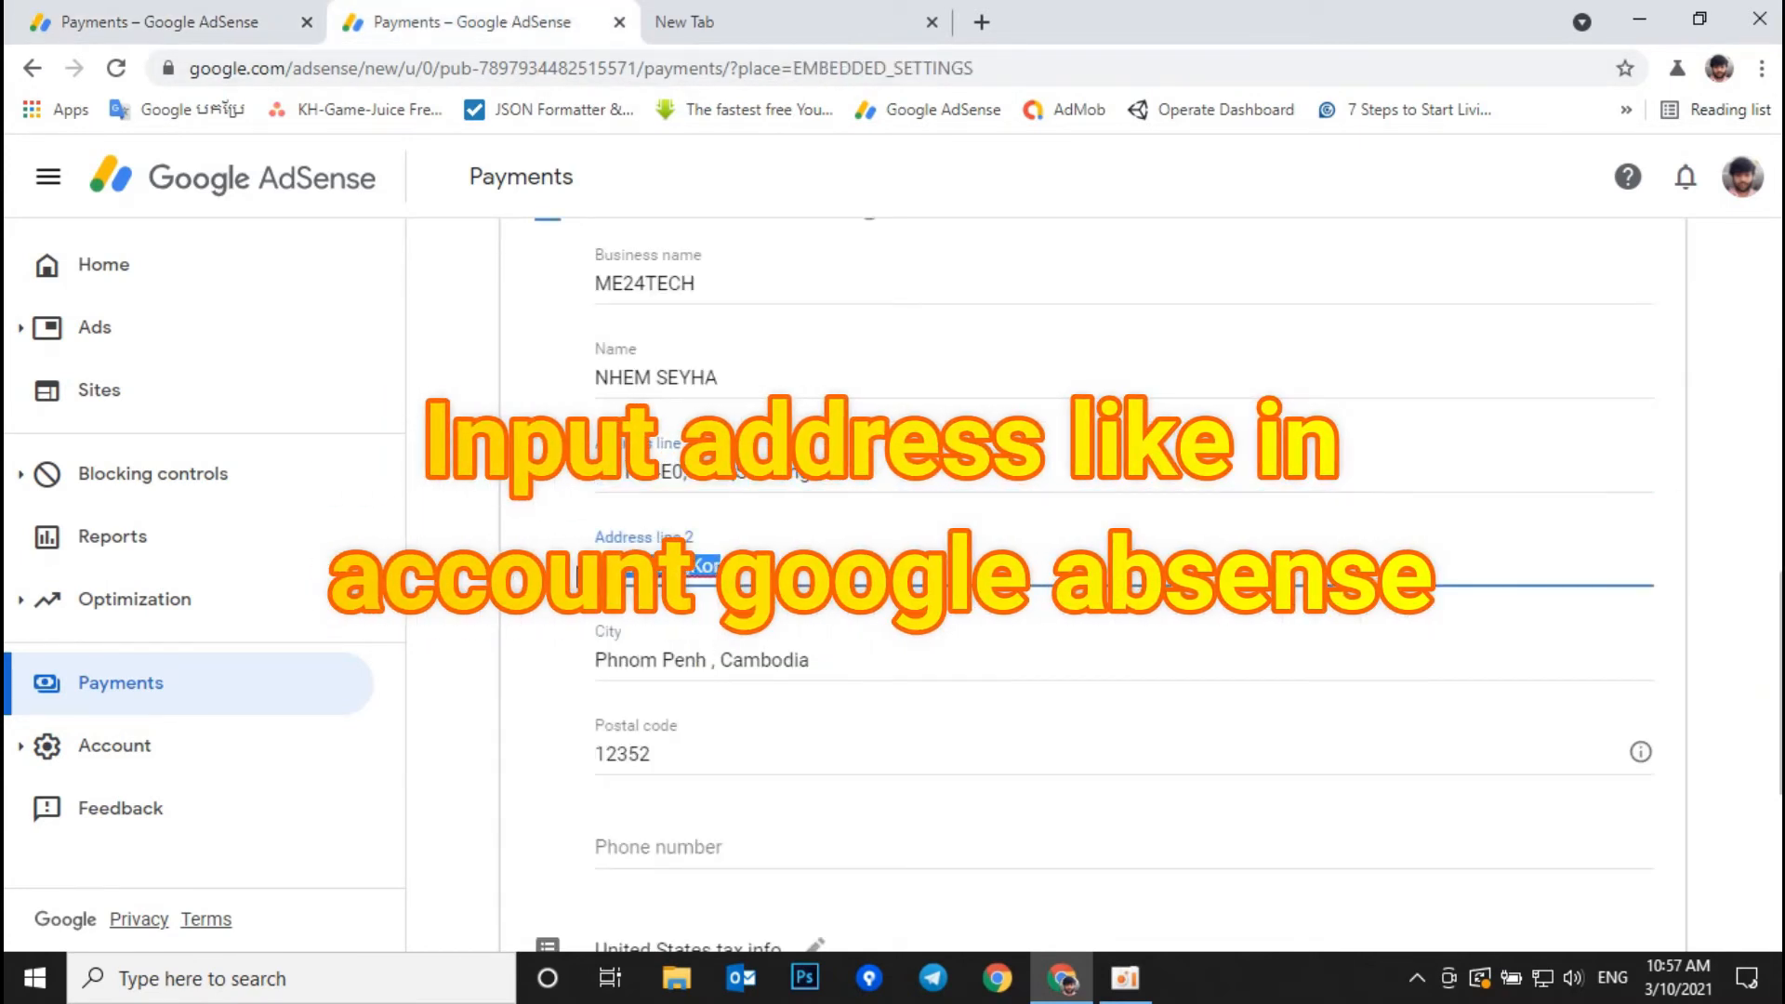
click(157, 21)
Step: Fill address line 2 and city from the payments profile, and enter postal code 1200
click(699, 642)
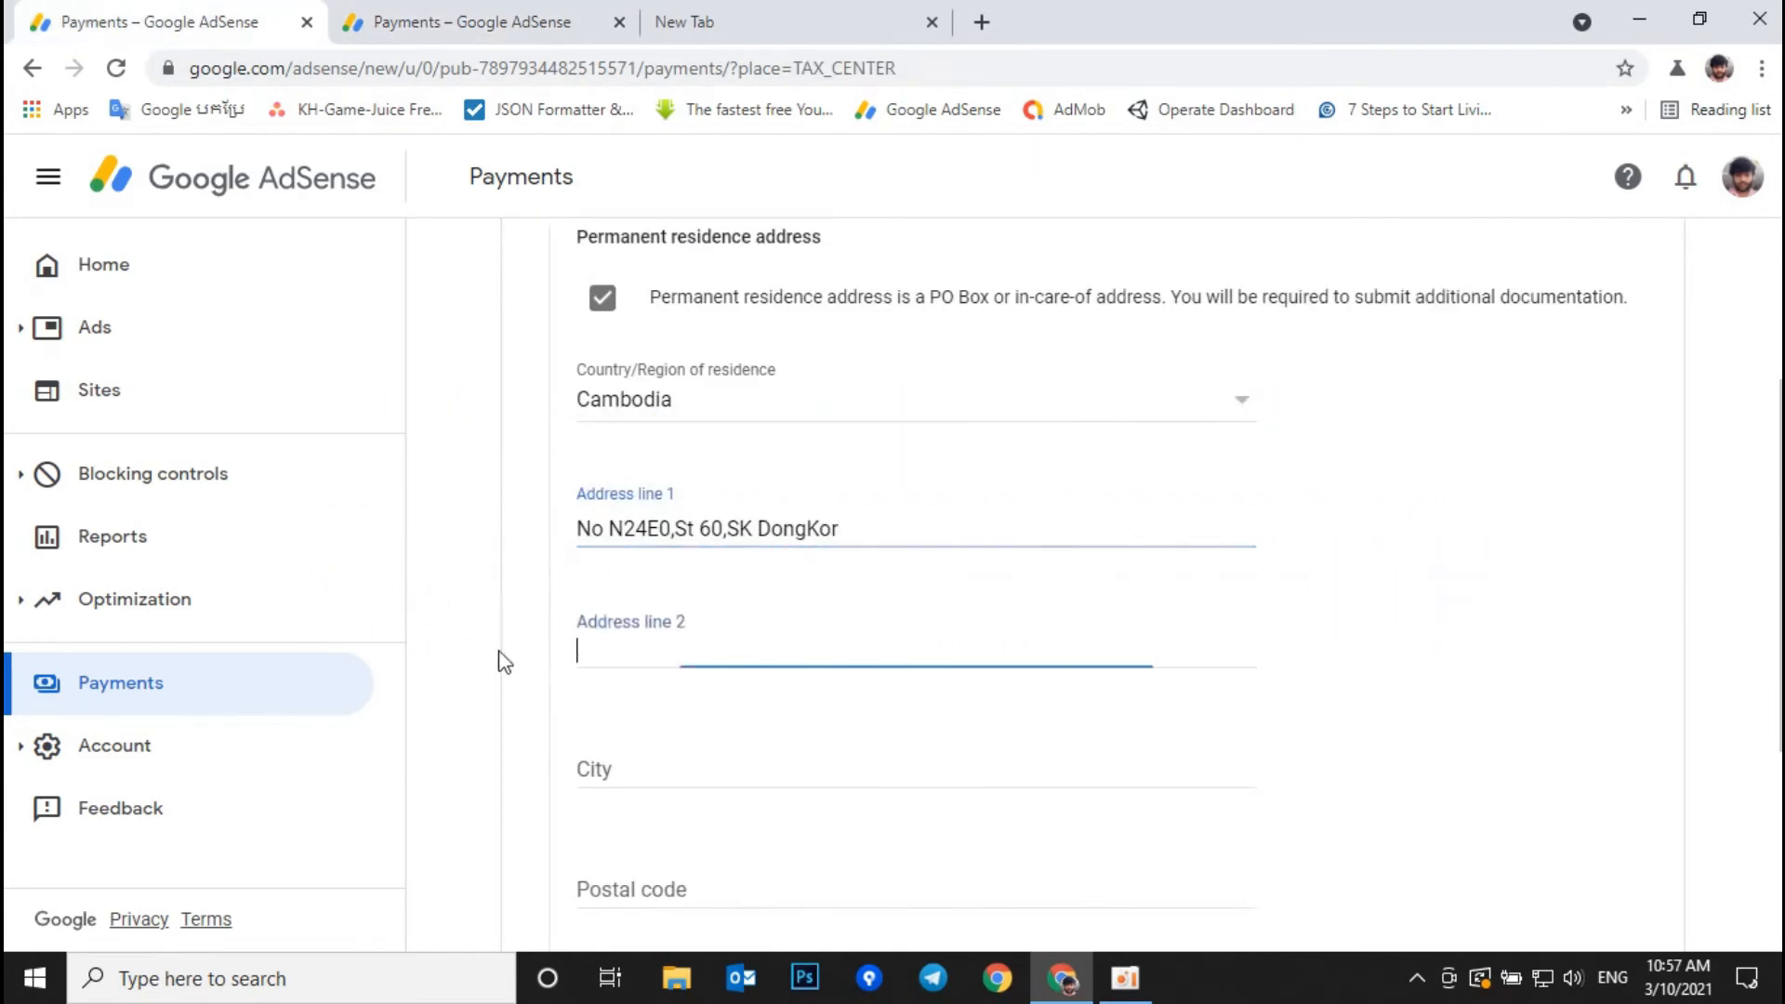
text(Khan DongKor)
click(471, 26)
drag(843, 665, 601, 690)
key(ctrl+c)
click(246, 20)
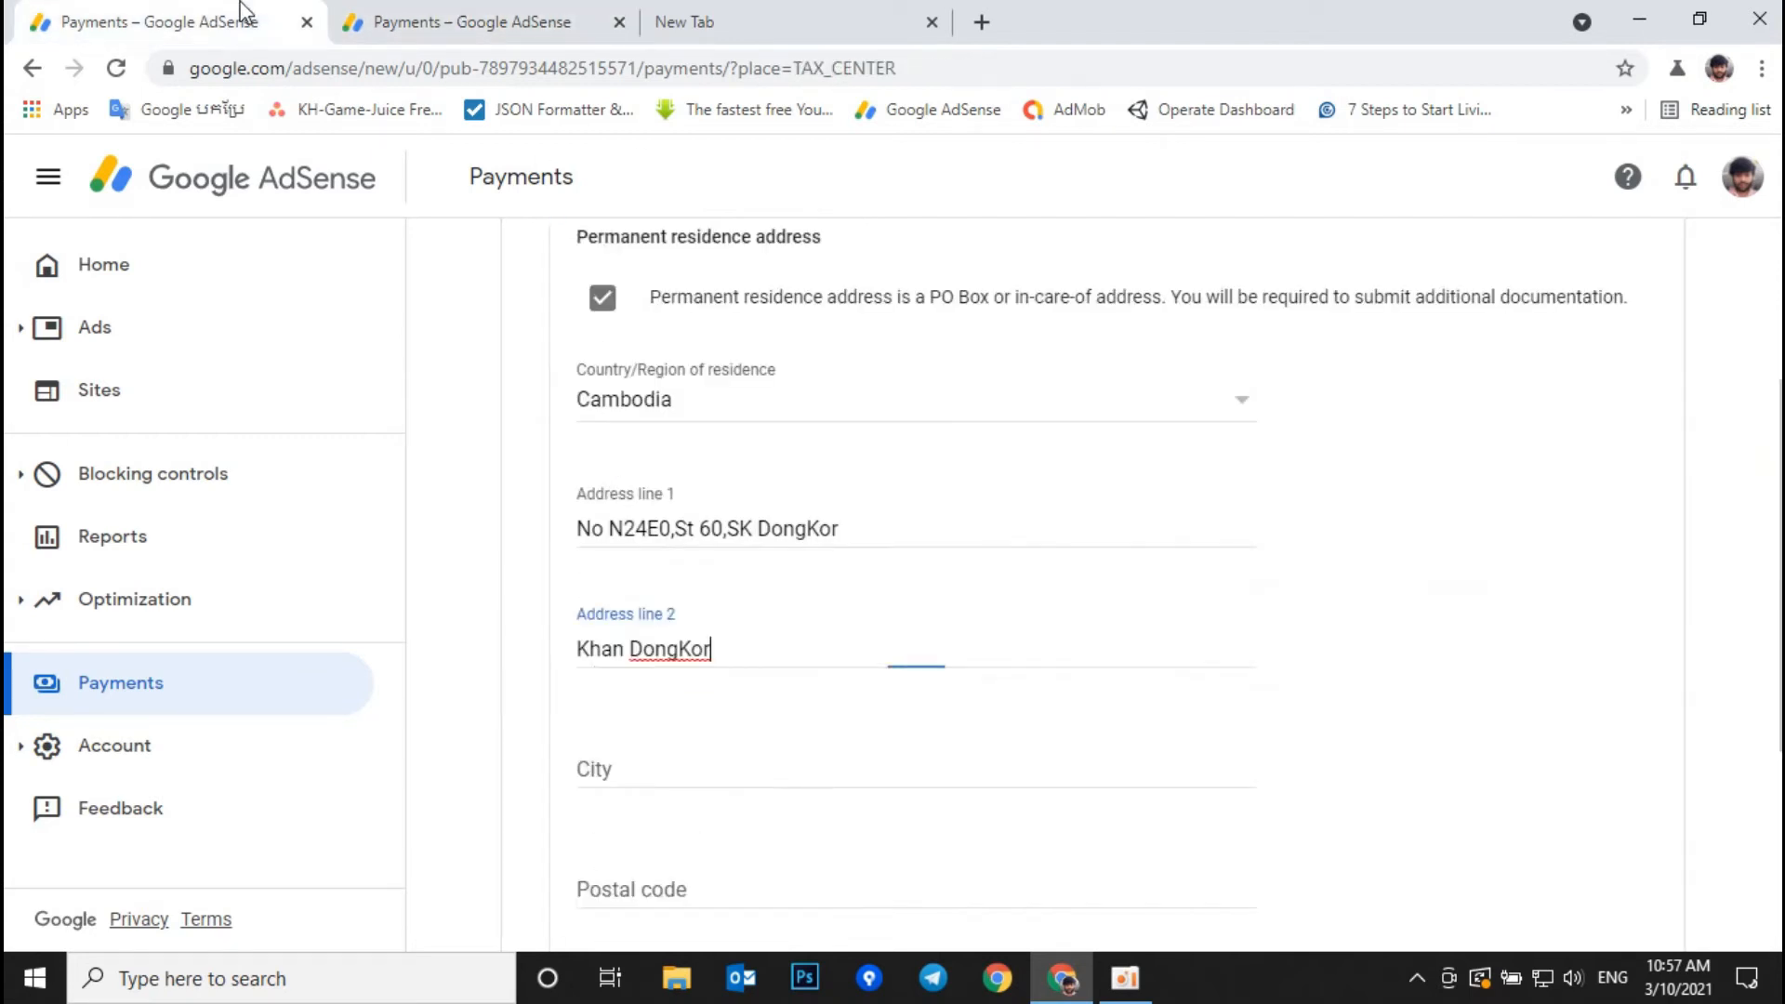
click(654, 765)
key(ctrl+v)
scroll(658, 758, down, 3)
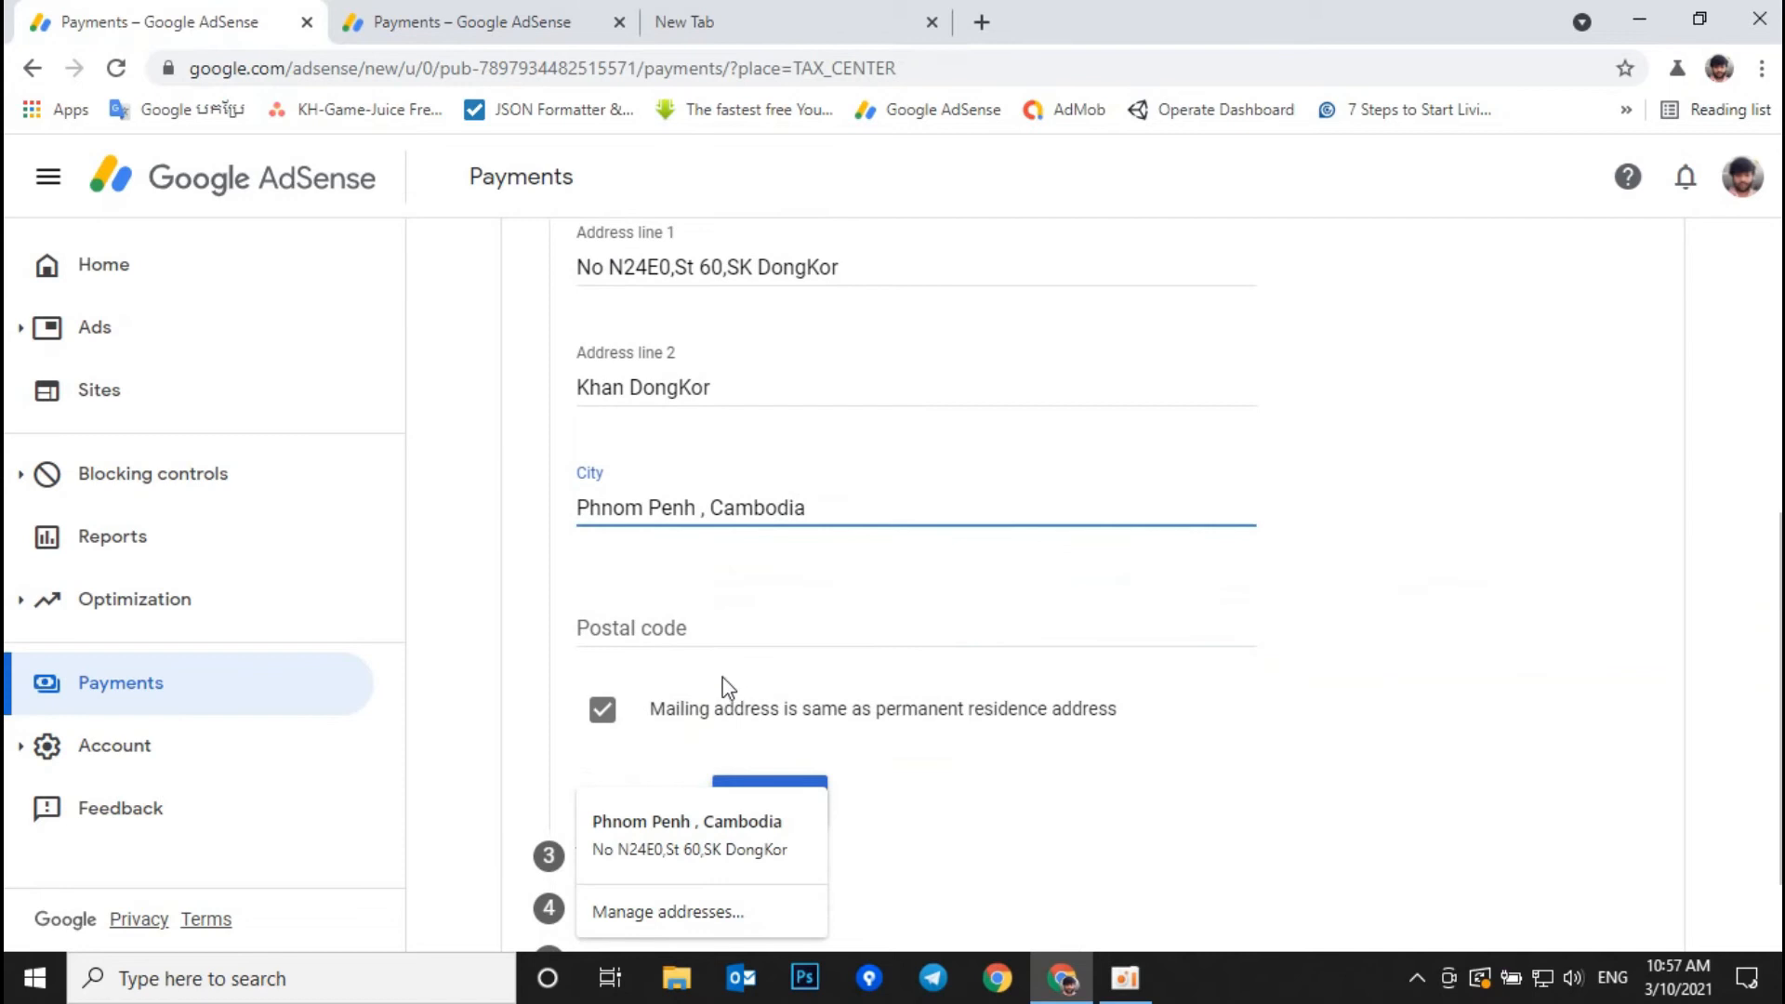
click(723, 630)
text(12000)
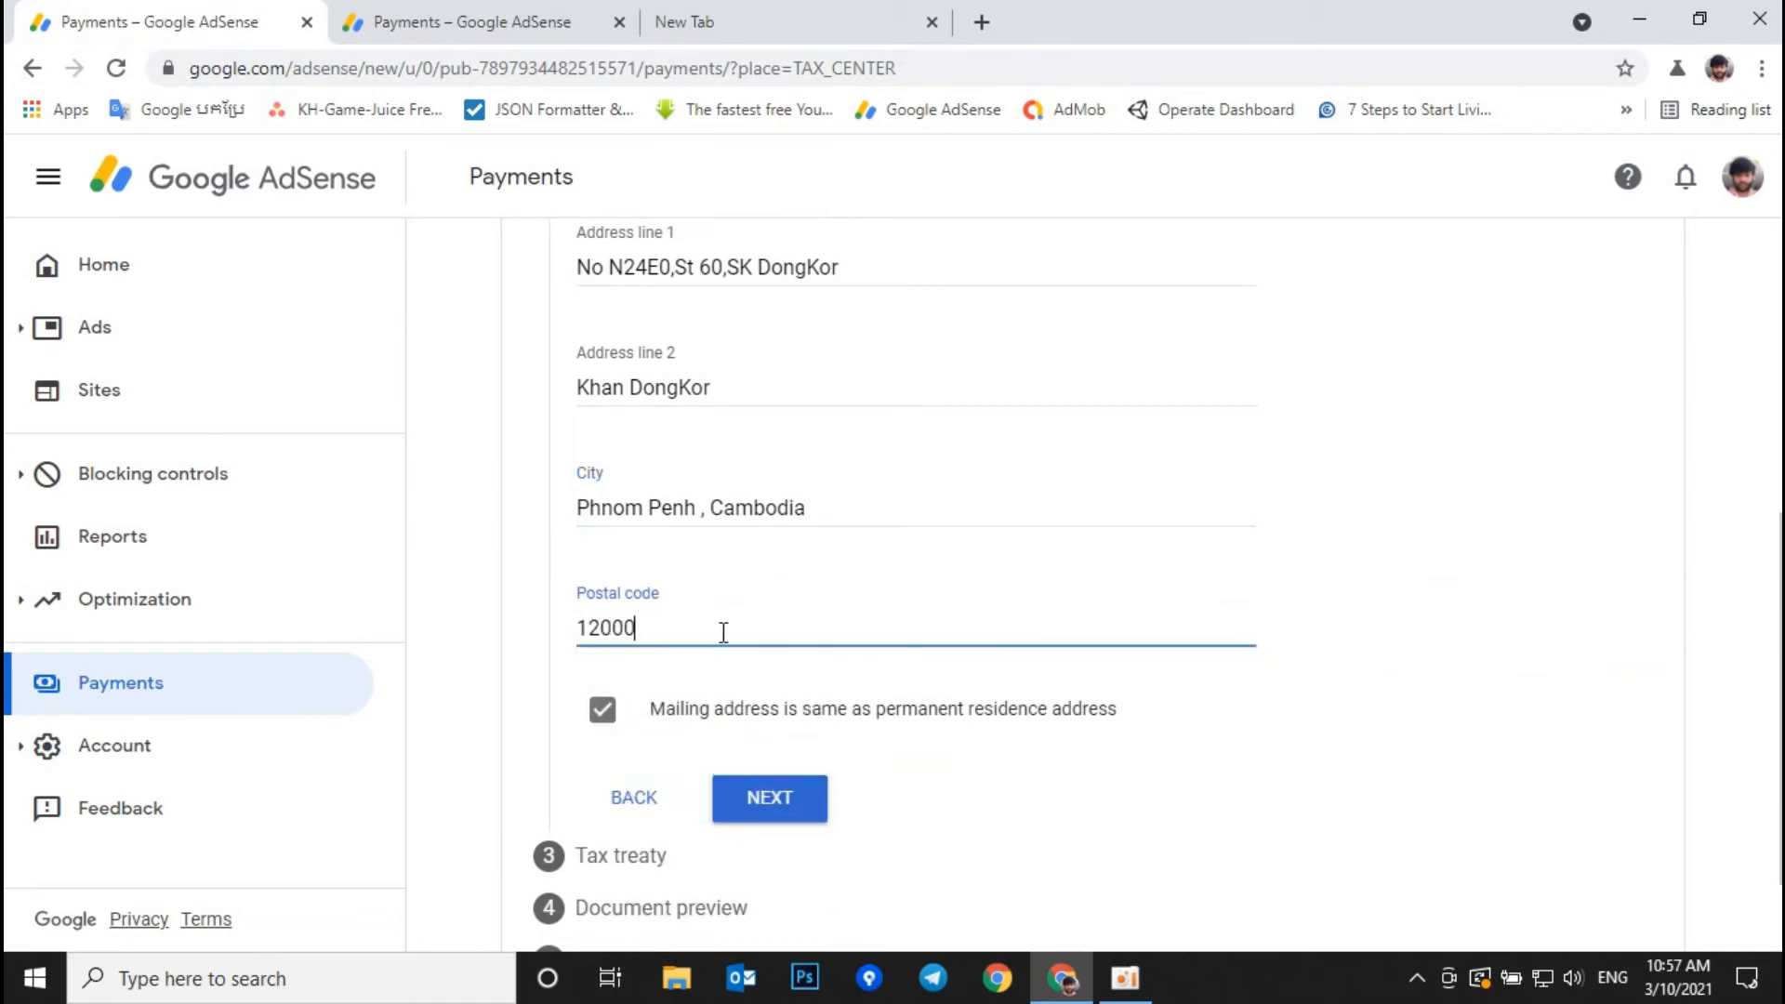
Step: Answer No to claiming a tax treaty reduced rate
scroll(758, 641, down, 2)
click(779, 668)
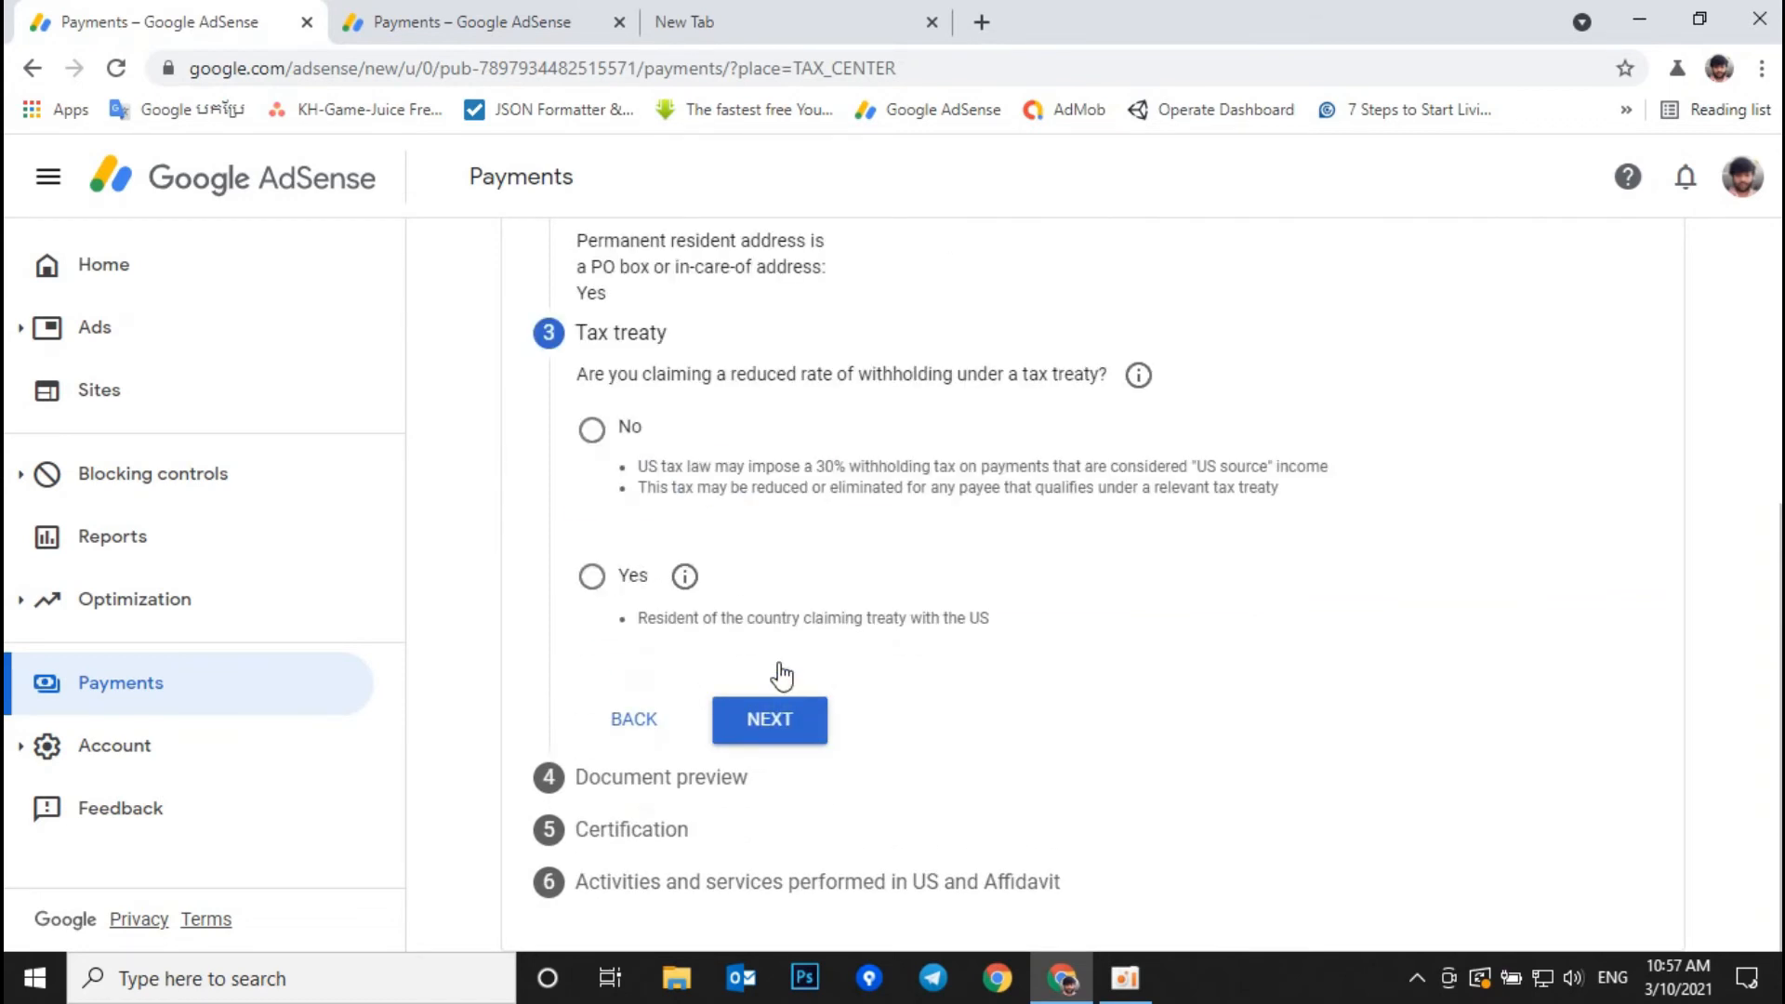
drag(1108, 375, 597, 376)
click(577, 379)
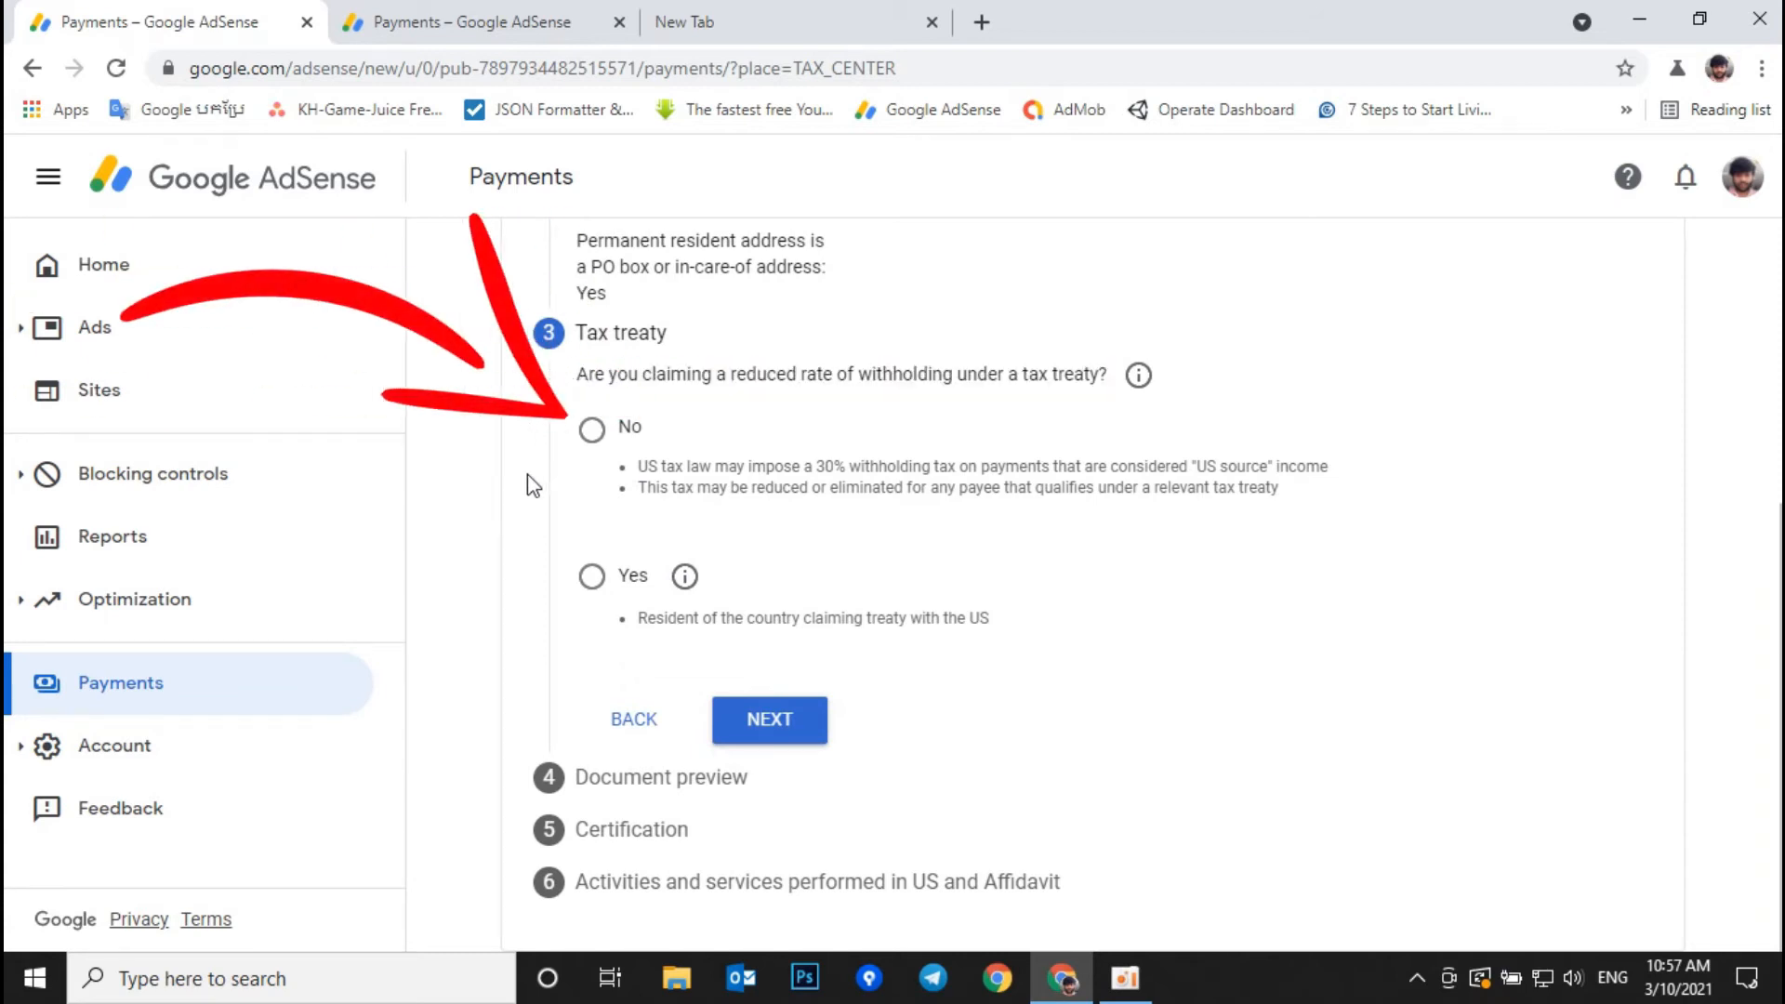
click(592, 429)
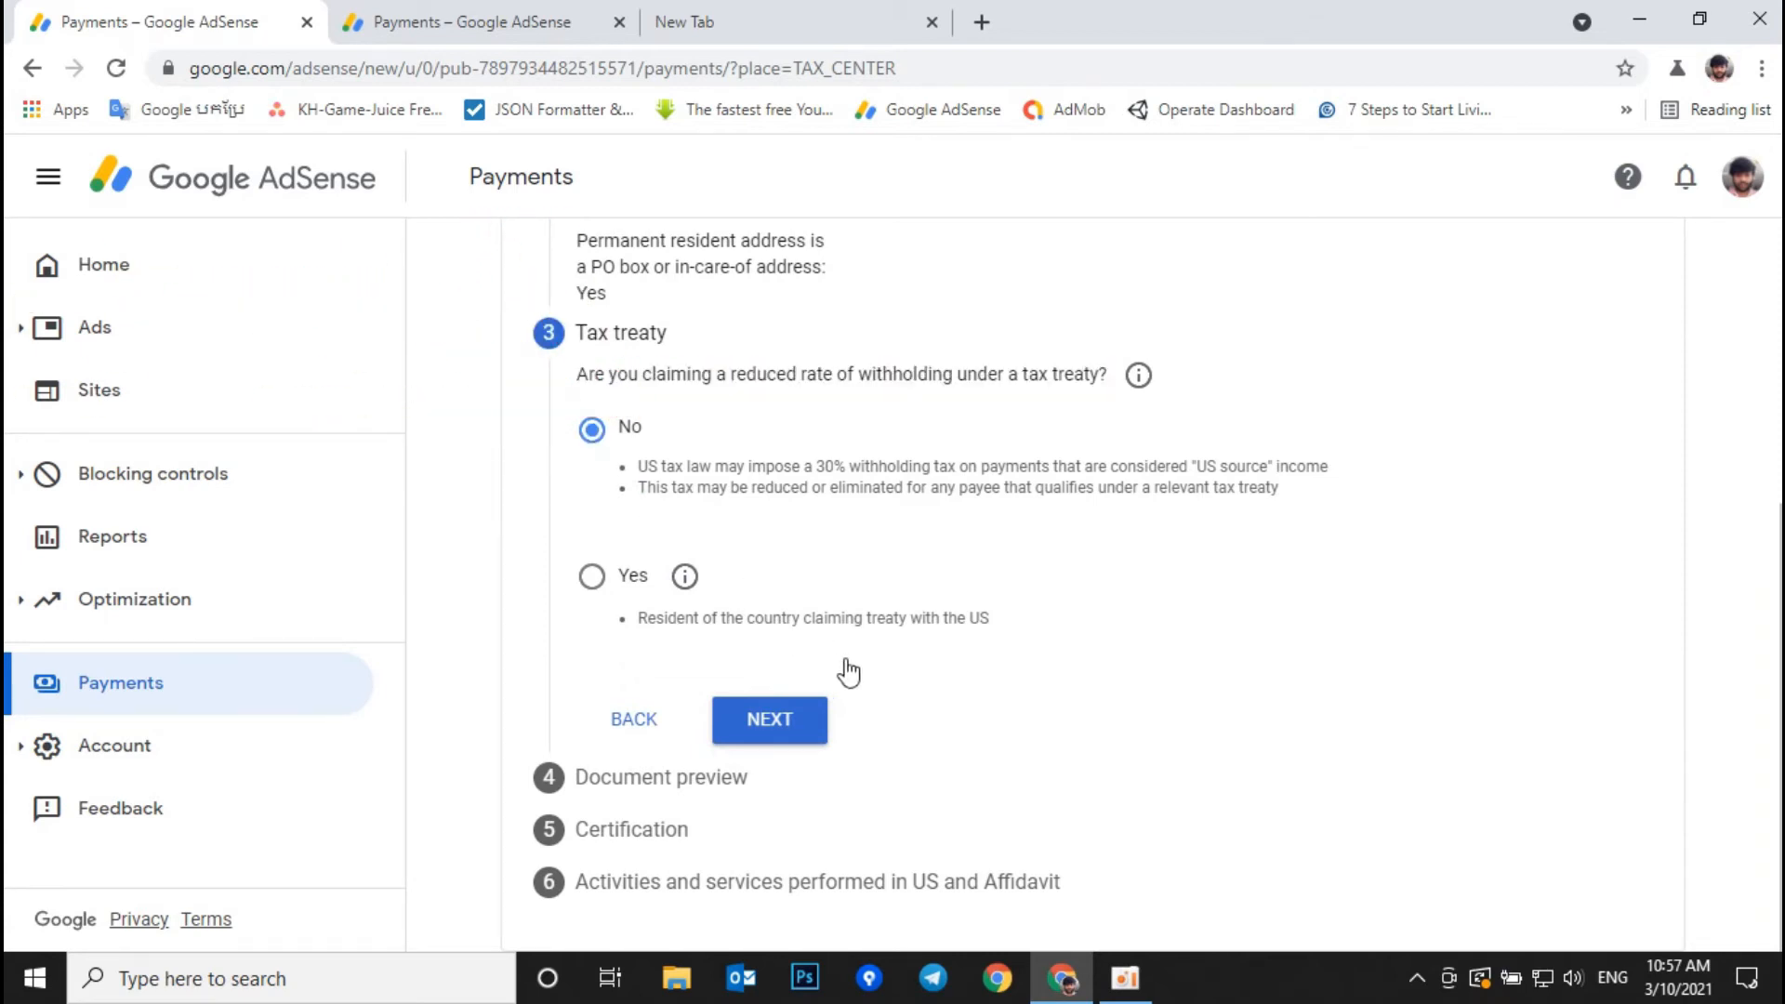
click(805, 729)
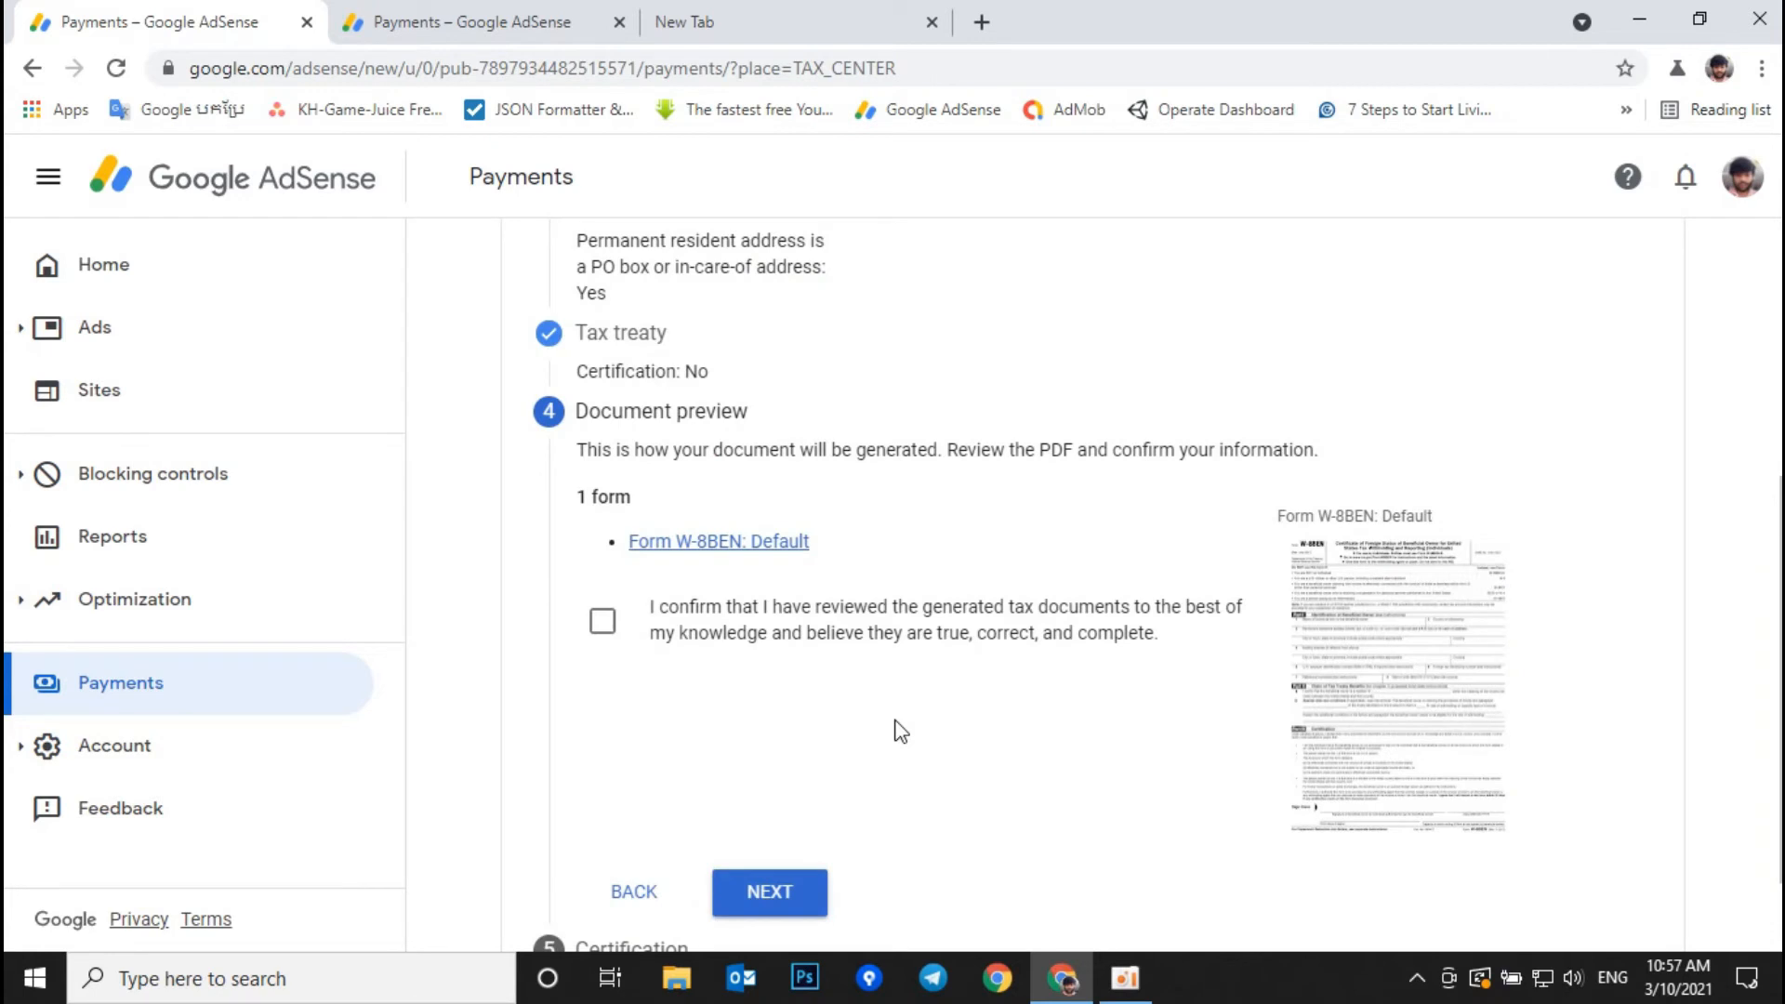
Step: Confirm the W-8BEN document preview has been reviewed
click(603, 620)
scroll(754, 729, down, 1)
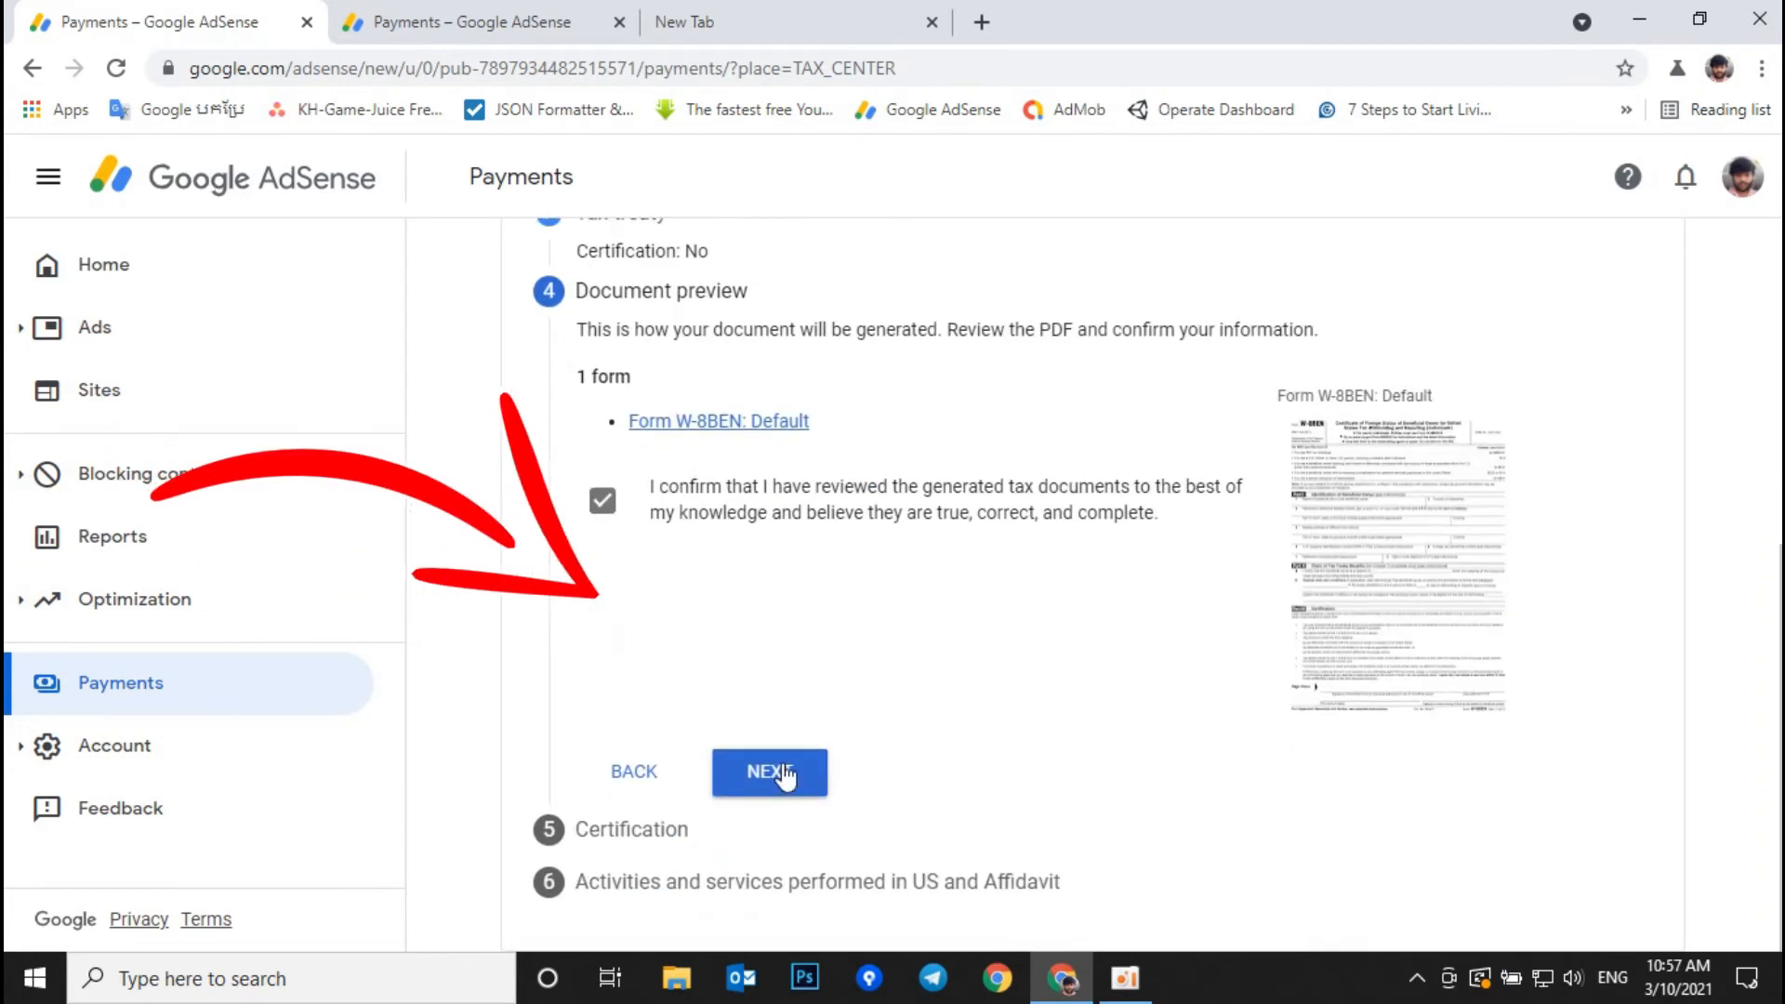
click(783, 769)
scroll(807, 755, down, 5)
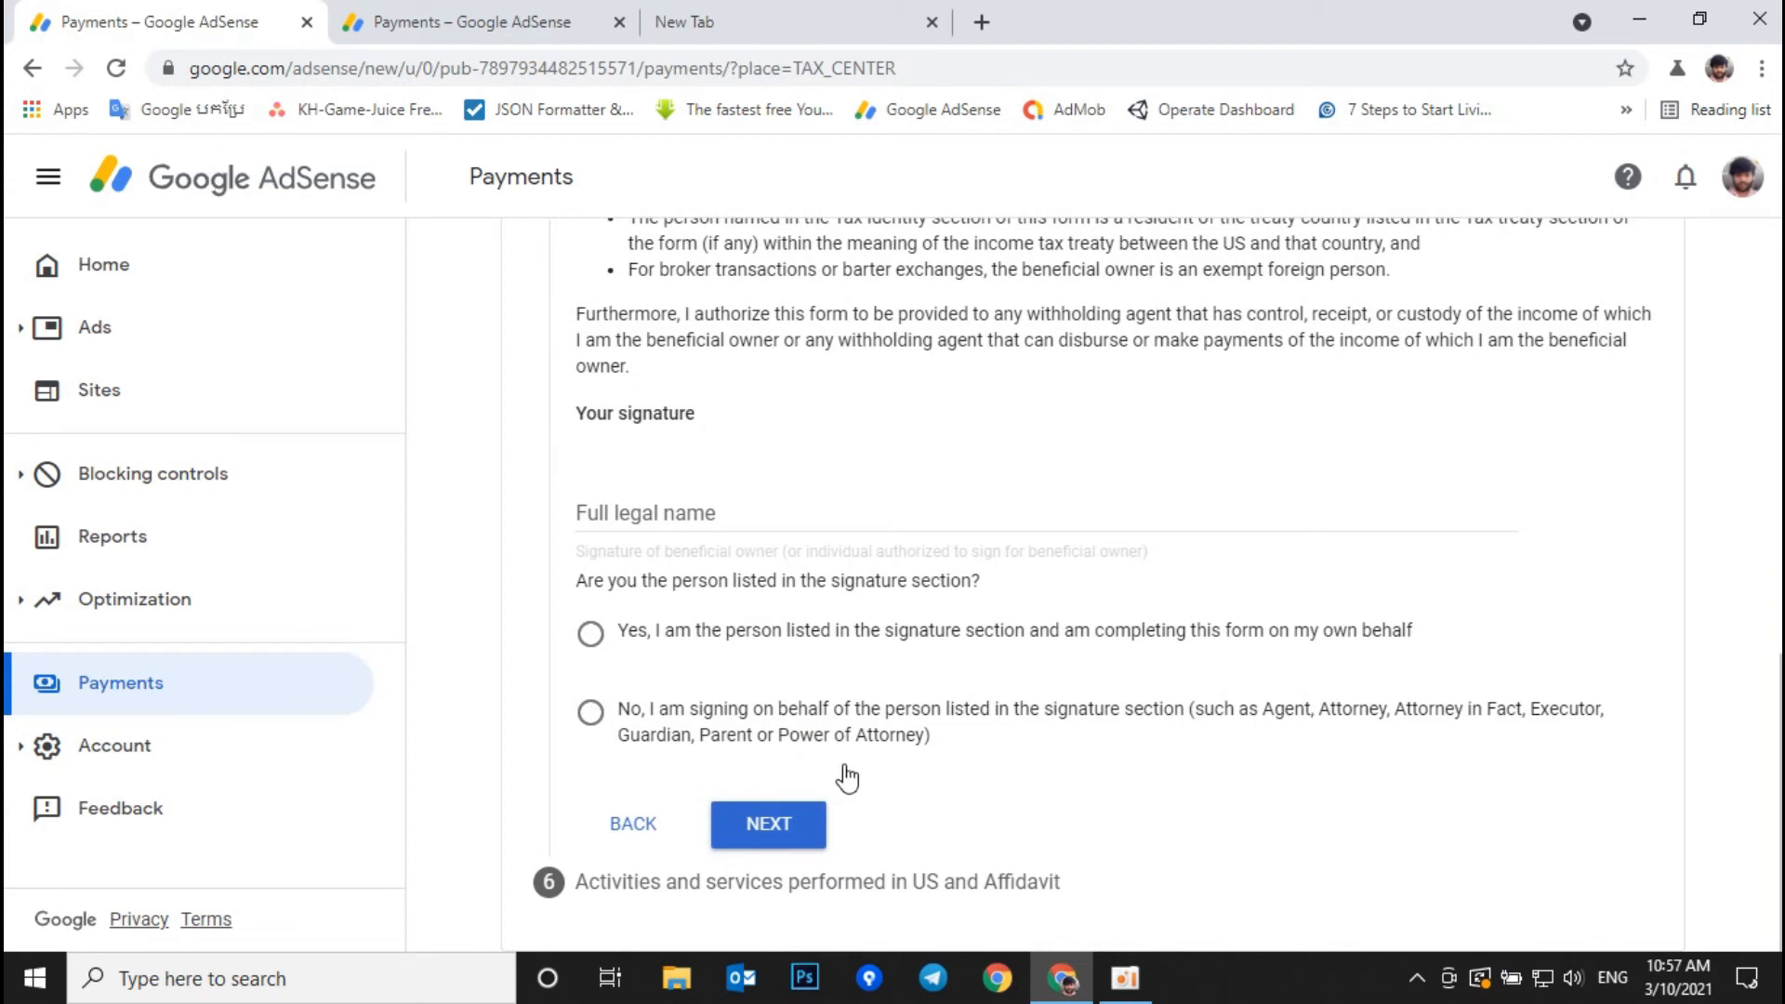
Step: Sign the certification with your full legal name, signing on your own behalf
click(656, 522)
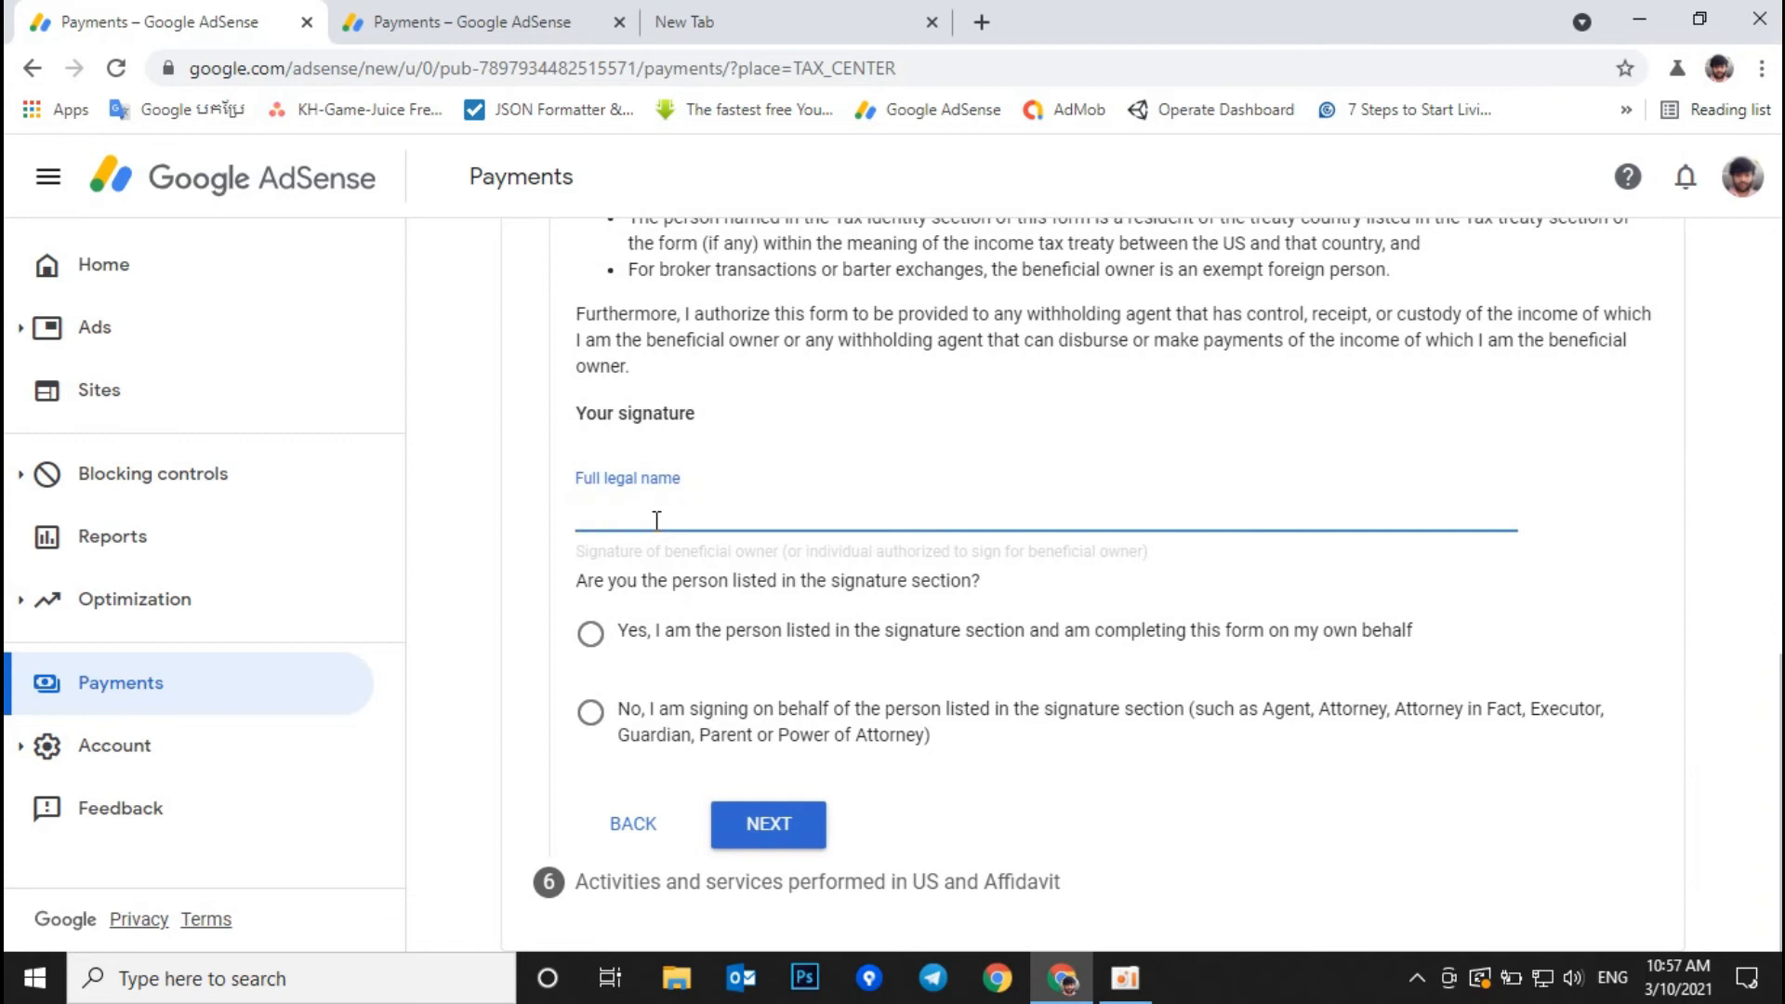
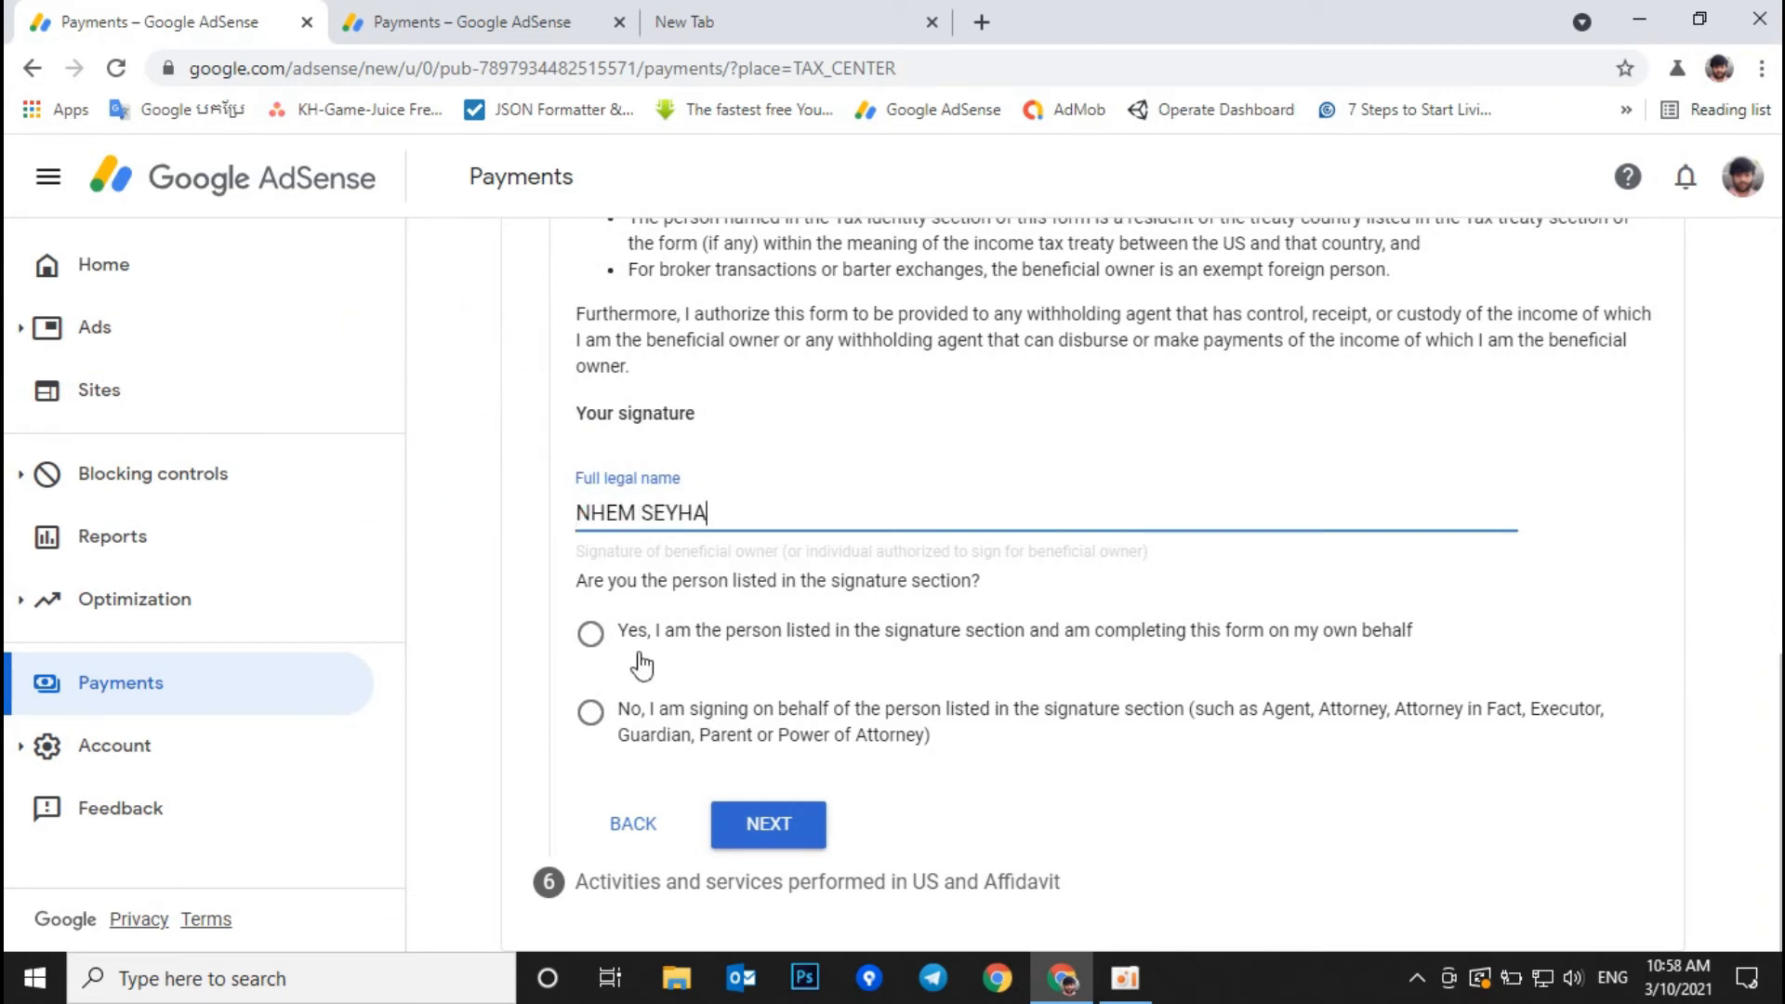
click(590, 714)
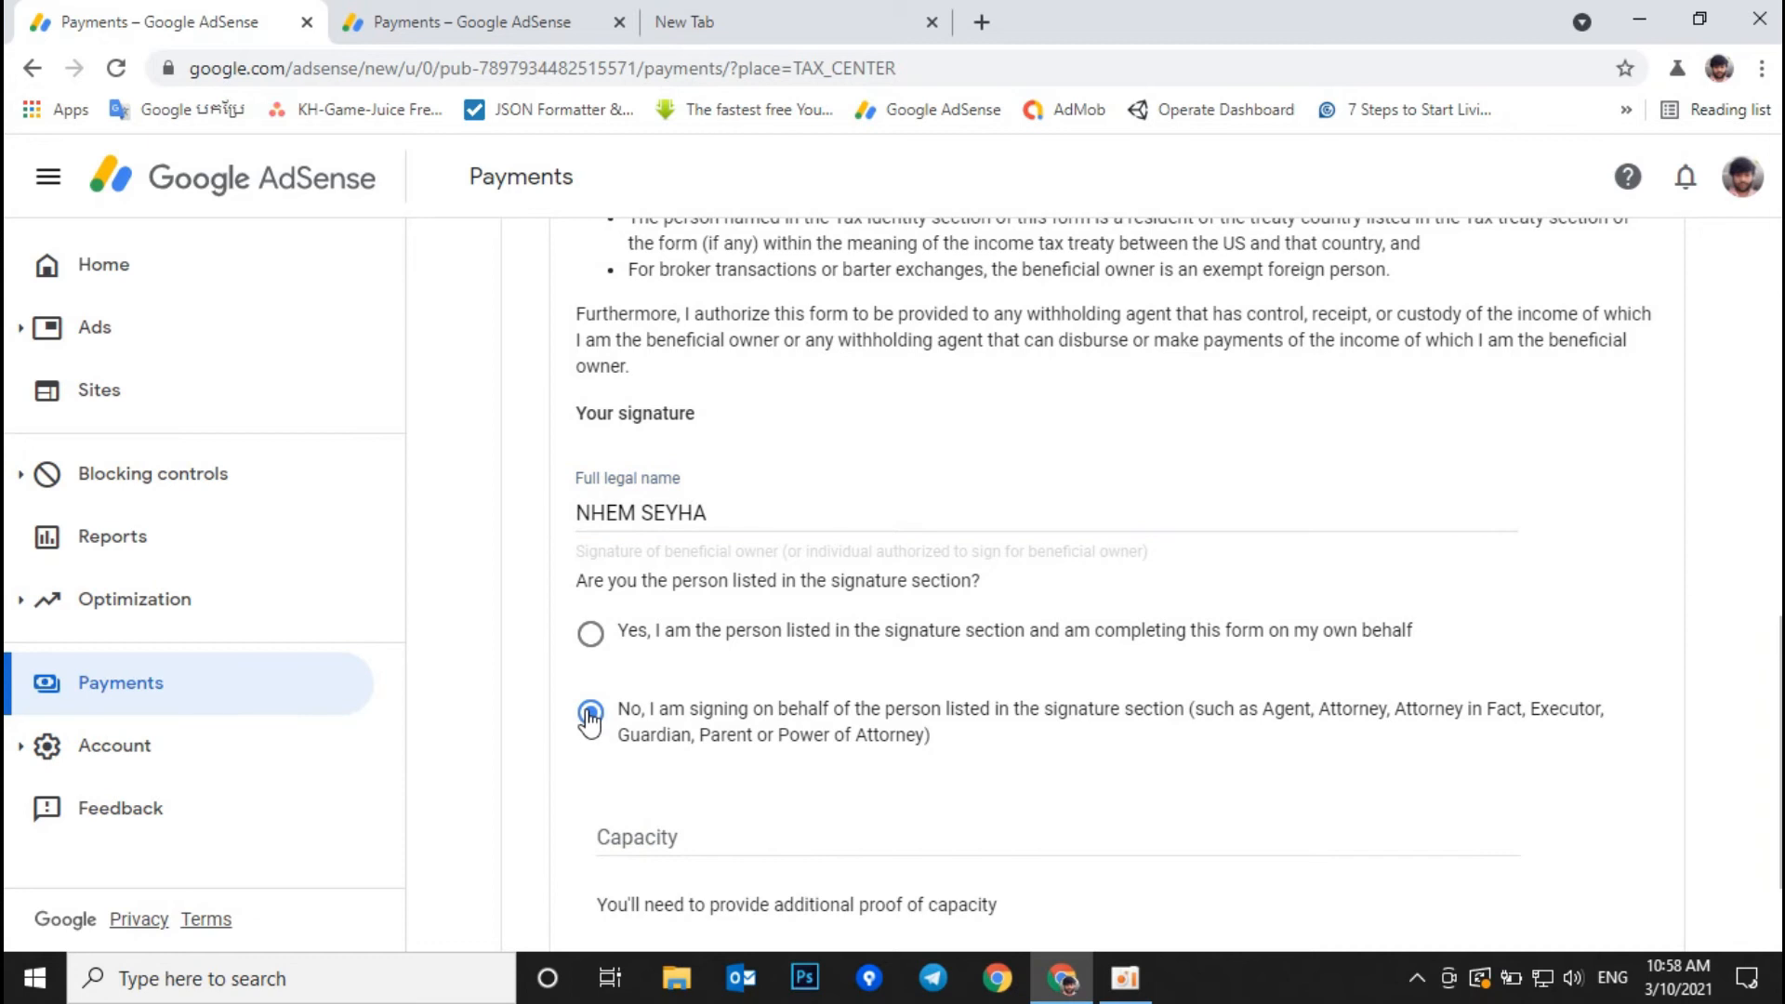
click(590, 633)
click(783, 842)
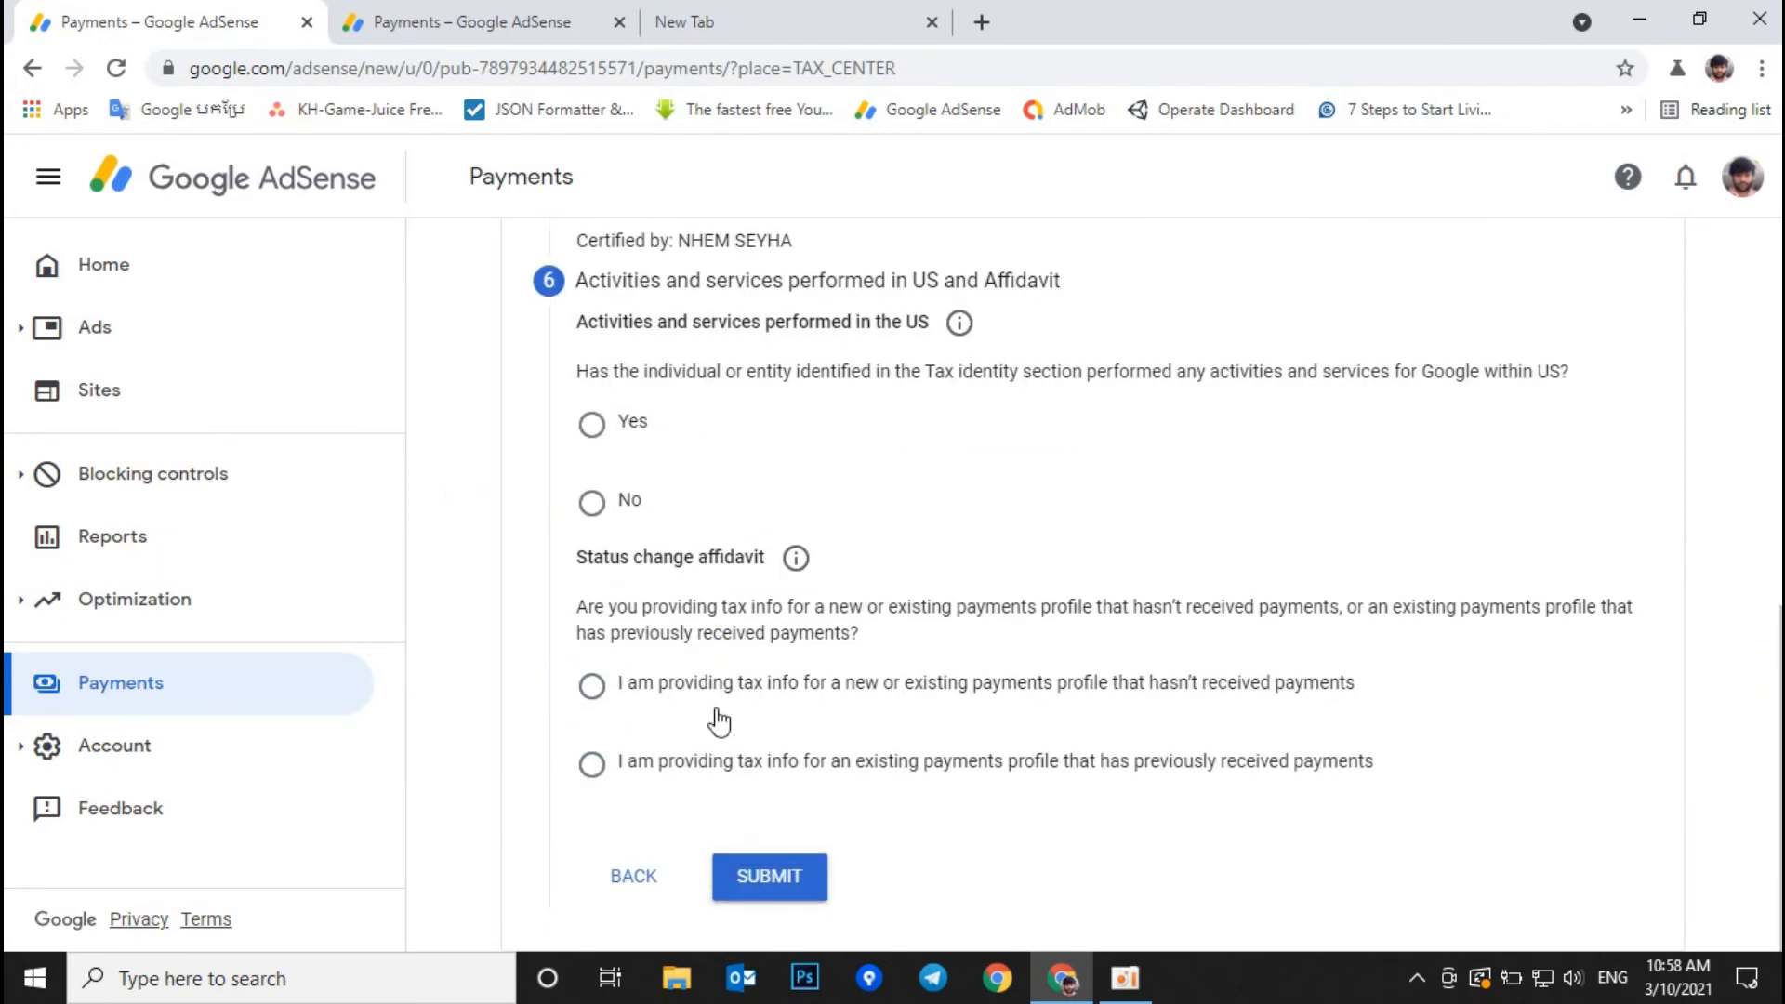
Step: Declare no US activities and a previously paid, unchanged profile, then submit the W-8BEN
scroll(721, 718, up, 1)
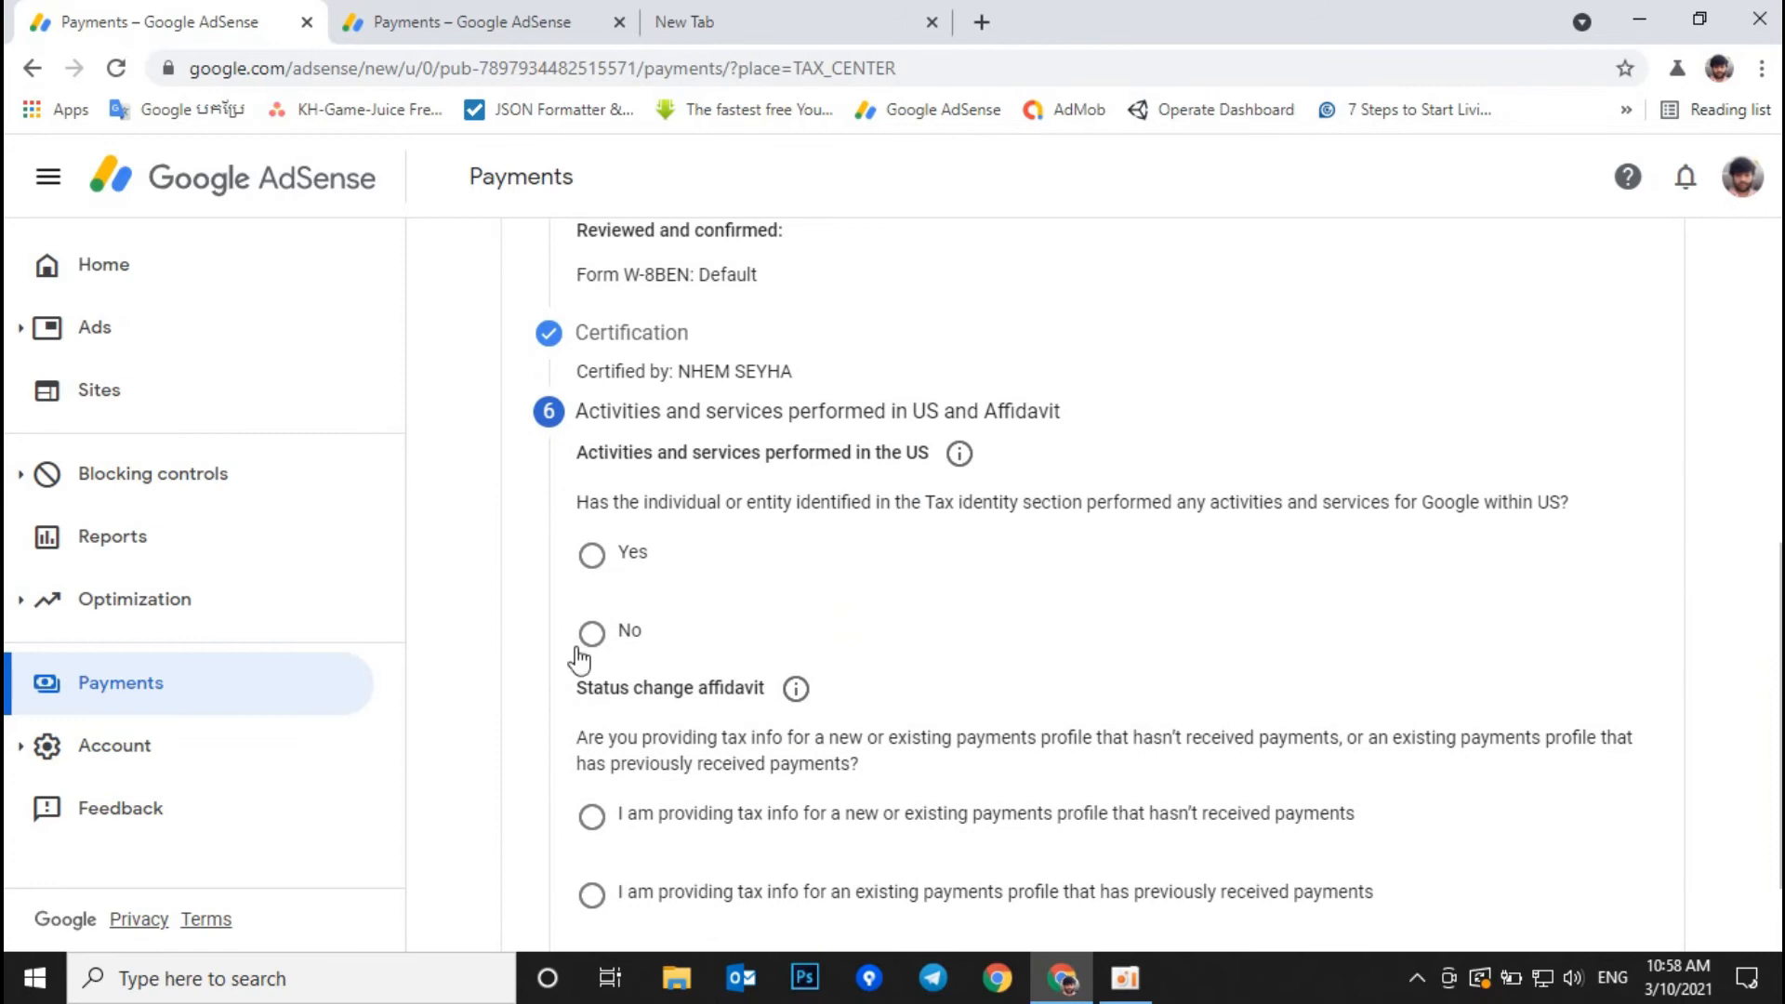
click(591, 633)
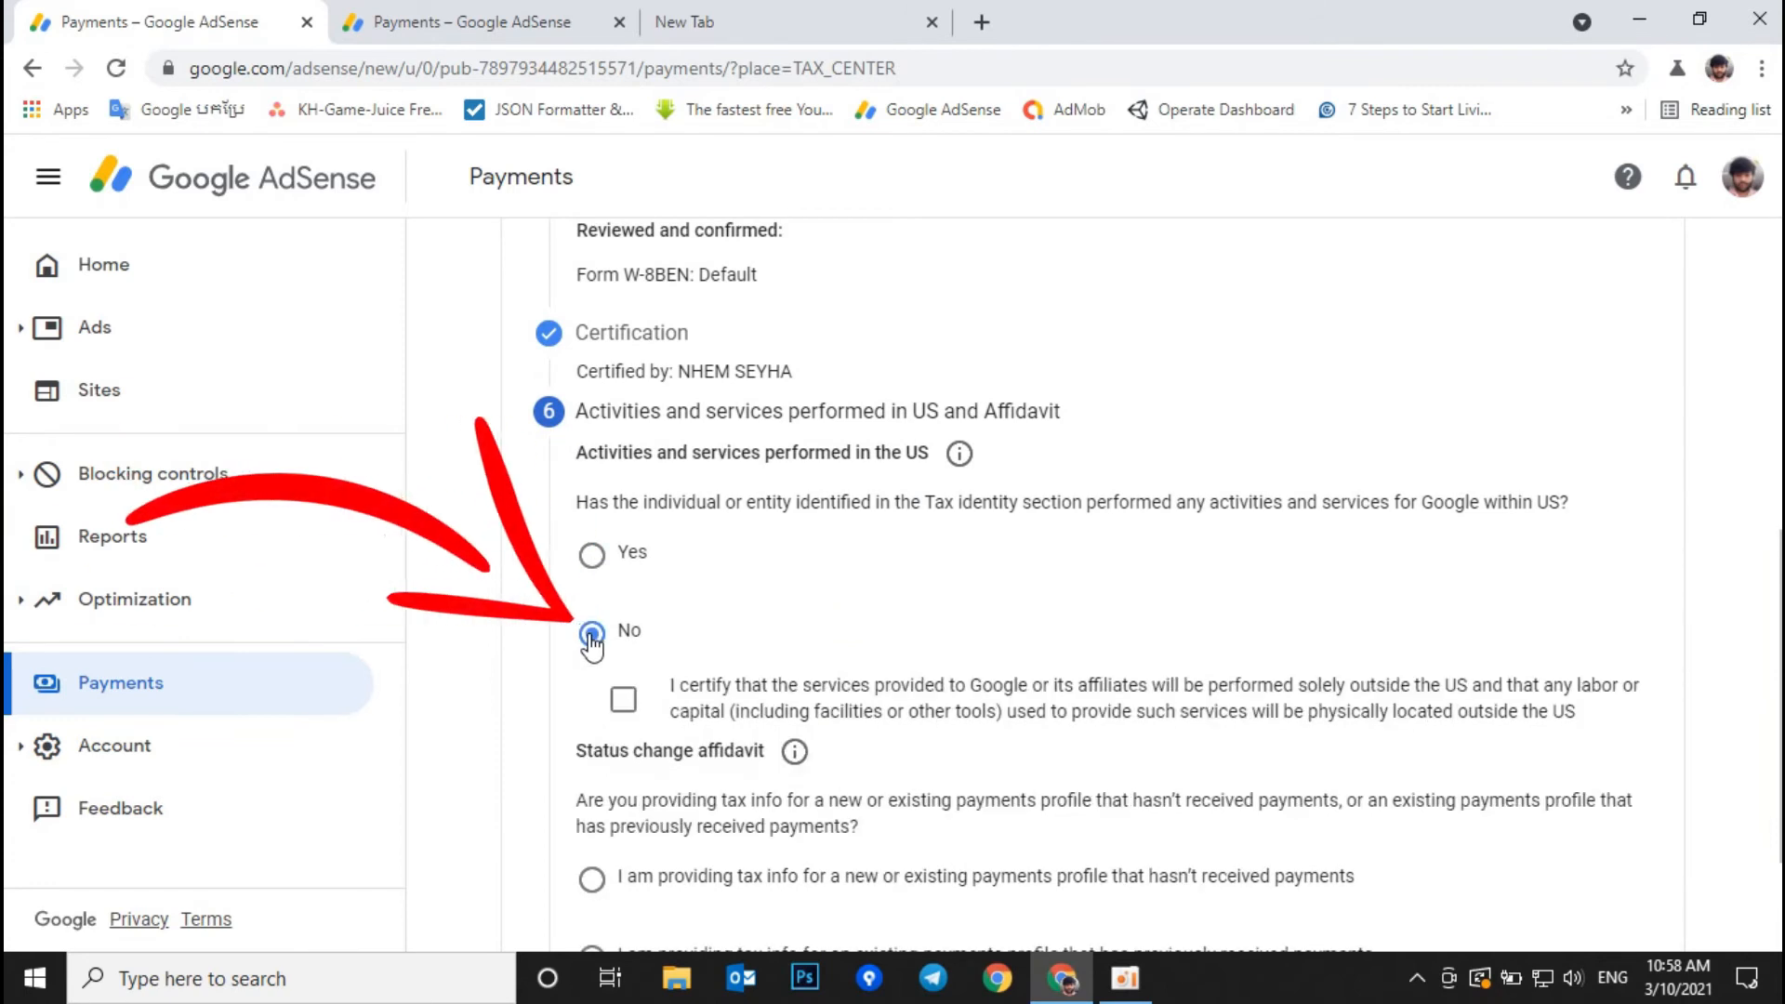
click(624, 699)
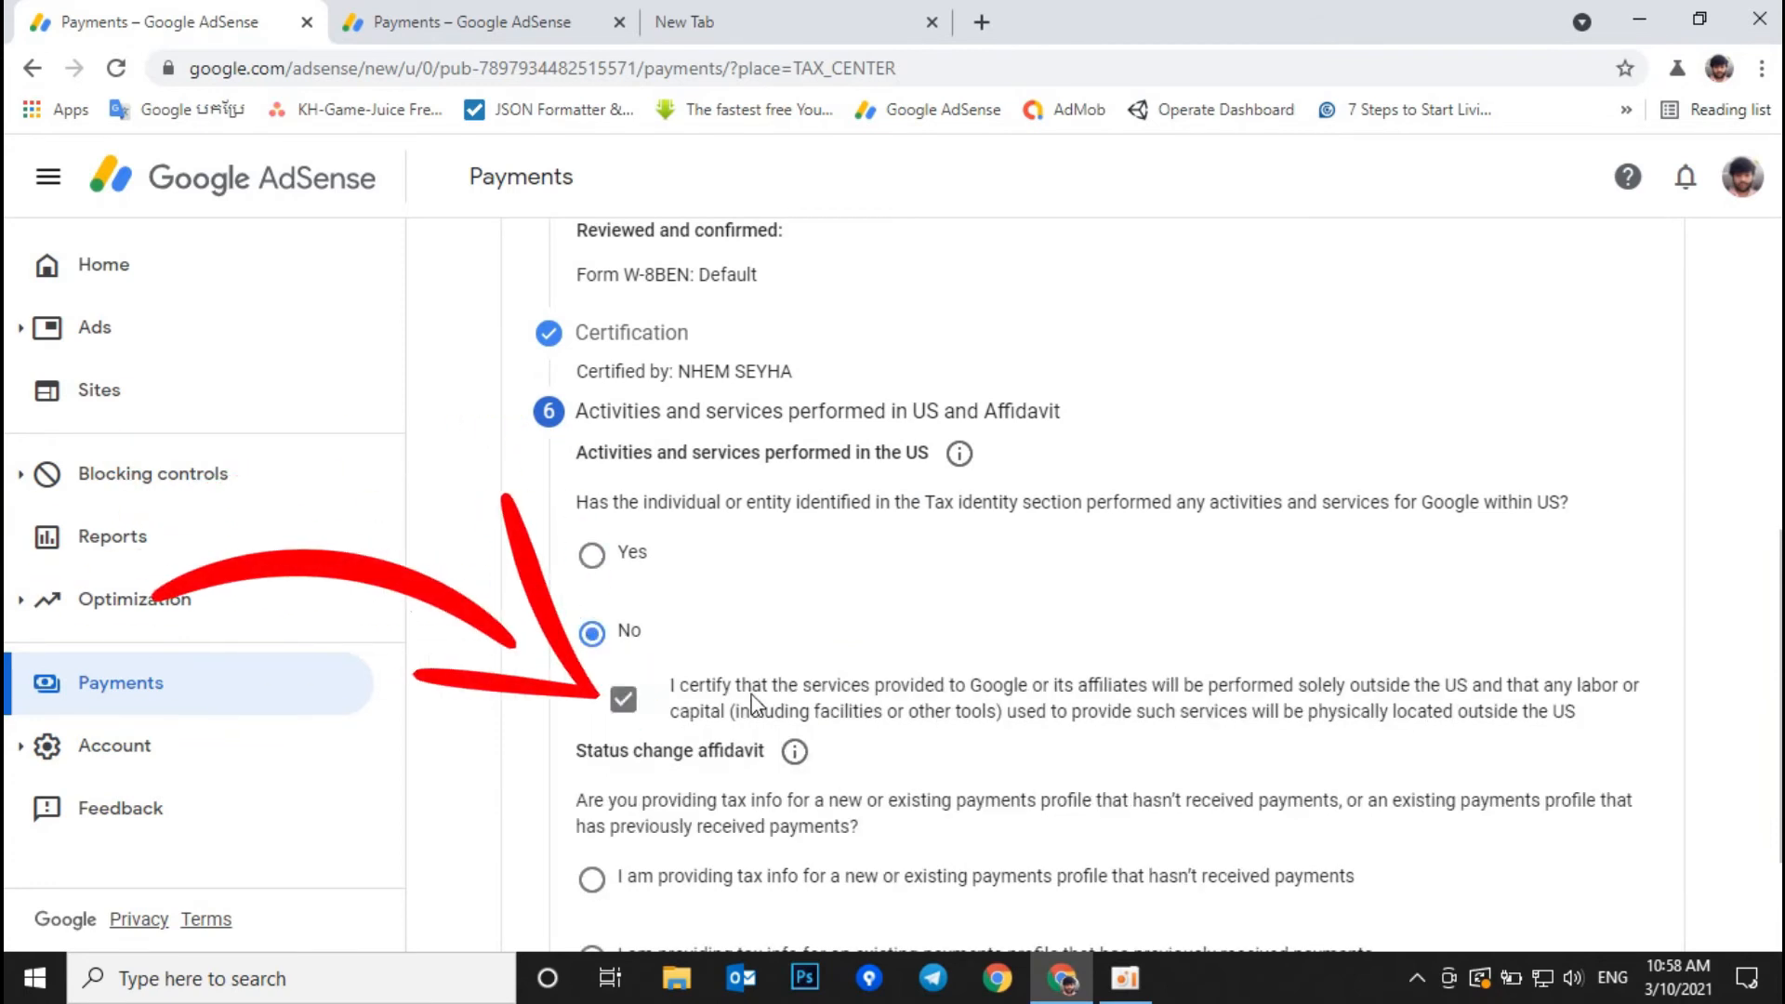
scroll(751, 704, down, 2)
click(621, 759)
scroll(679, 771, down, 2)
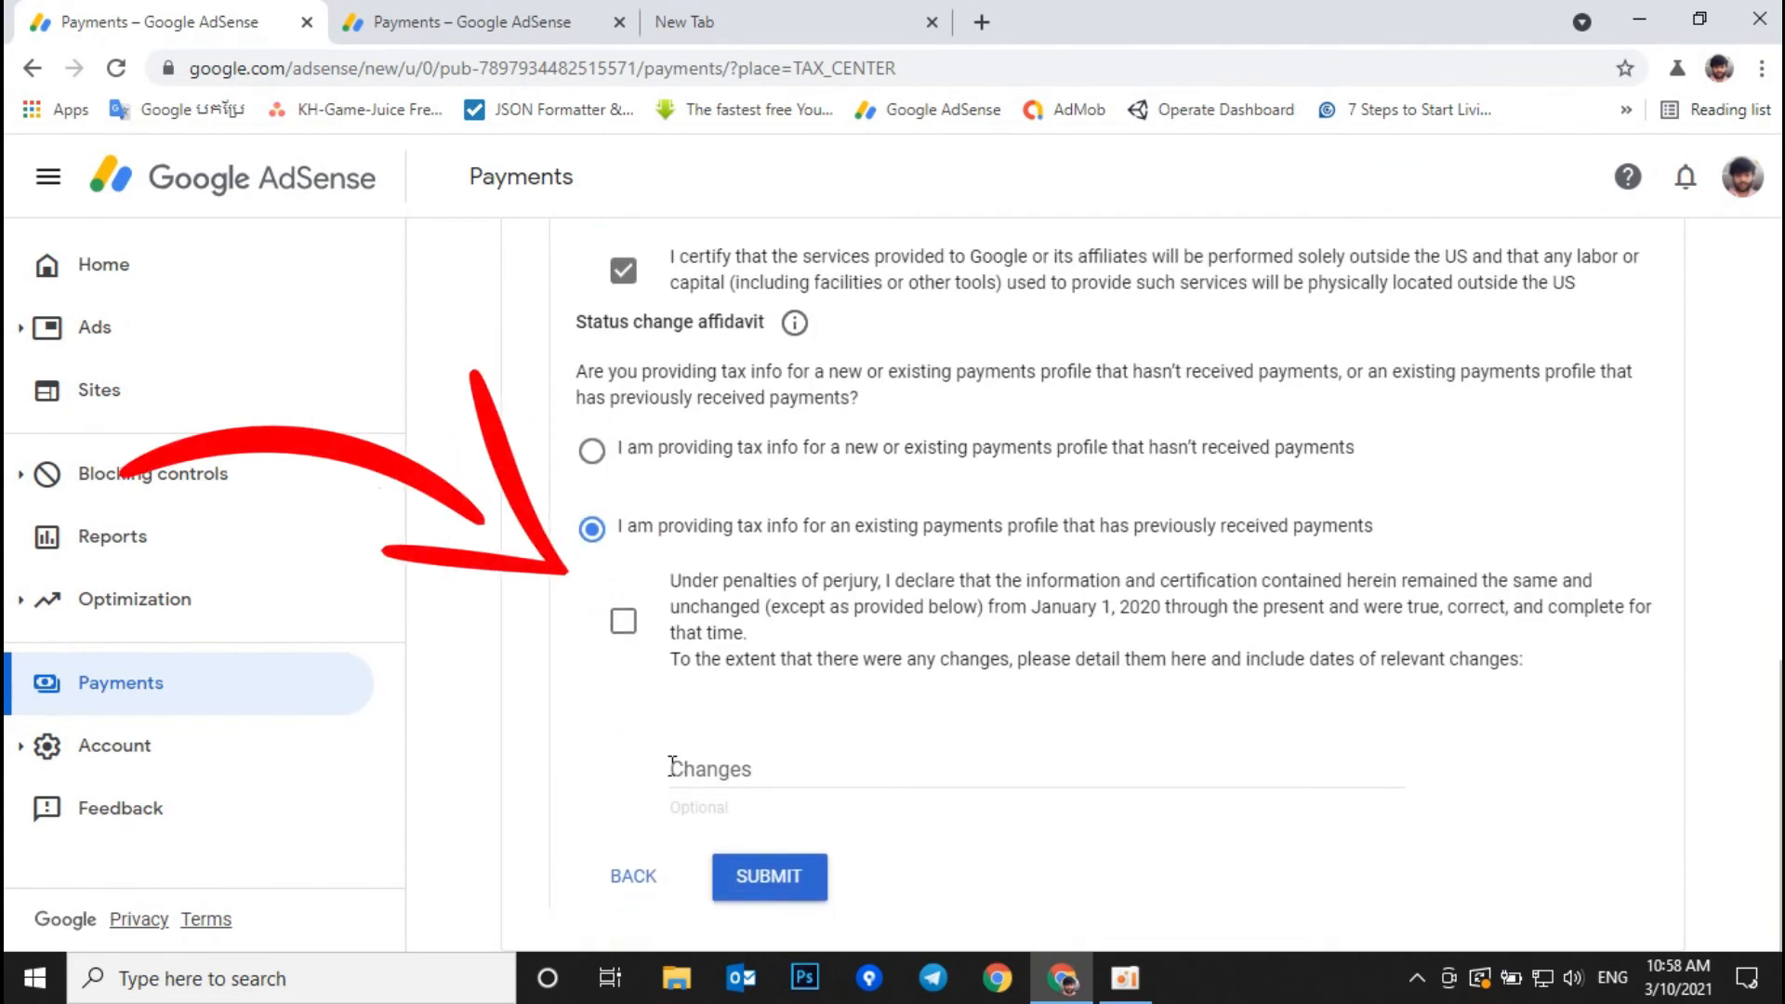
click(623, 623)
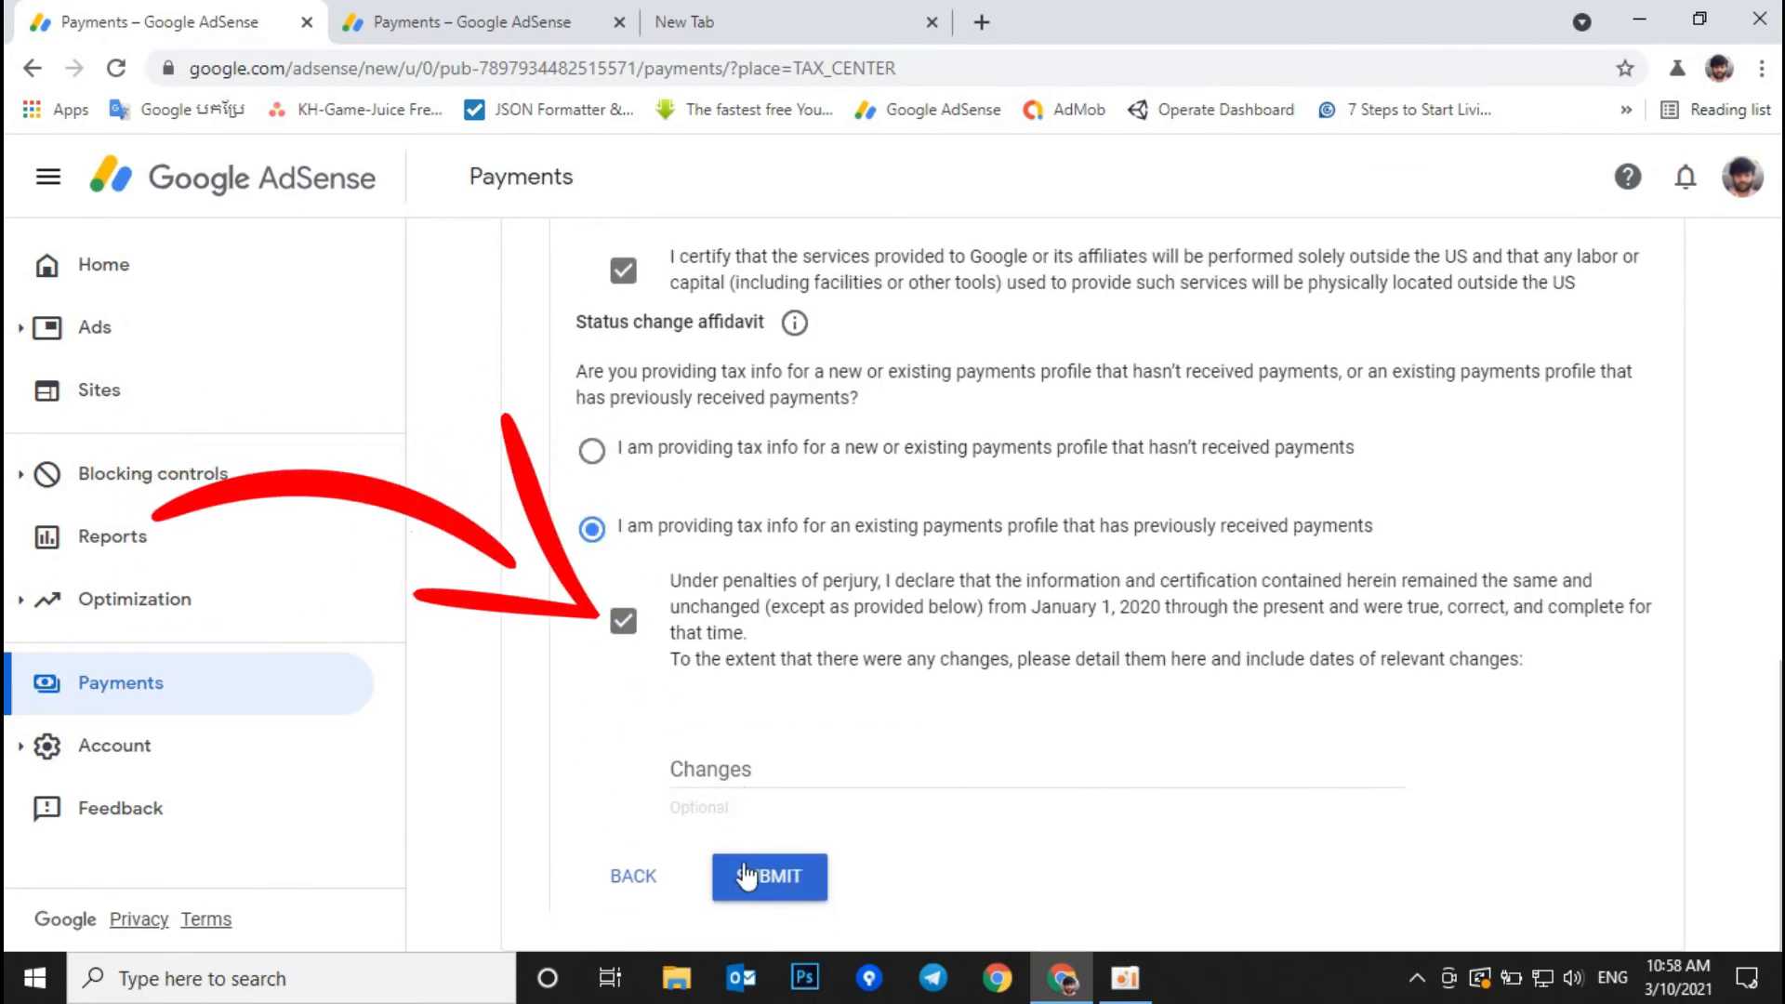
click(770, 874)
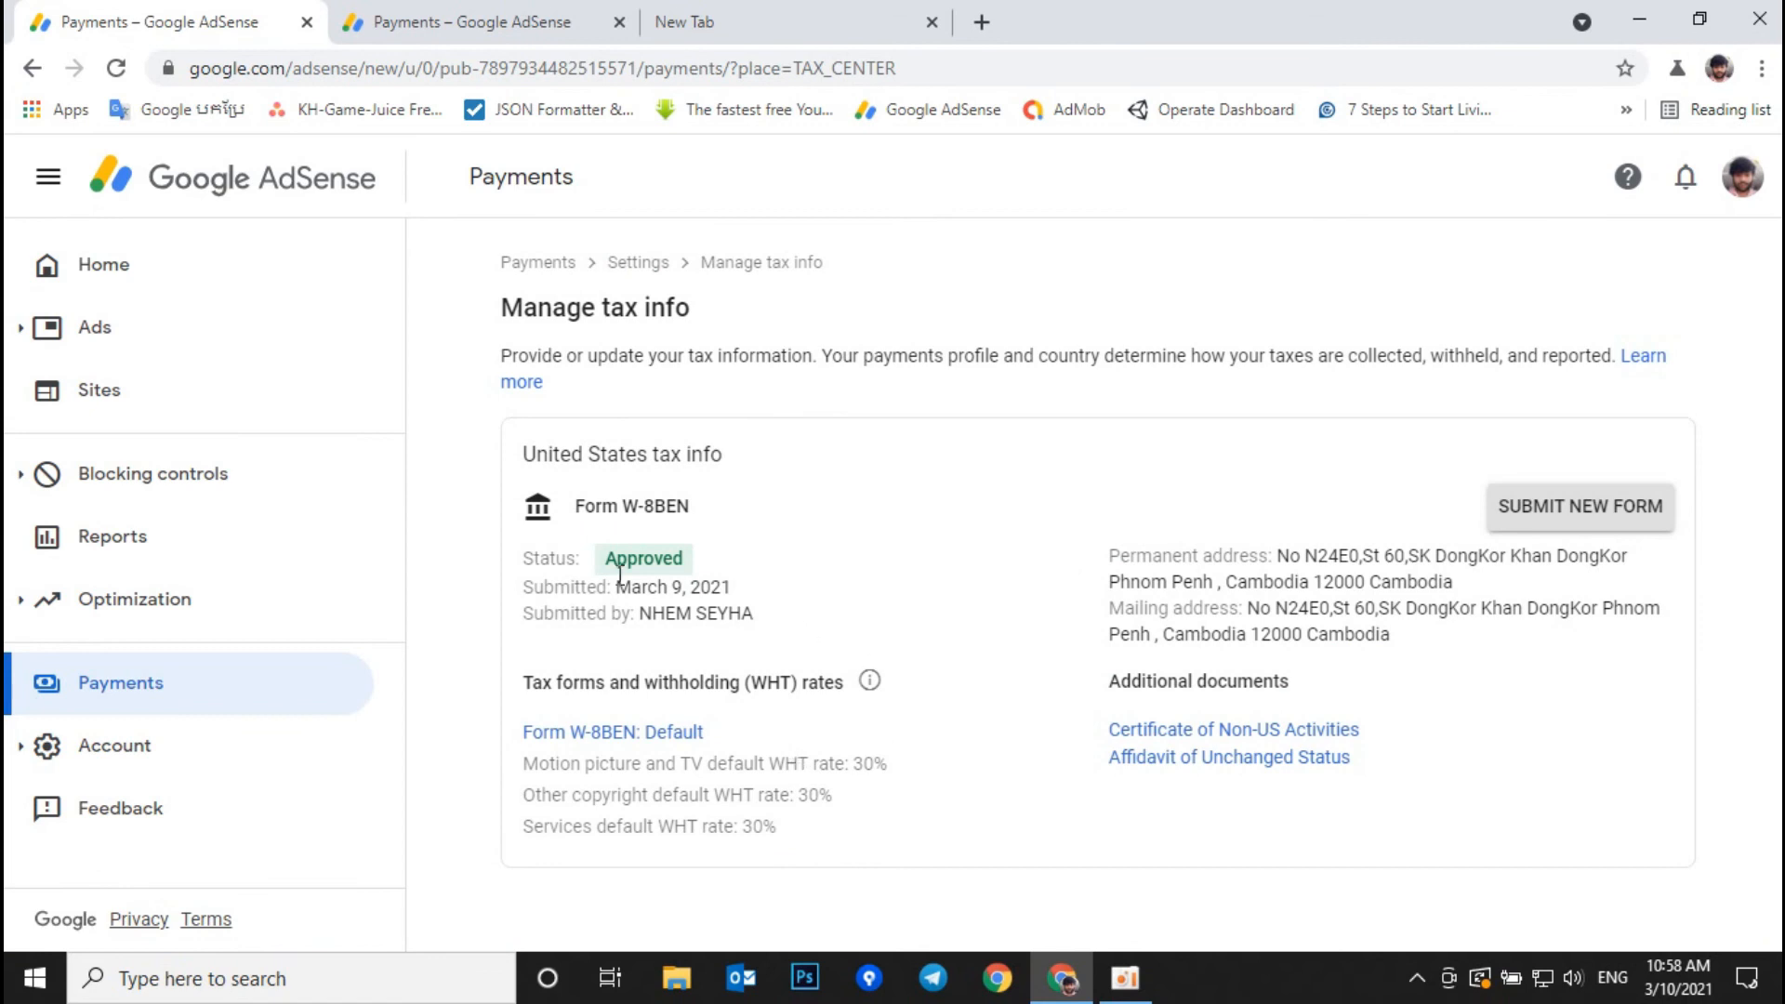
Step: Open the approved Form W-8BEN: Default PDF, re-entering the account password when prompted
drag(591, 563, 741, 572)
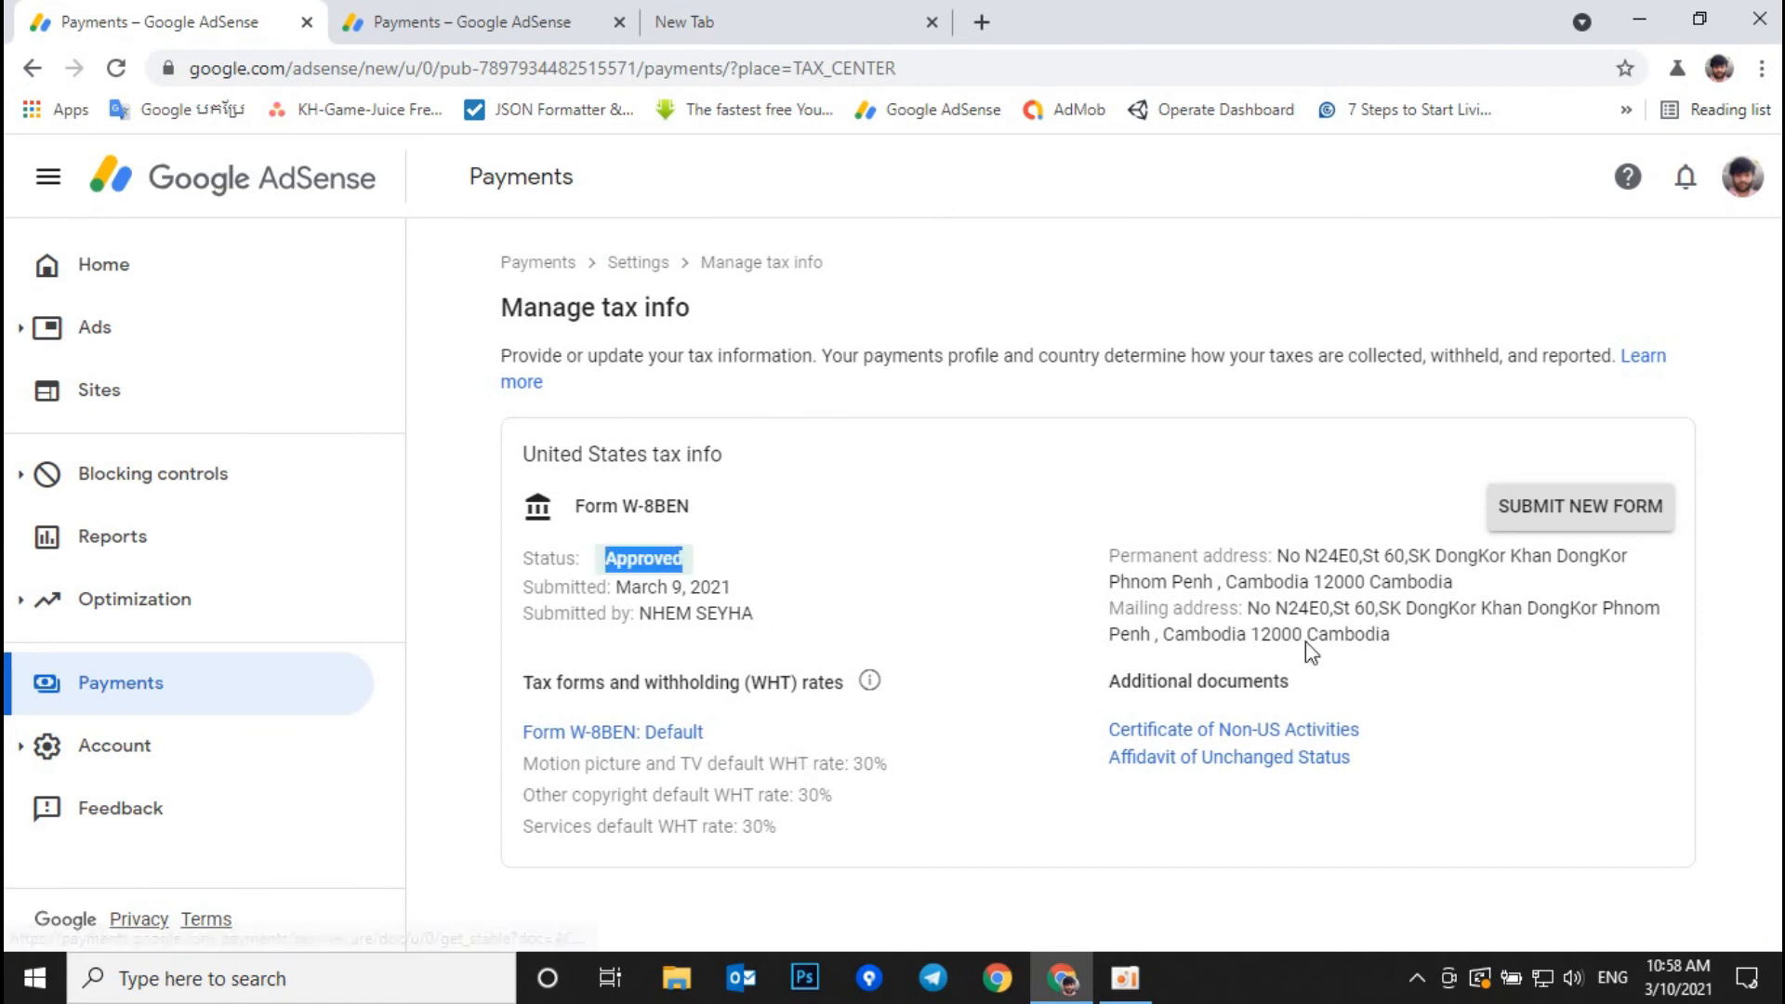
click(609, 735)
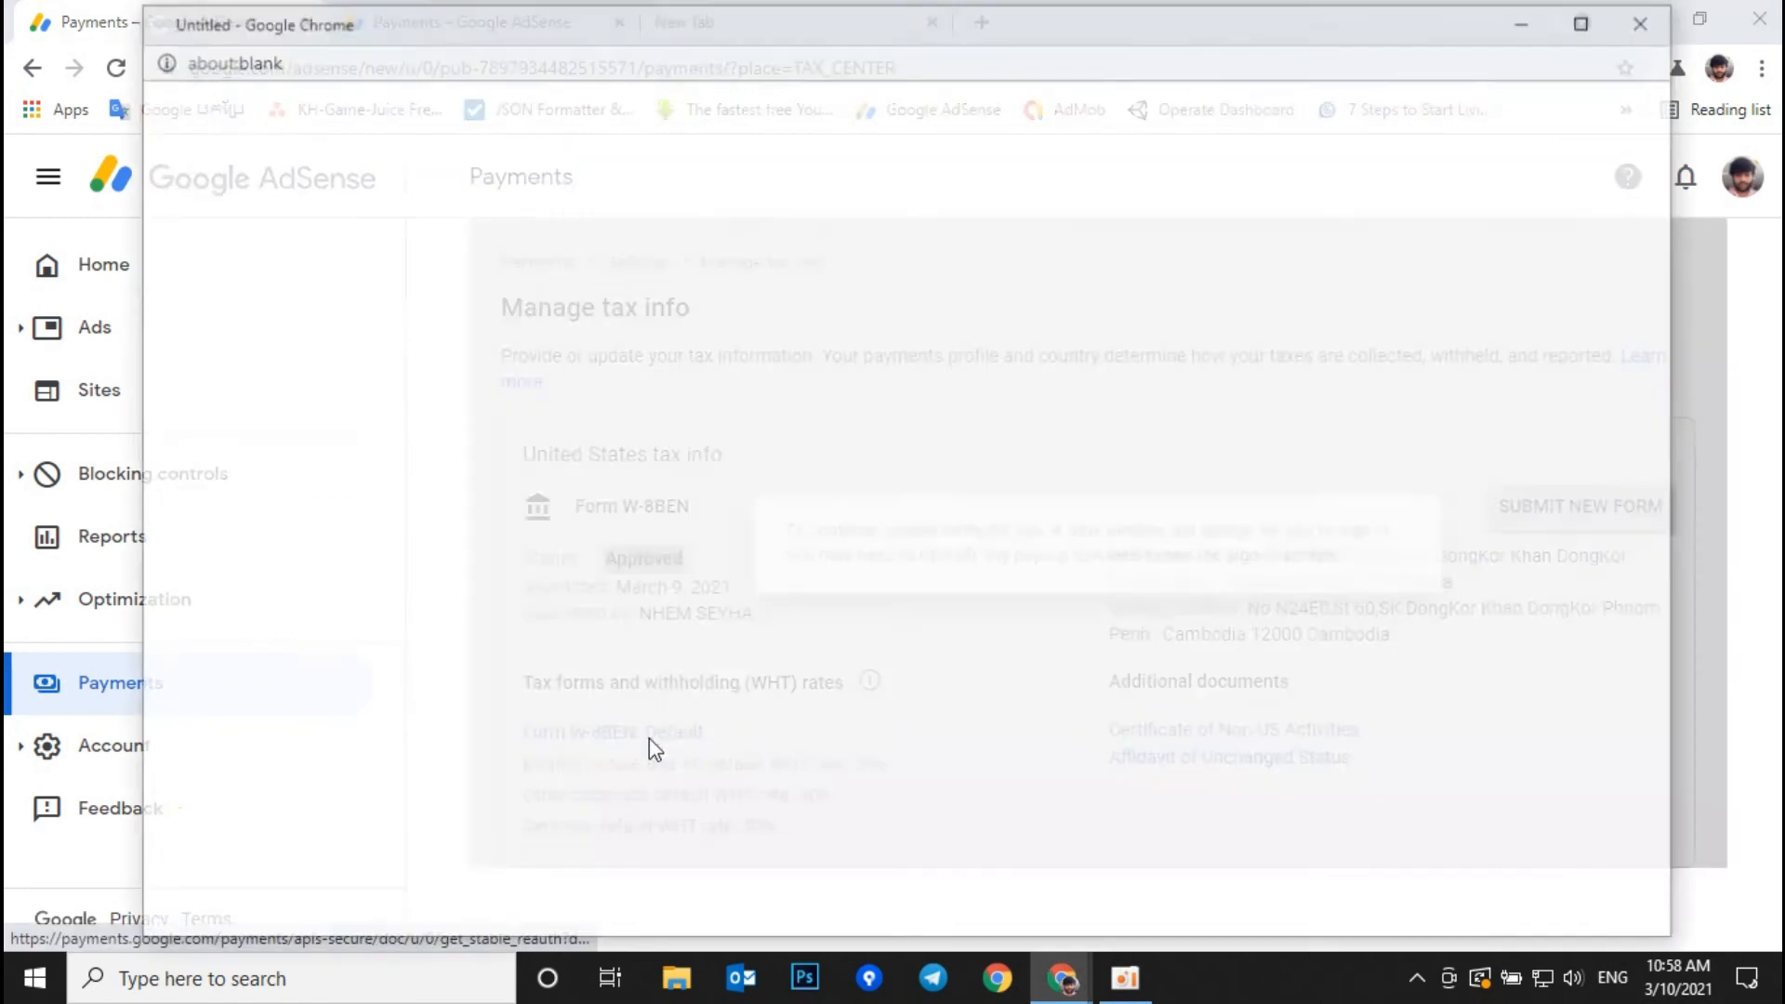
click(1580, 21)
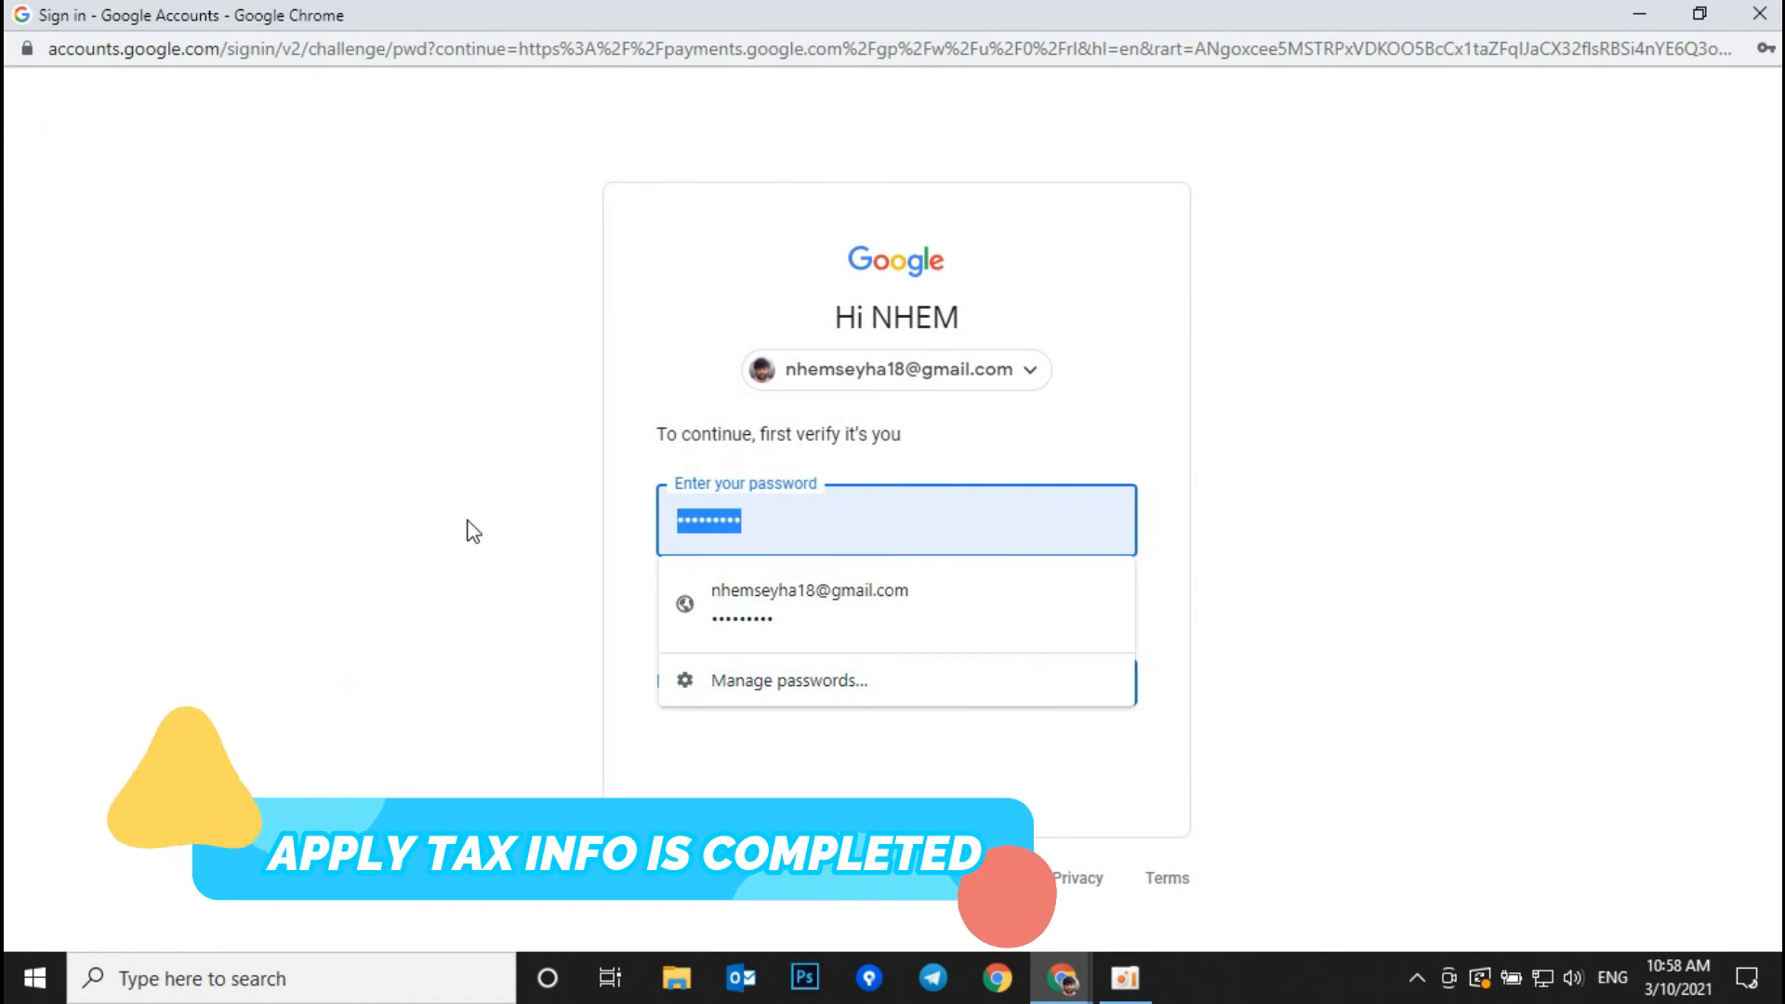
key(BackSpace)
text(**********)
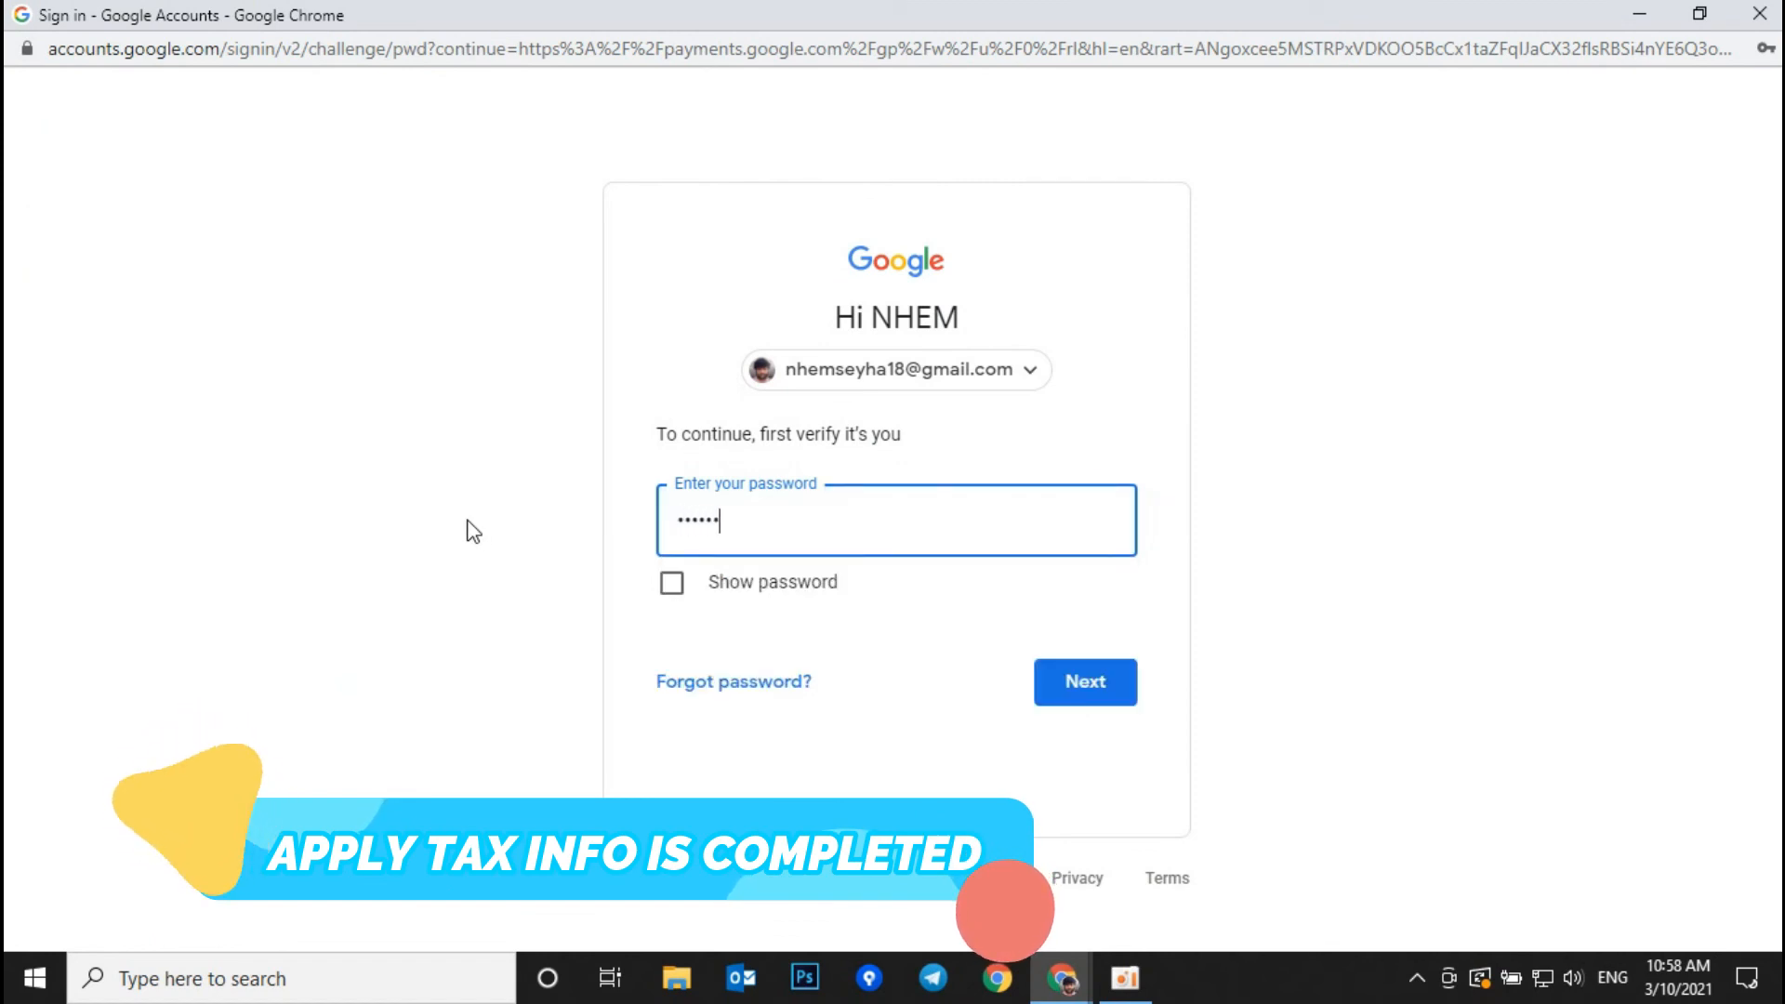
click(1069, 695)
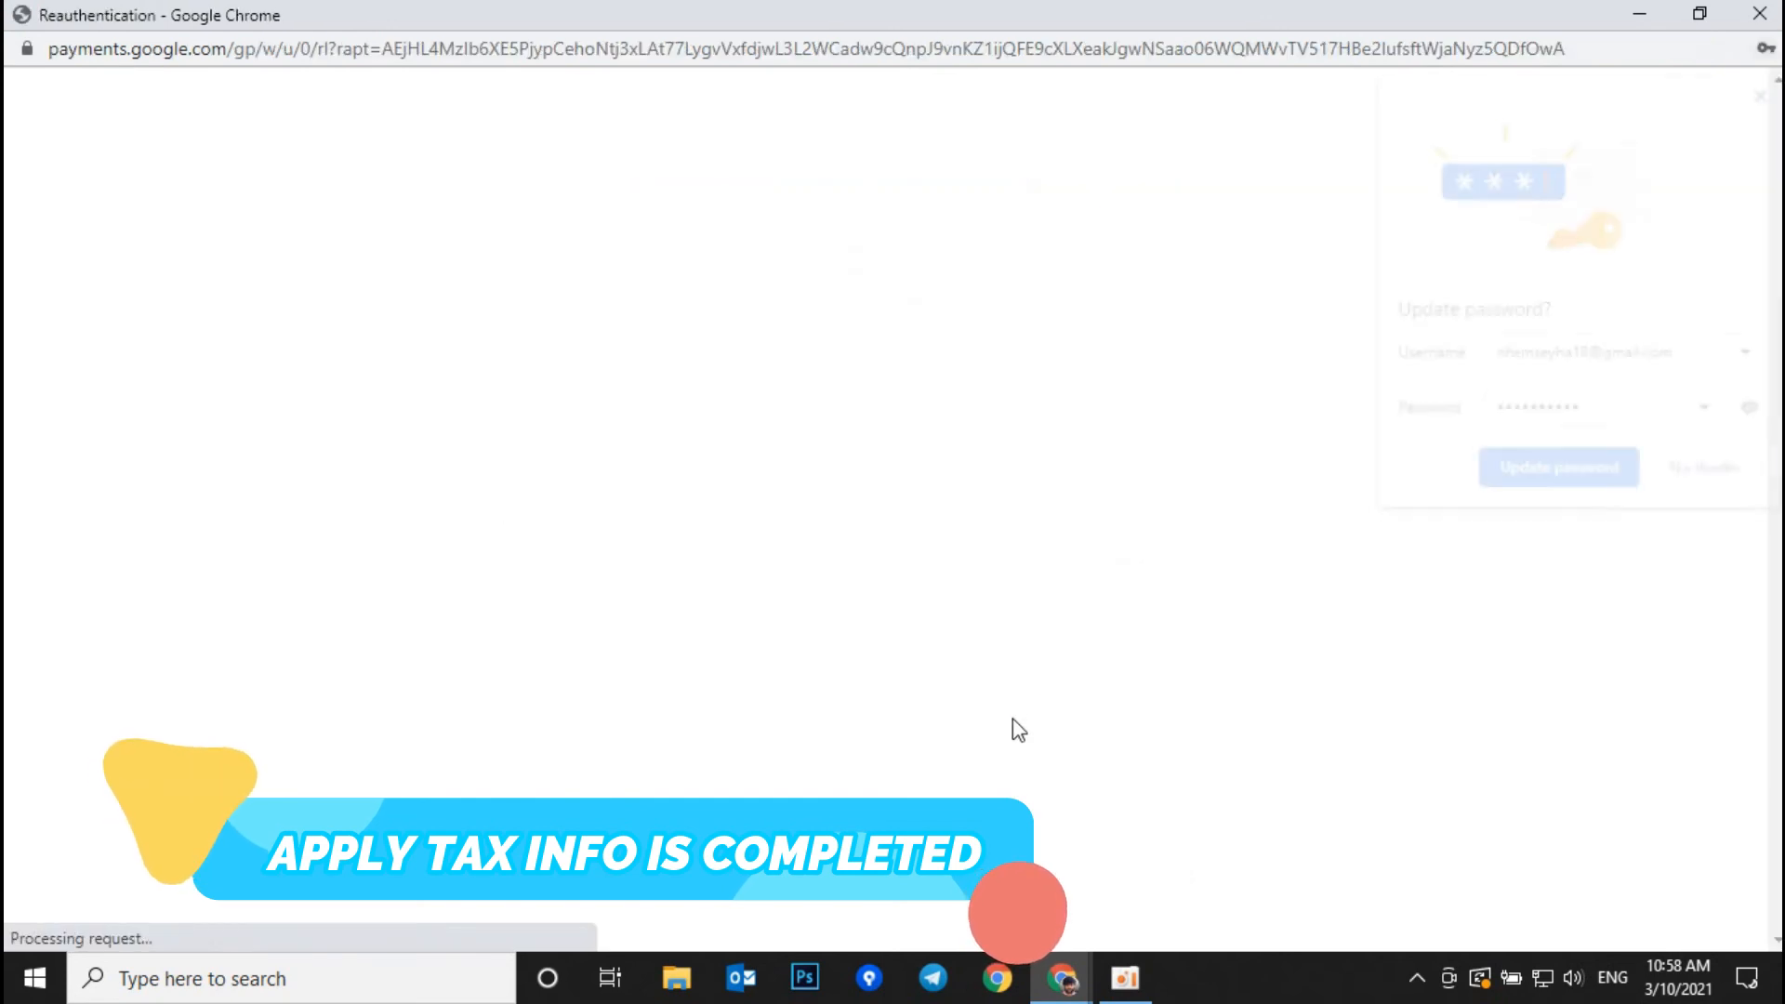
click(1554, 478)
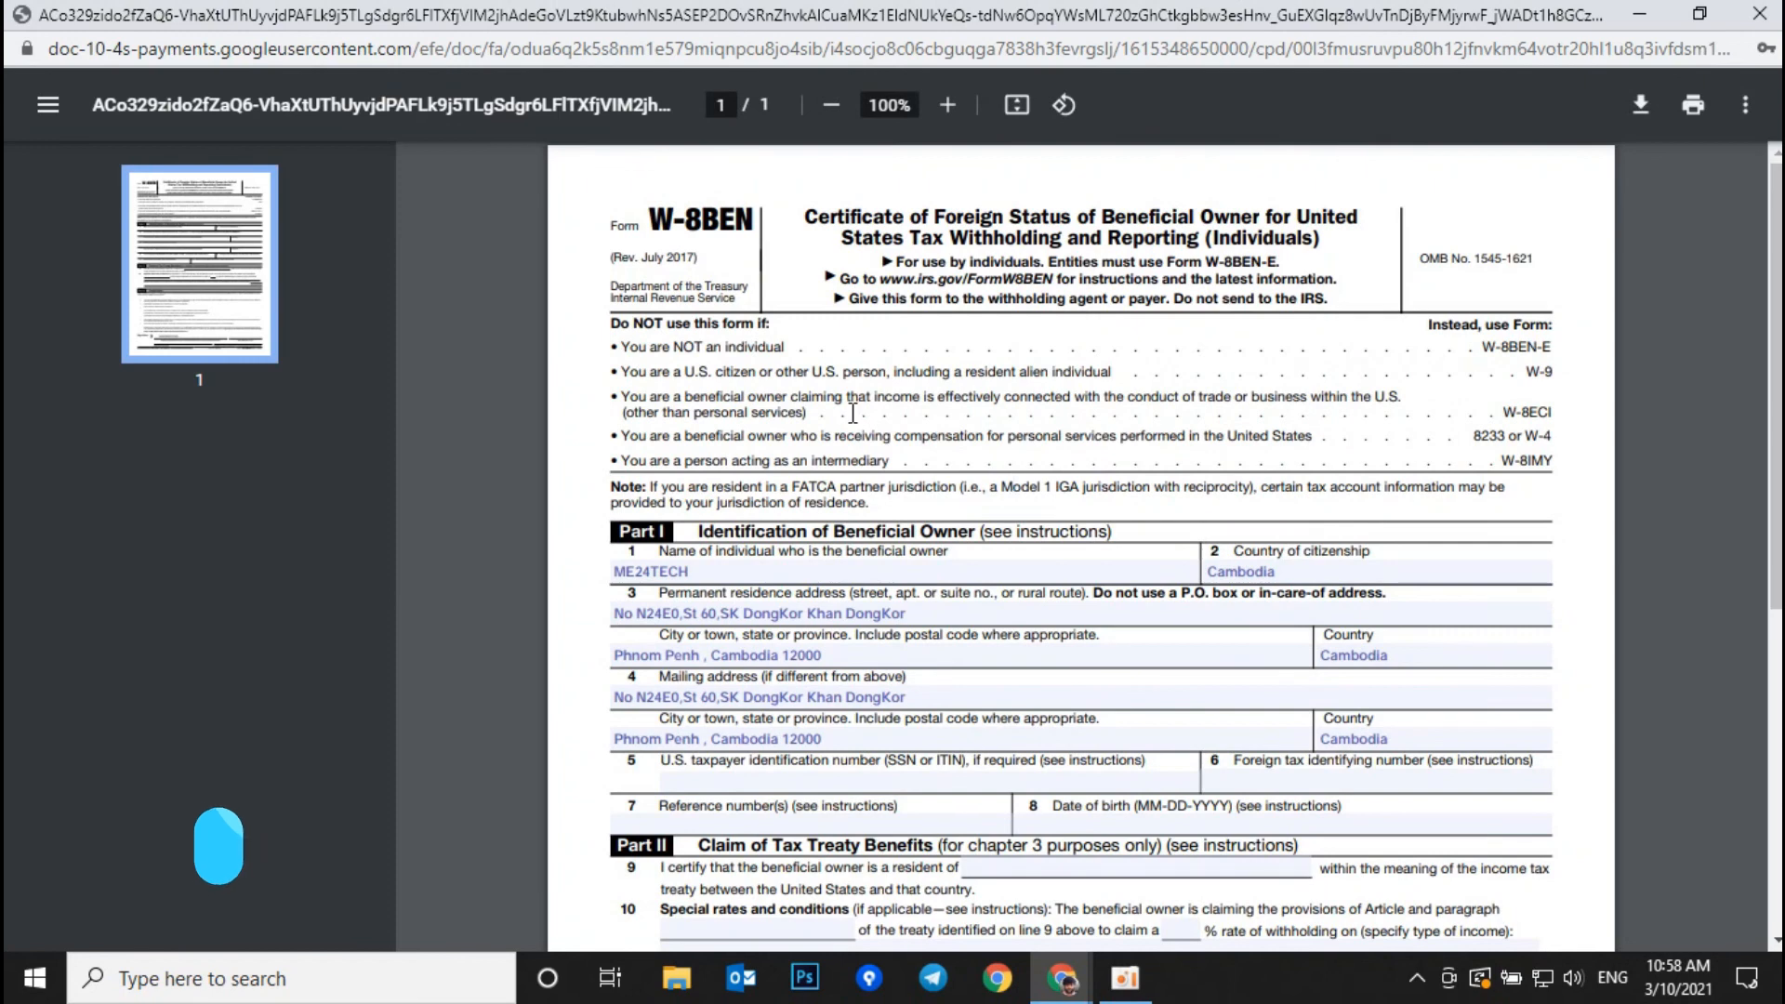
scroll(1013, 483, down, 6)
scroll(872, 589, up, 3)
scroll(872, 588, up, 3)
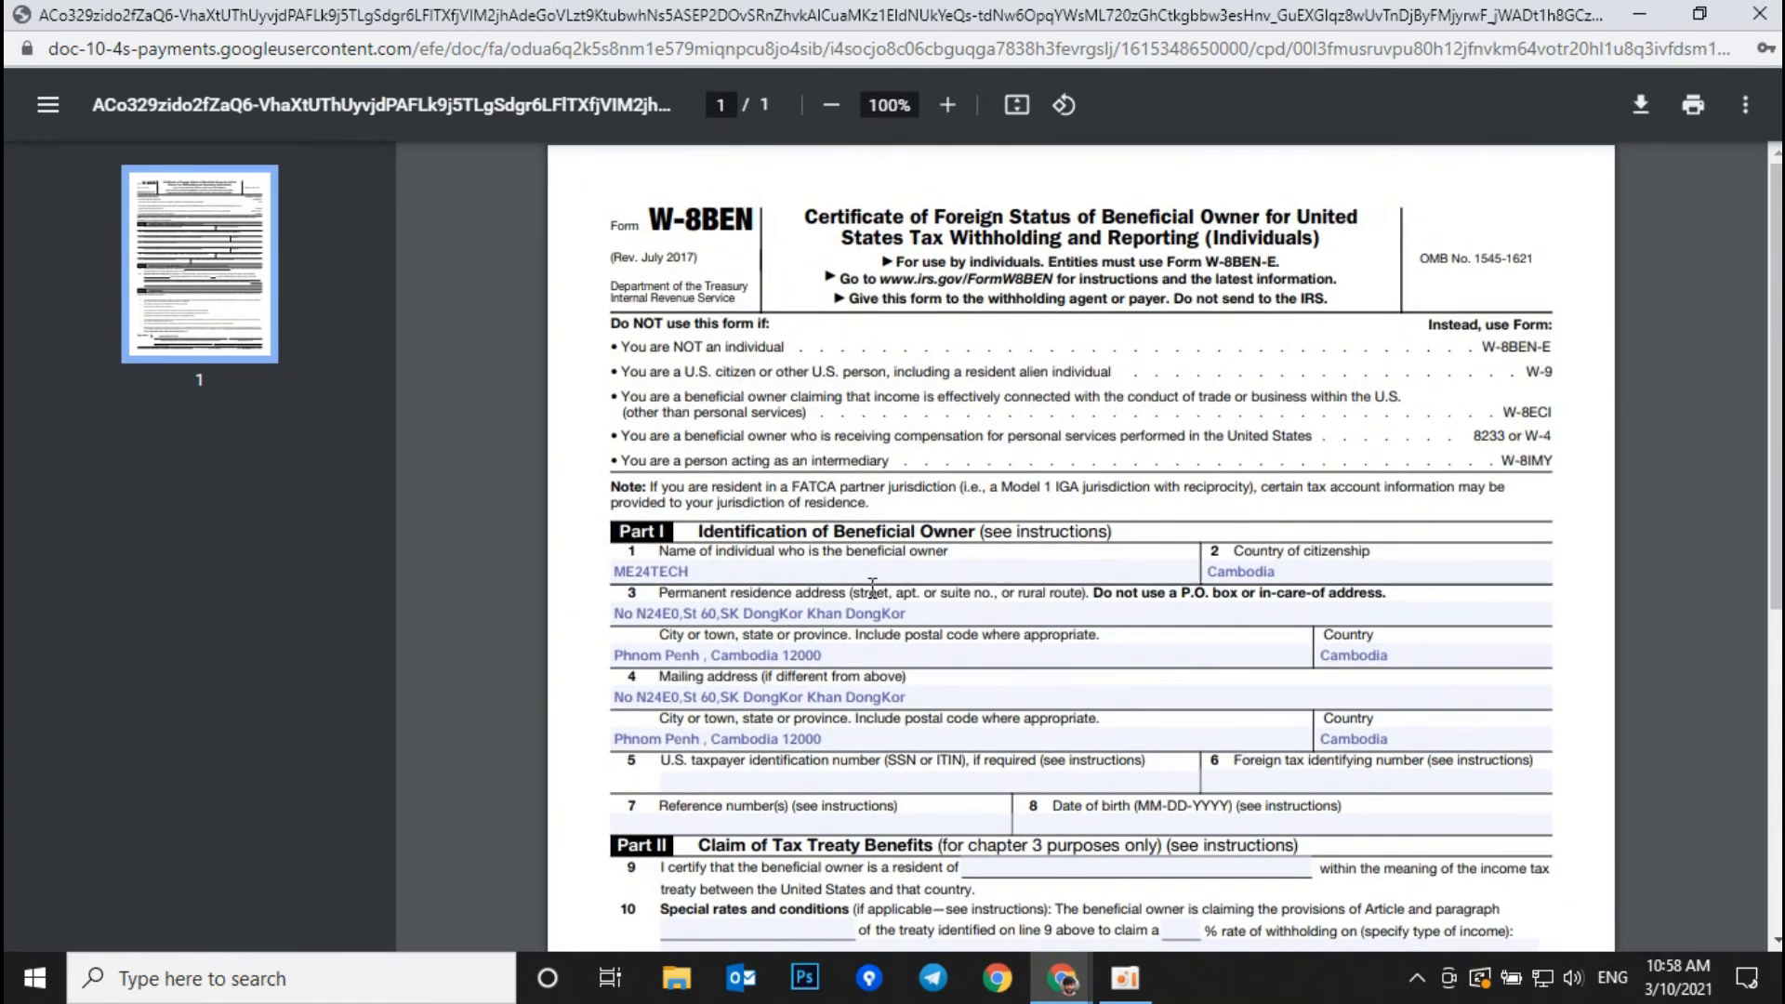
scroll(872, 588, down, 6)
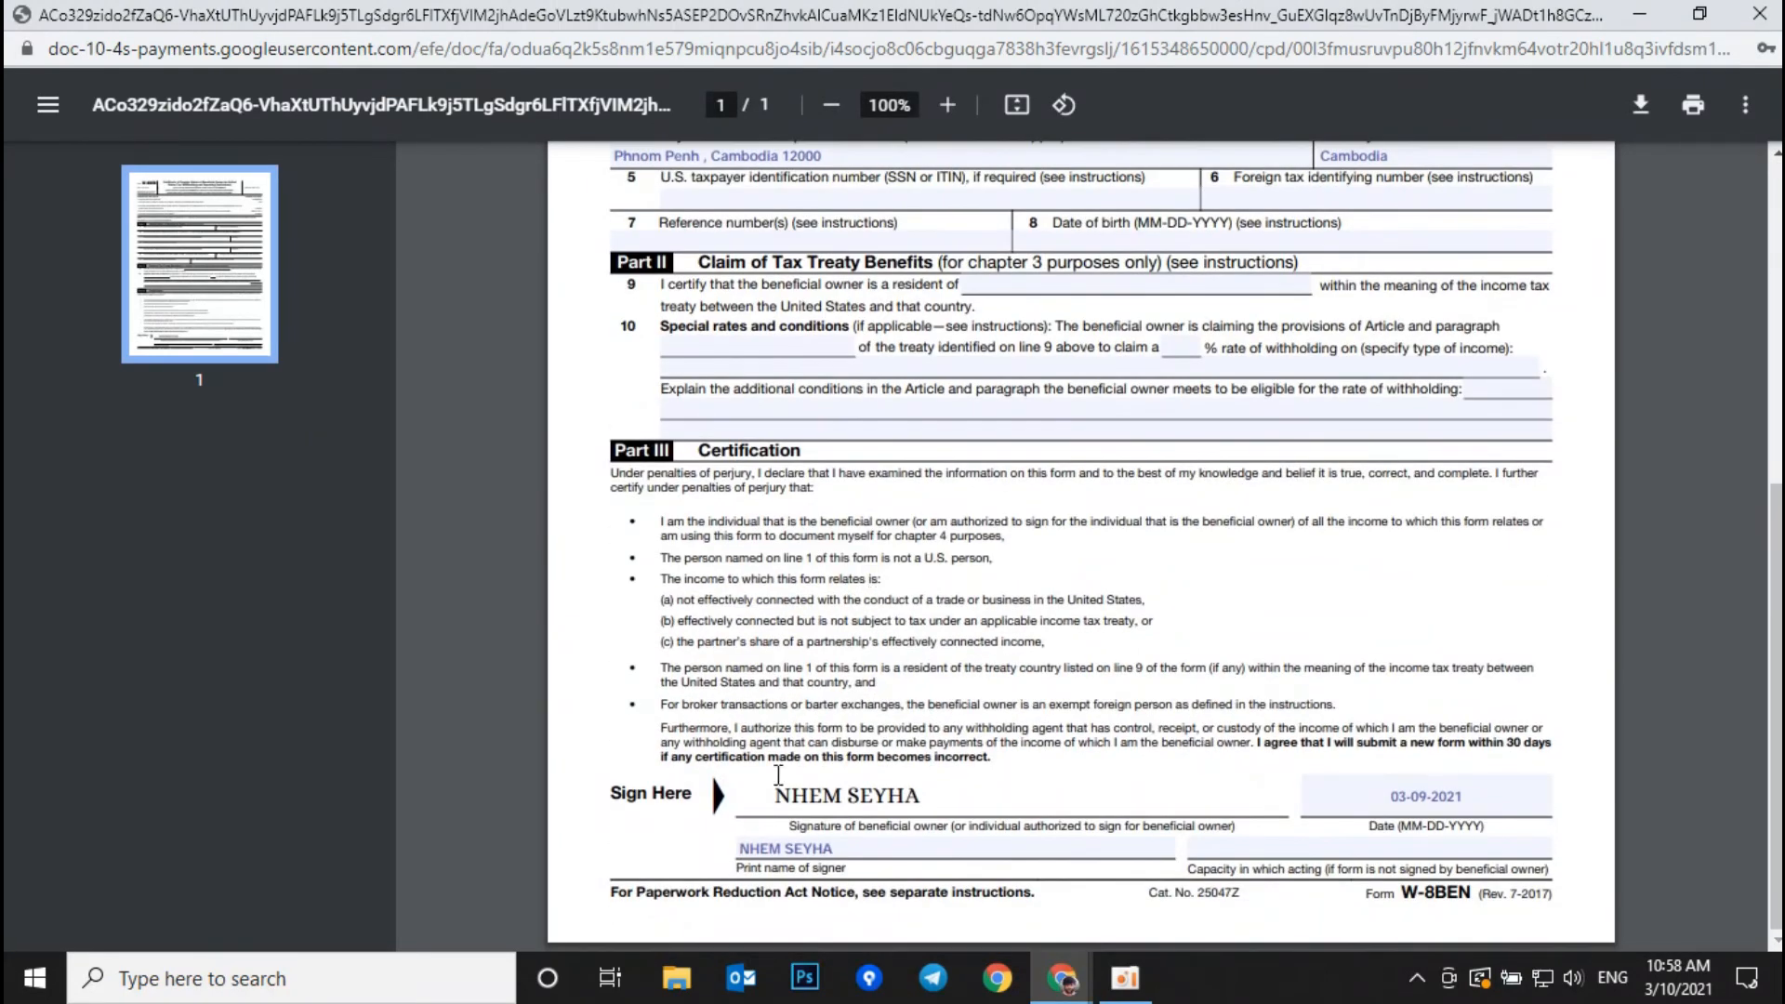
scroll(942, 801, up, 6)
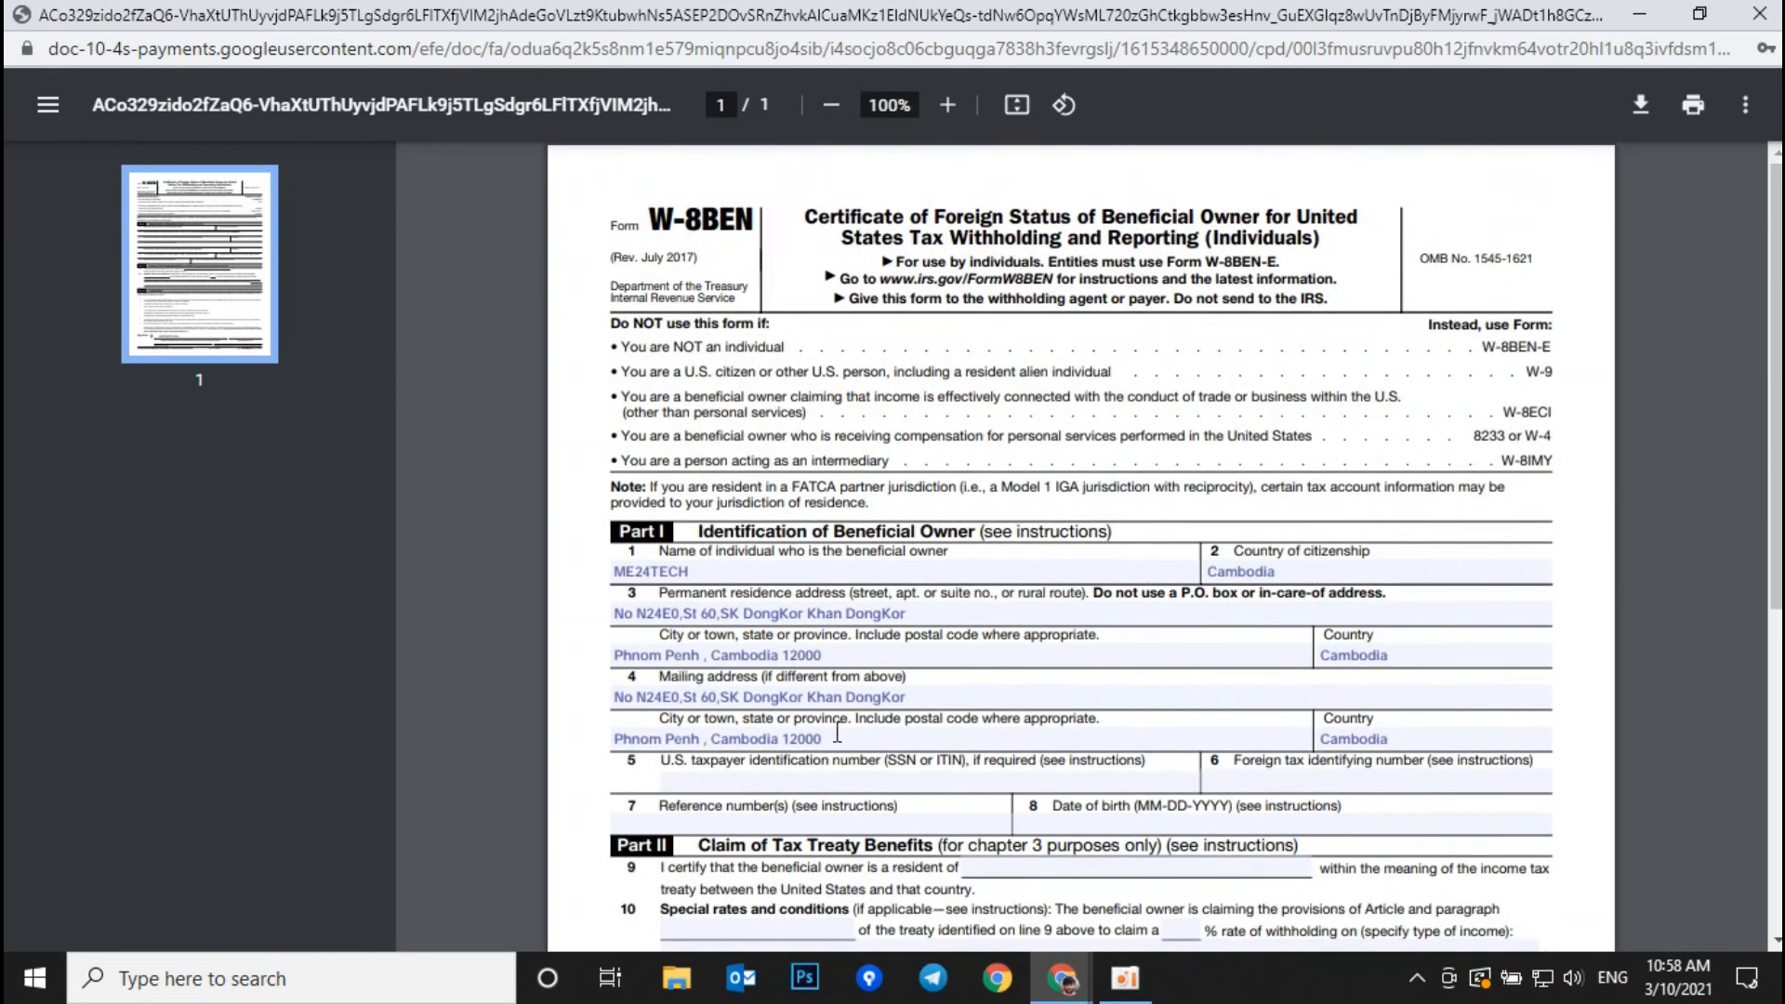